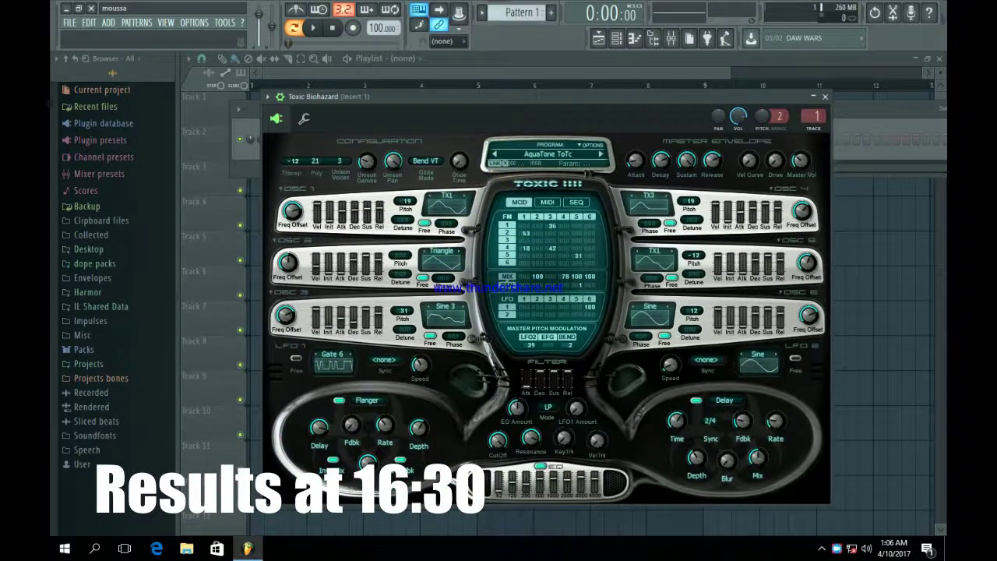
Audition Toxic Biohazard's Keyboards presets, including Mellow, Moron's Organ ToTc and Organ II, load Organ and close the plugin.
left_click(437, 301)
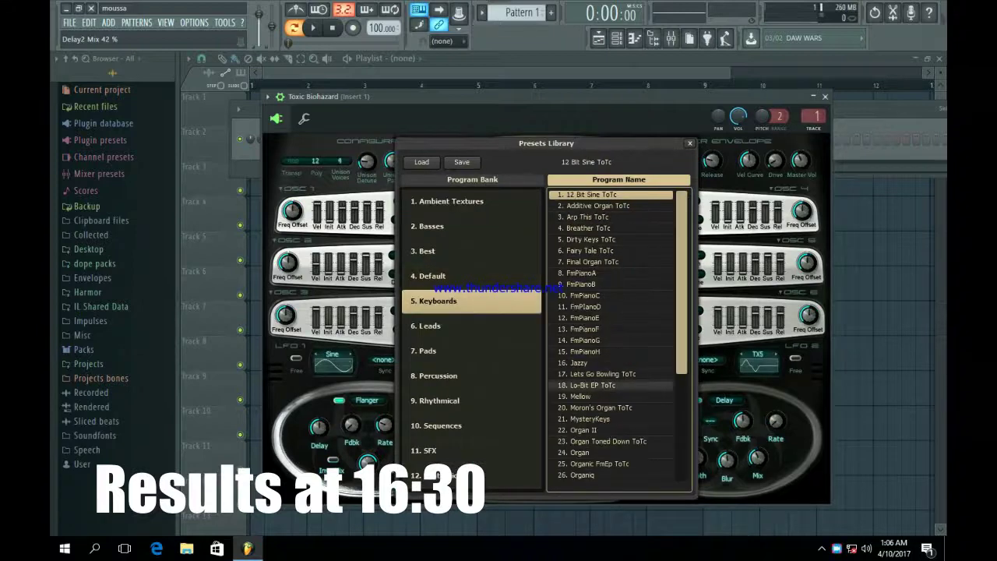
double_click(592, 397)
left_click(547, 154)
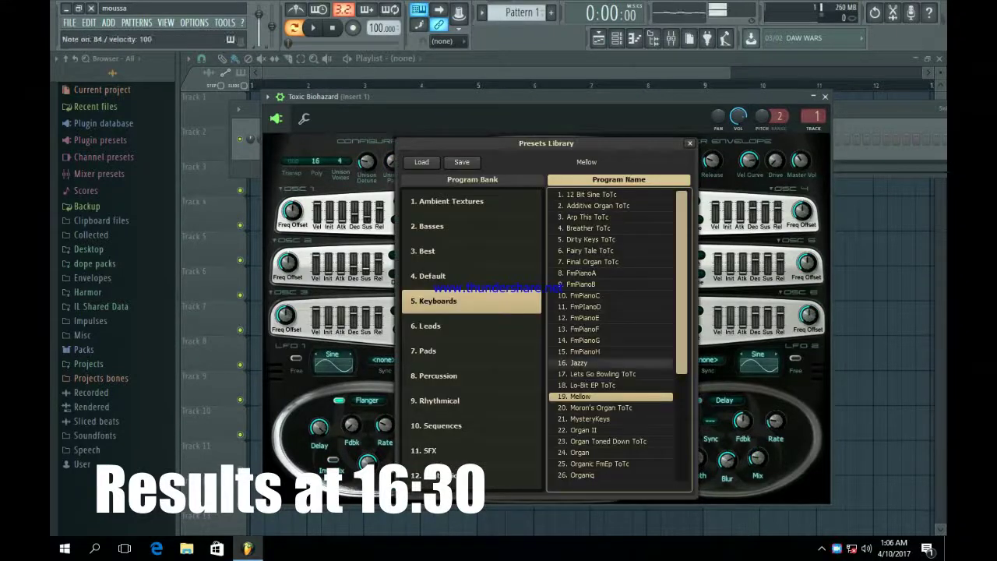
left_click(601, 407)
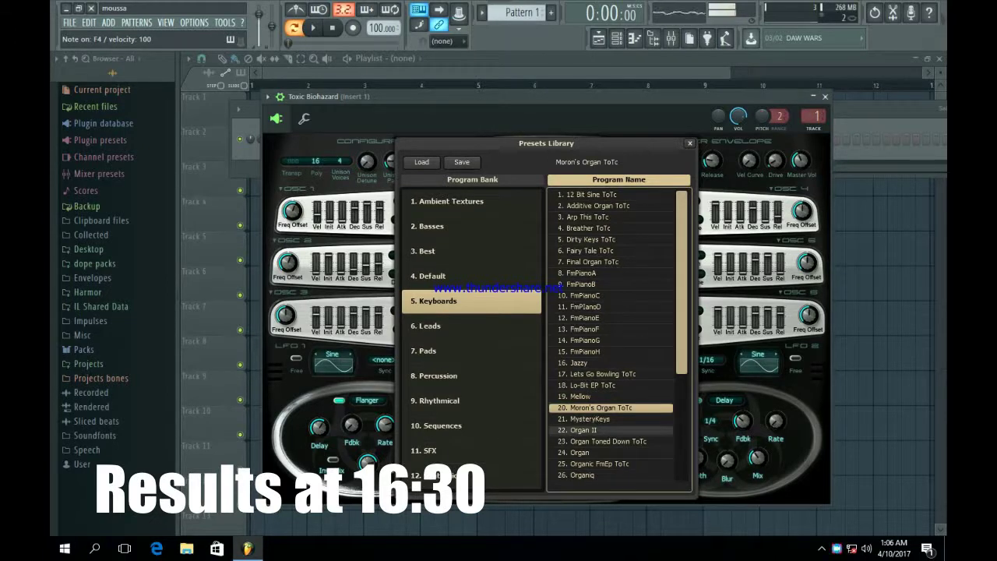
key("Down")
key("Down")
key("Down")
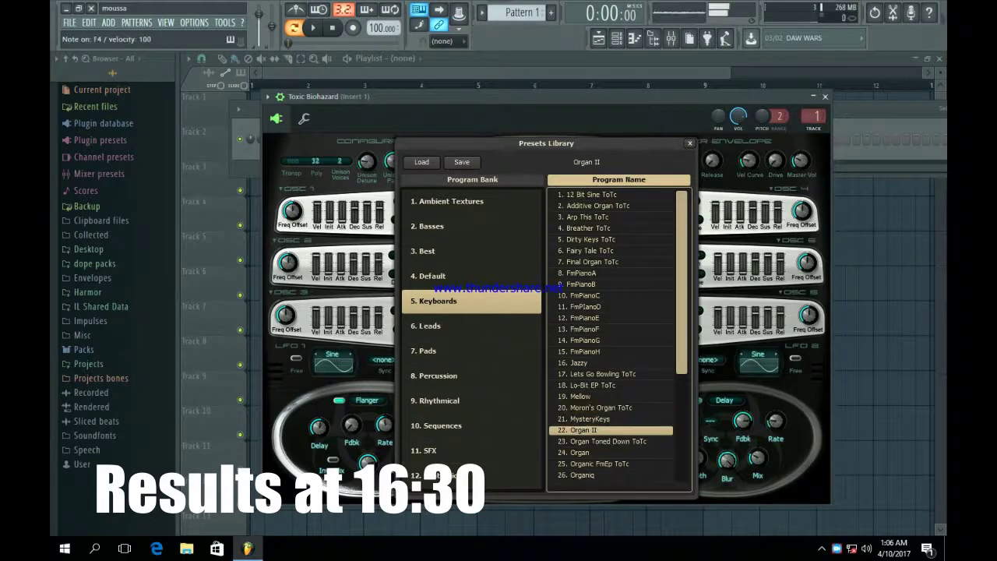
key("Down")
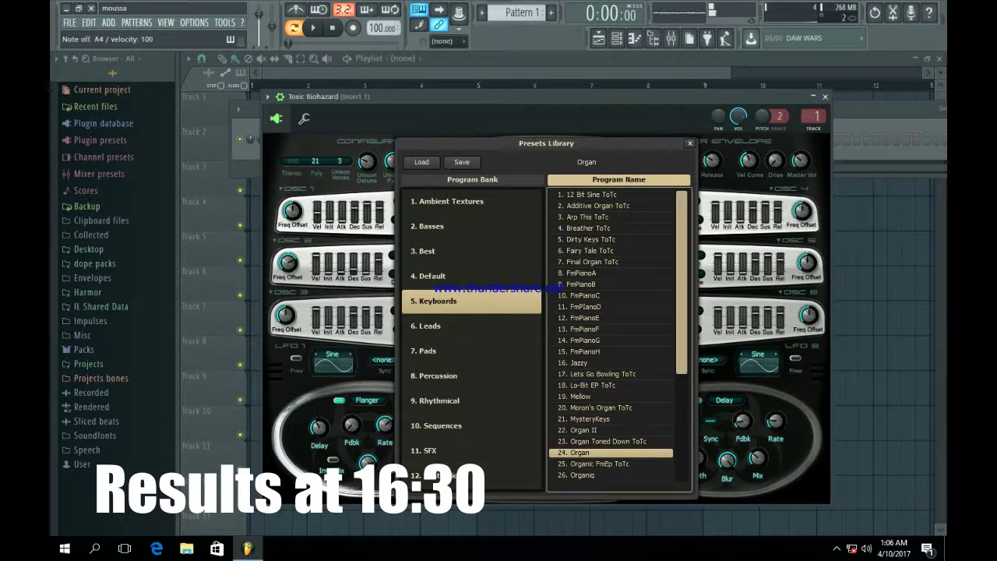
key("Escape")
left_click(824, 97)
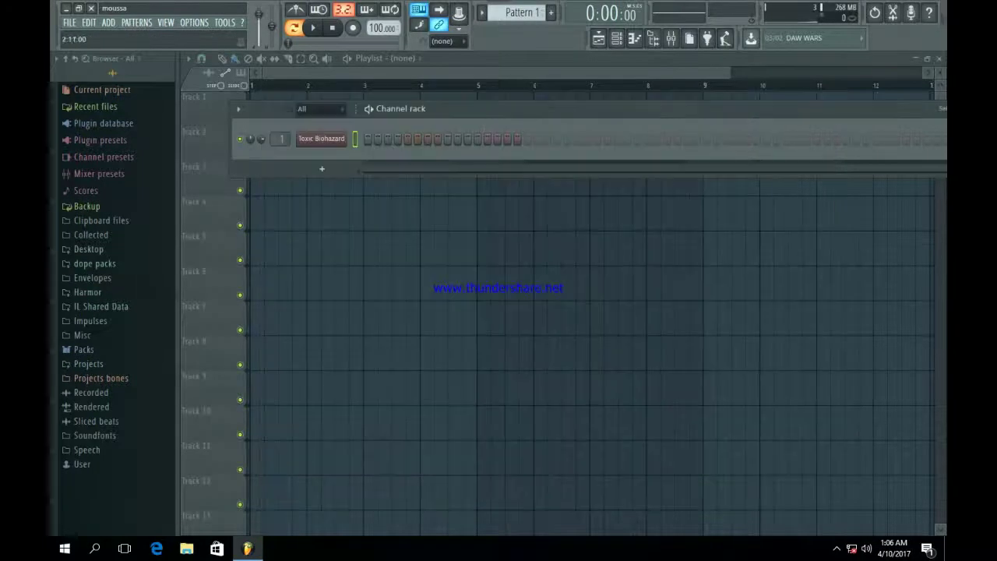
Add B4 and F4 notes at the start of the Toxic Biohazard piano roll and lengthen them to fill bar 1.
right_click(343, 138)
left_click(366, 139)
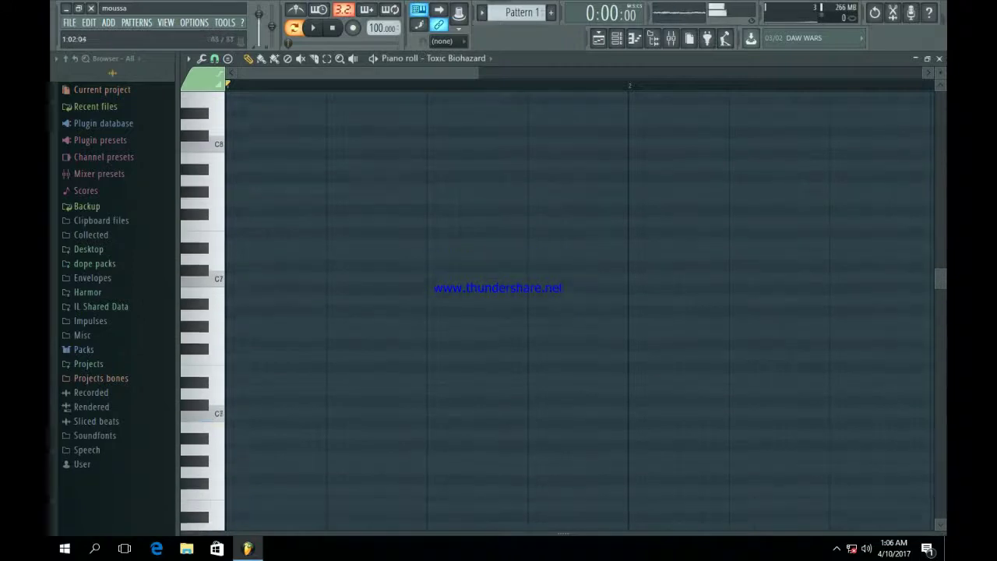
left_click(238, 315)
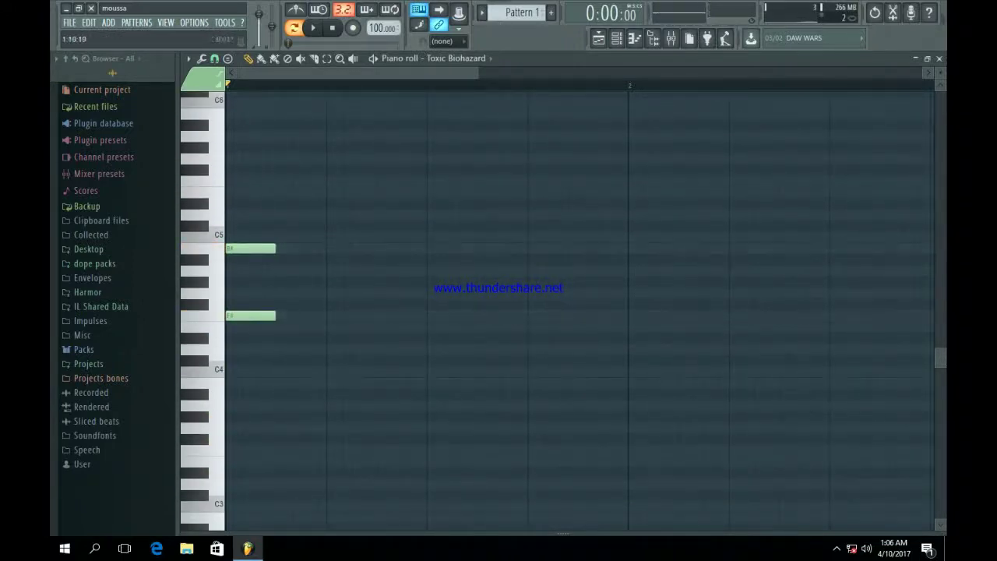
scroll(581, 312, "down", 3)
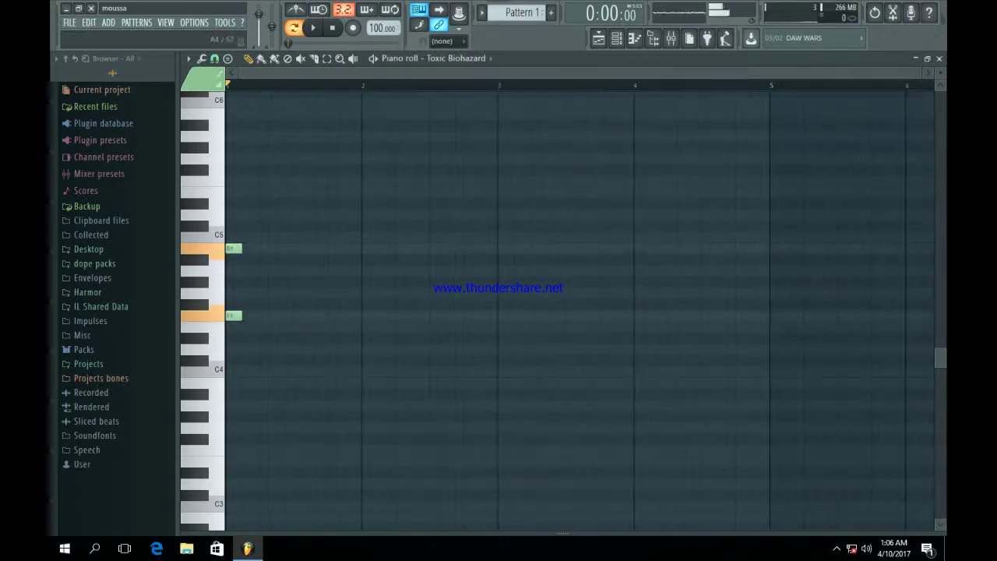
left_click_drag(241, 248, 254, 247)
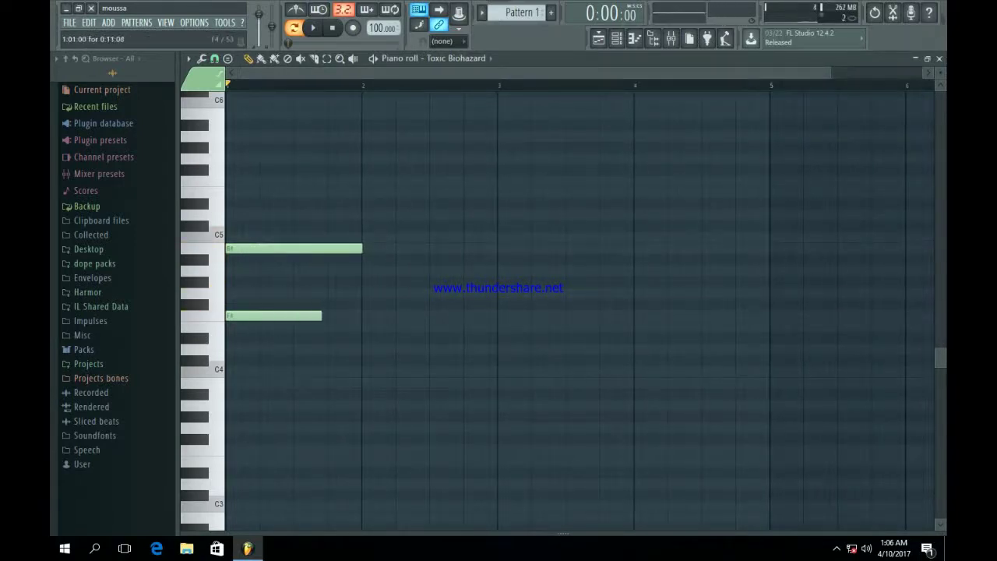
Continue with one-bar note pairs: A4 and E4 in bar 2, B4 and F4 in bar 3, A4 and E4 in bar 4.
left_click(364, 337)
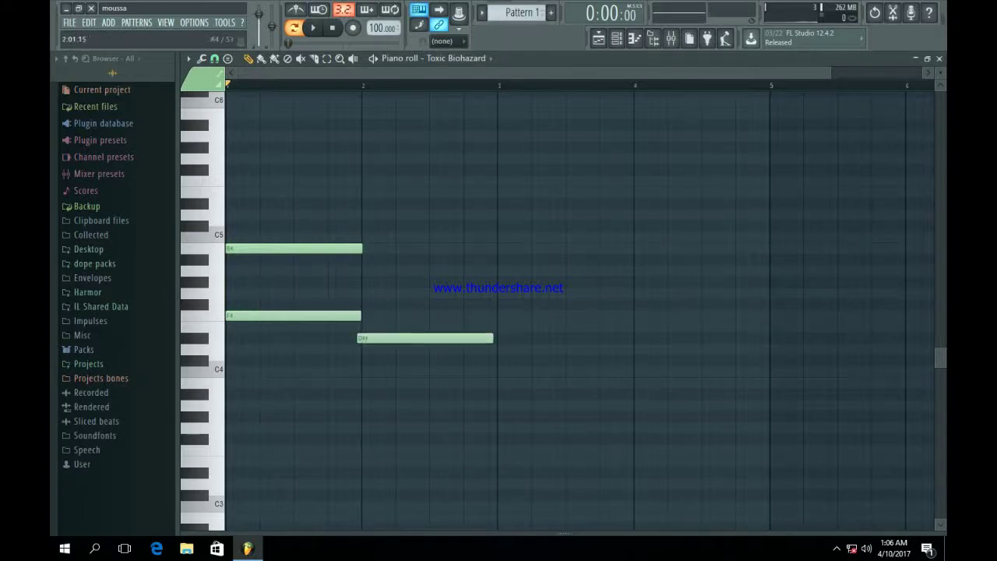
key("ctrl+z")
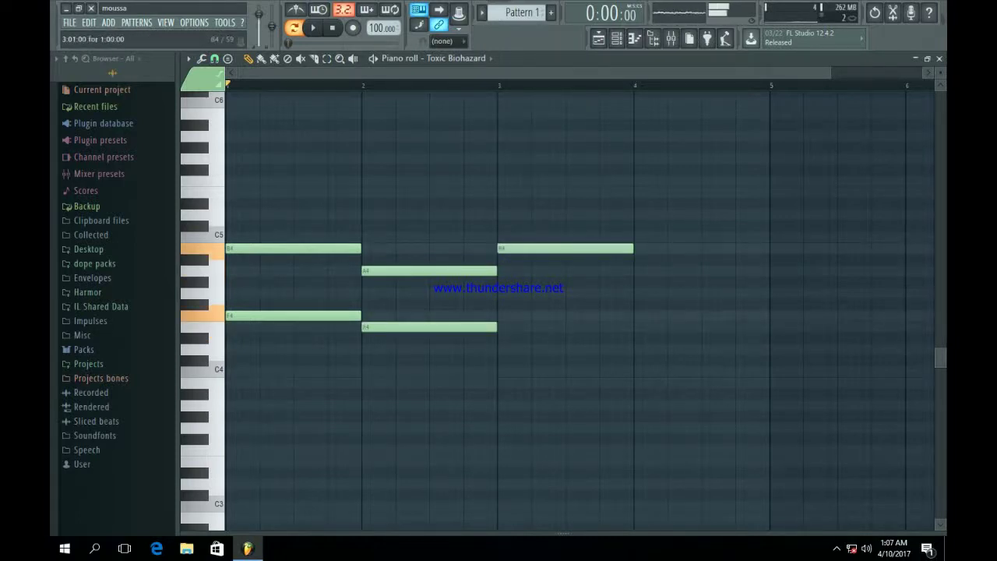
left_click(507, 315)
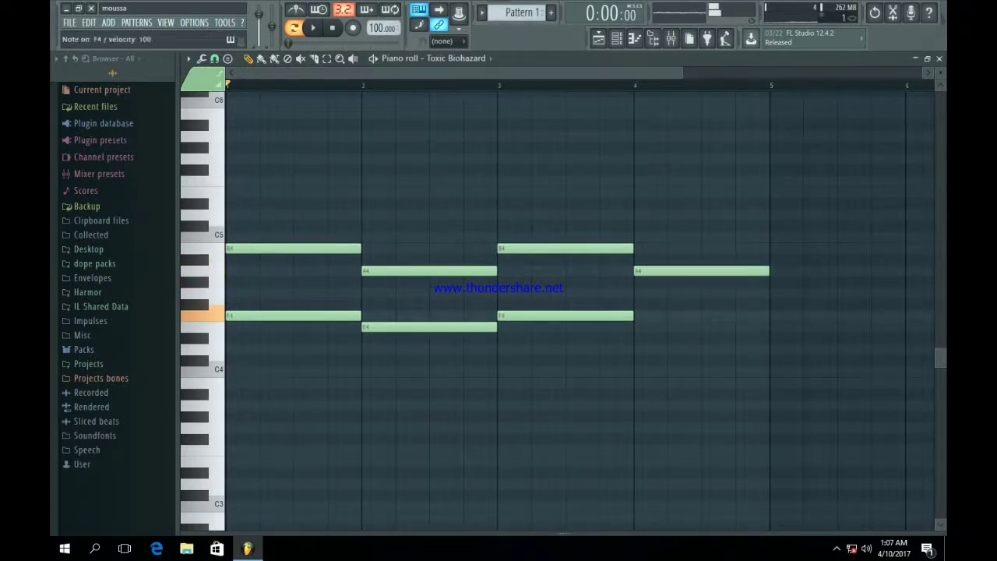
left_click(643, 327)
Play the pattern and change the lower note to F4 in bar 4 and to E4 in bar 3.
key("space")
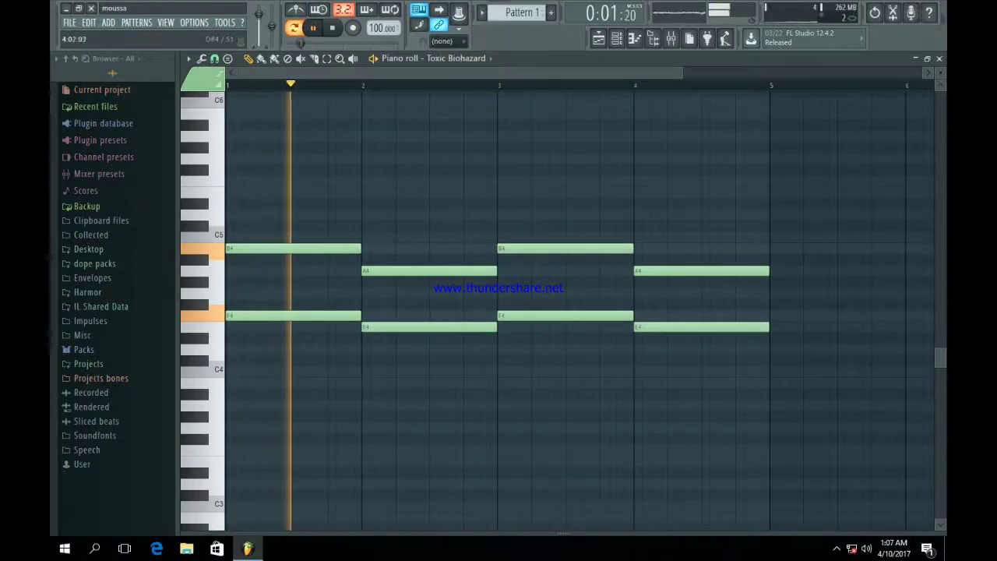
left_click_drag(701, 326, 701, 315)
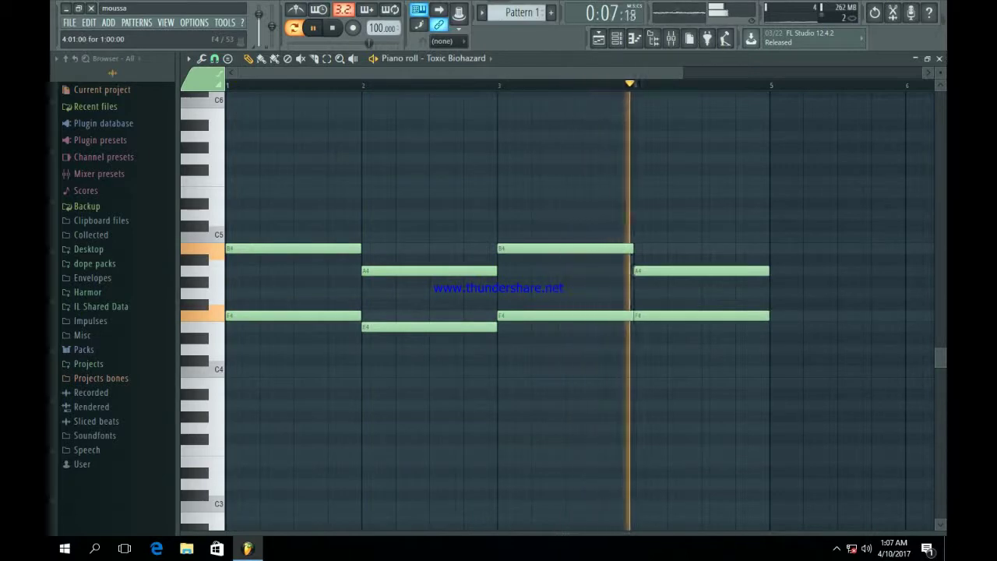
left_click_drag(561, 315, 558, 348)
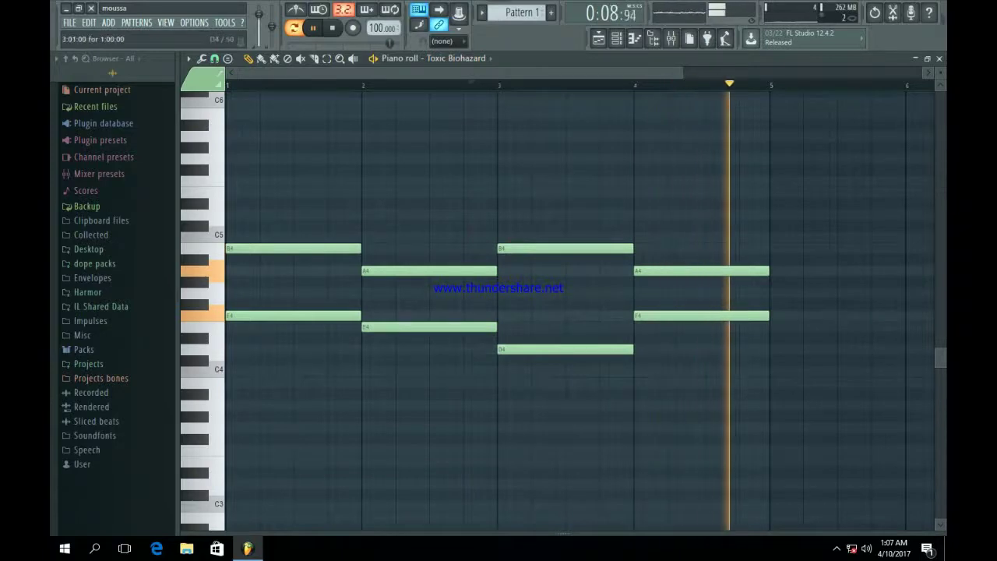
left_click_drag(565, 349, 565, 326)
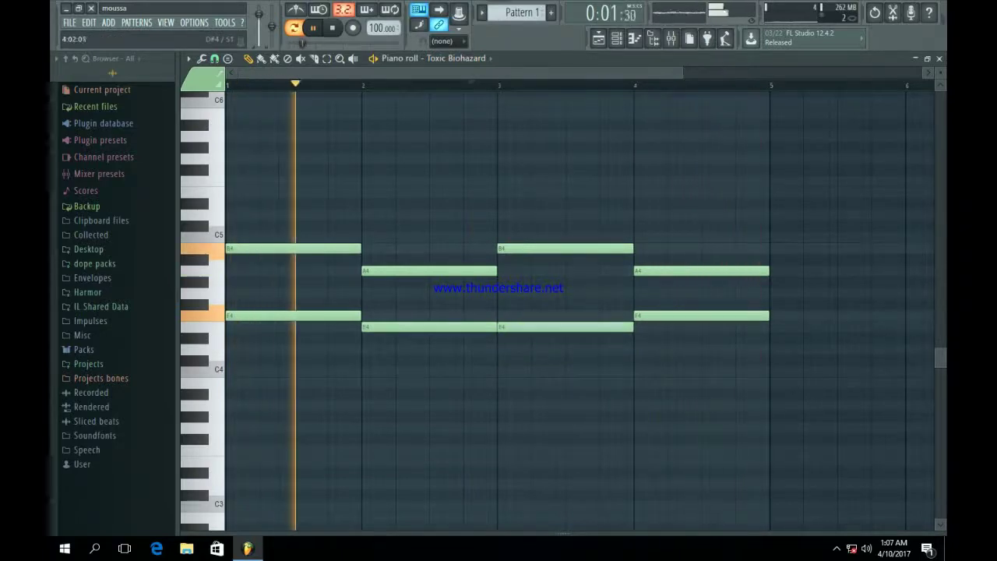
Shorten the E4 note in bar 3 to half a bar, fill the second half with D4, and stop playback.
left_click_drag(633, 327, 566, 326)
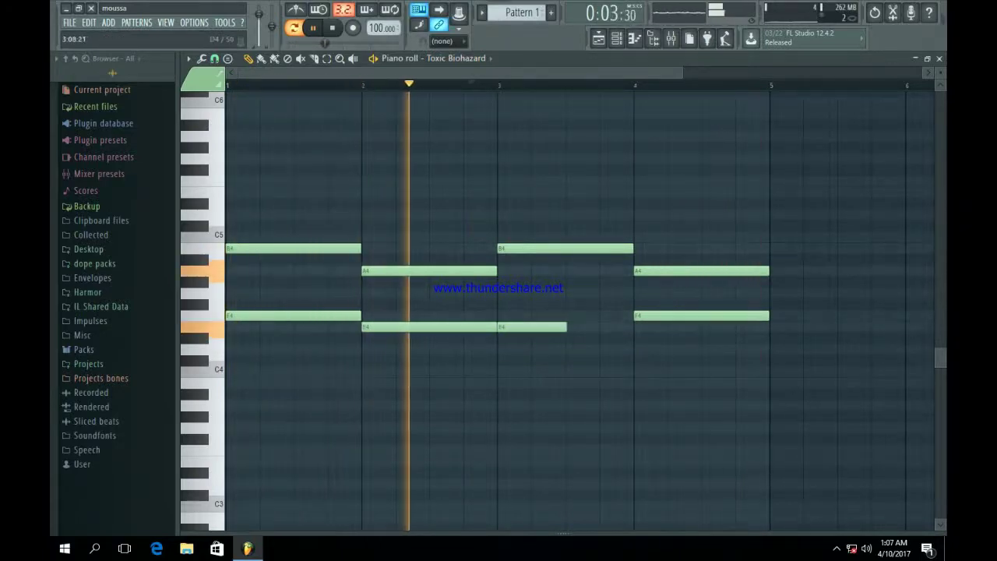
left_click(573, 349)
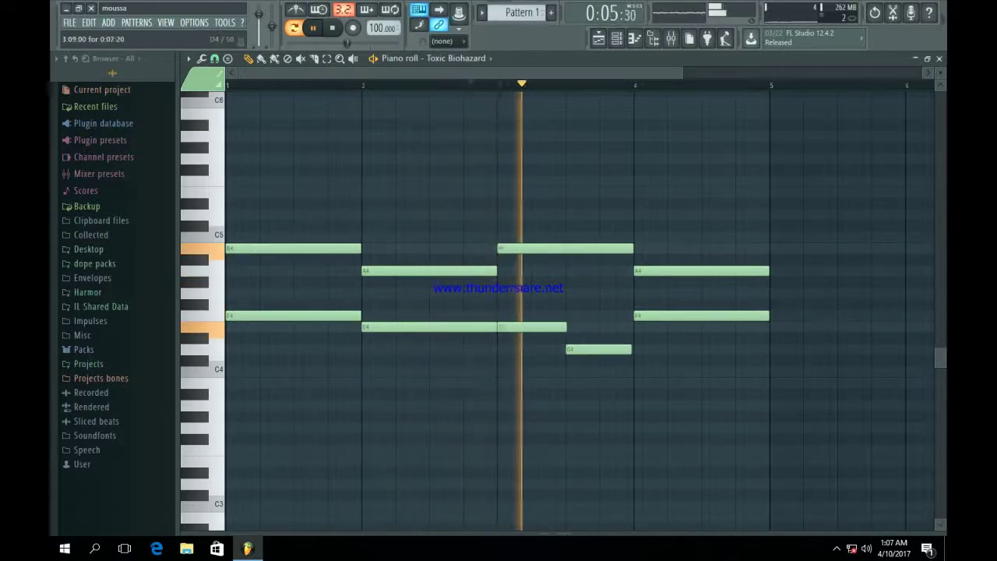
left_click_drag(632, 349, 635, 350)
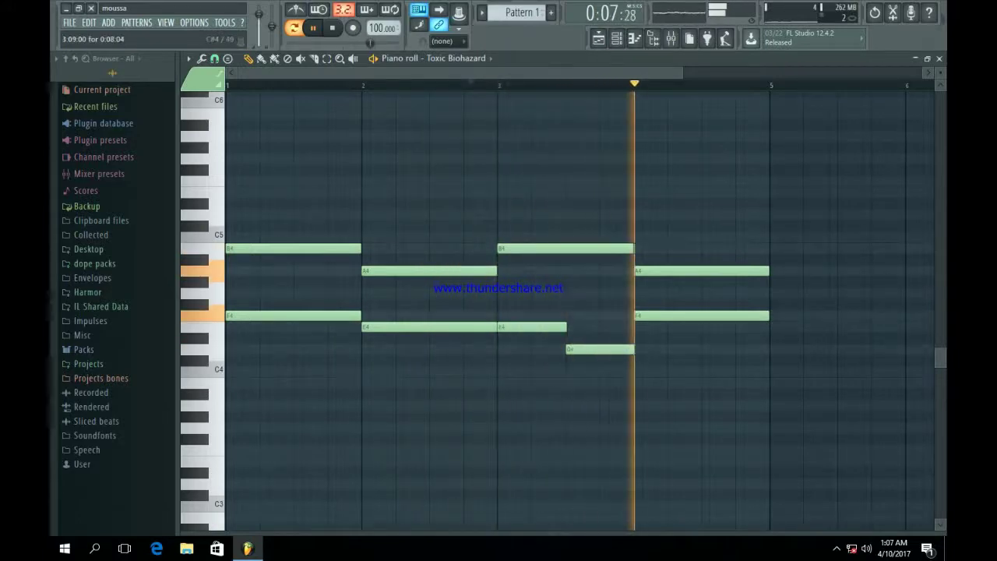
key("space")
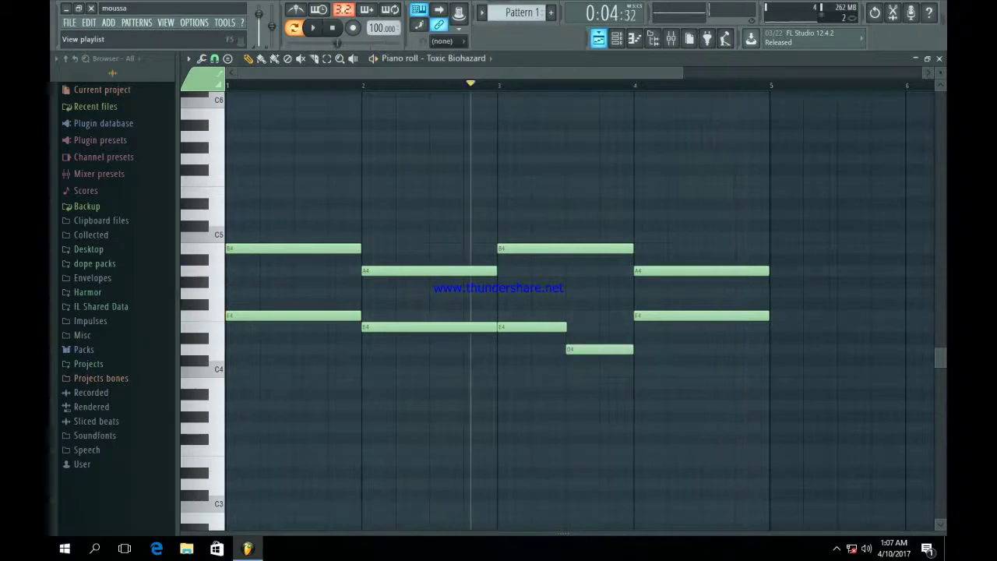
Record the pattern with Edison in the Master track's first effect slot and place the recording on playlist Track 1 at bar 1.
left_click(598, 38)
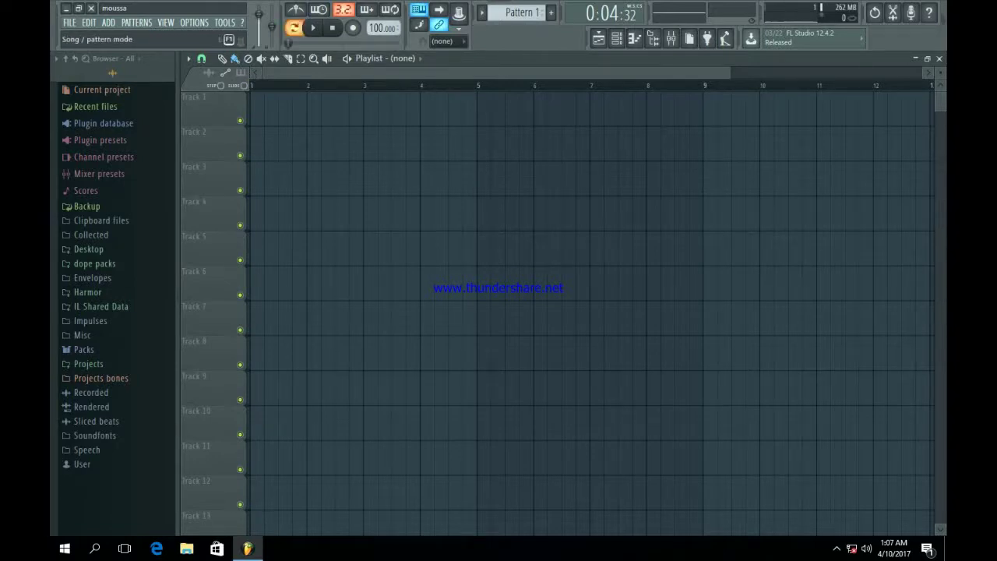
left_click(671, 38)
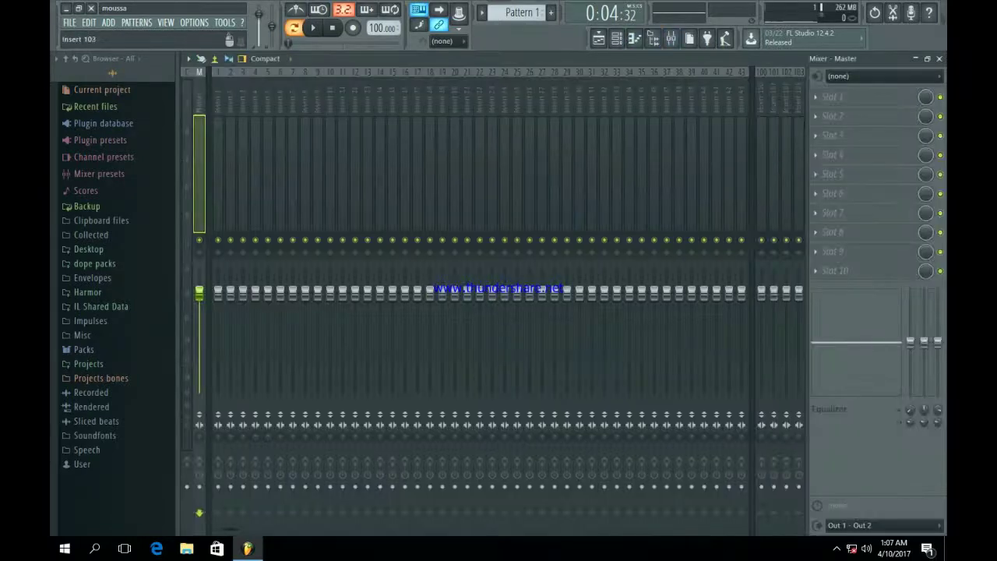
left_click(814, 97)
left_click(873, 40)
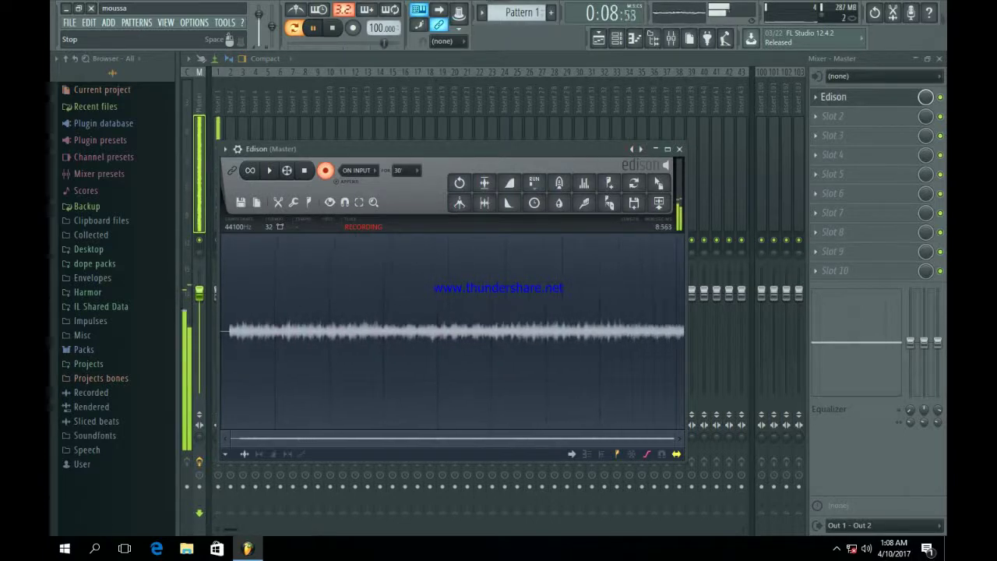
key("space")
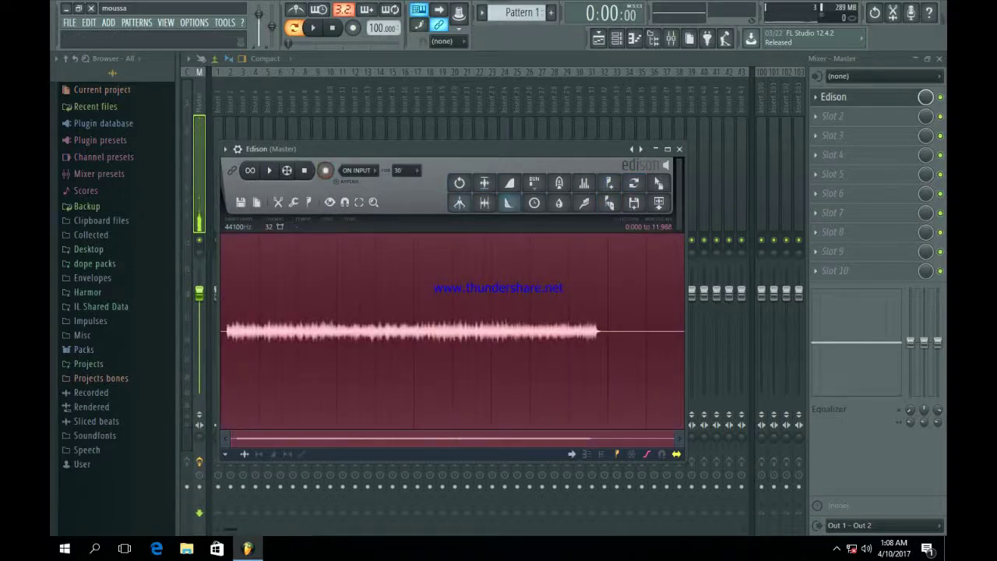
left_click_drag(658, 184, 265, 110)
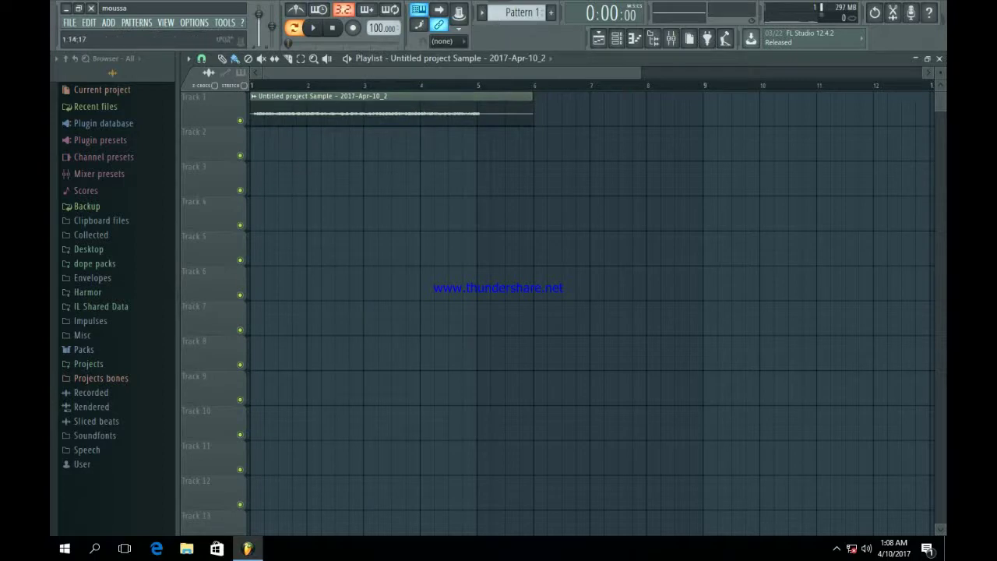
Cut the silent beginning off the recorded clip on Track 1, align the remainder with bar 1 and briefly play it back.
key("Page_Up")
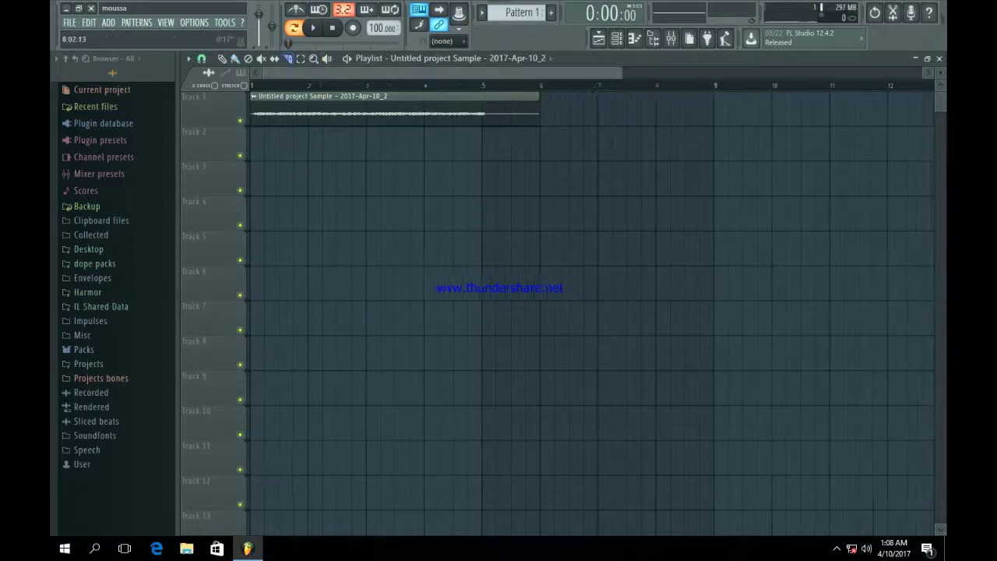
key("Page_Up")
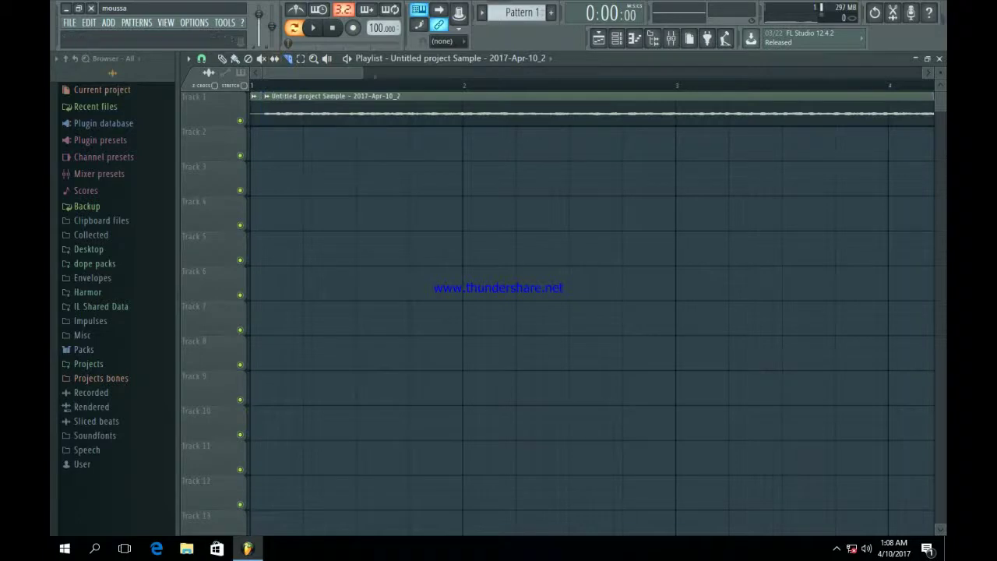
left_click(266, 95)
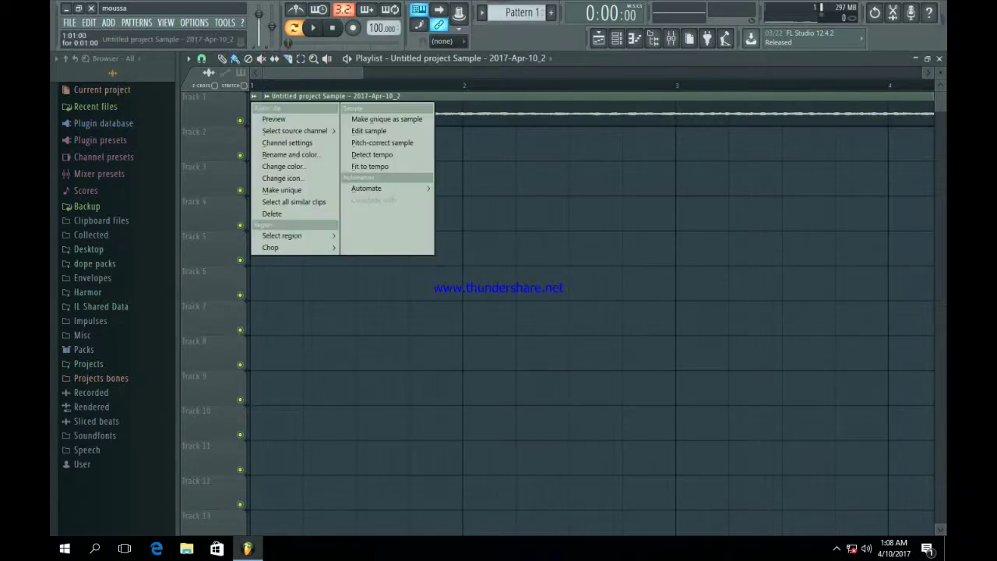
key("Escape")
left_click_drag(266, 95, 252, 96)
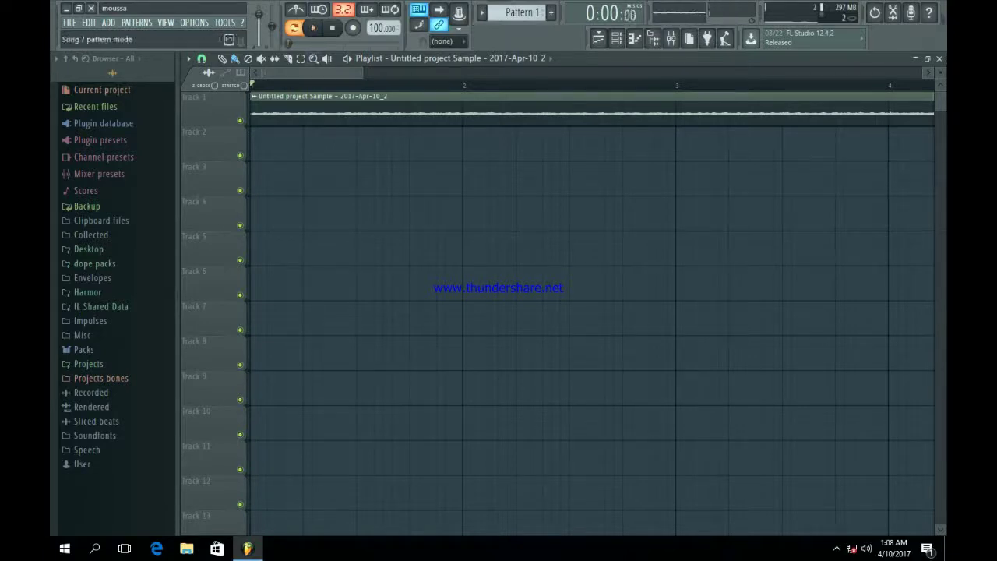
key("space")
key("space")
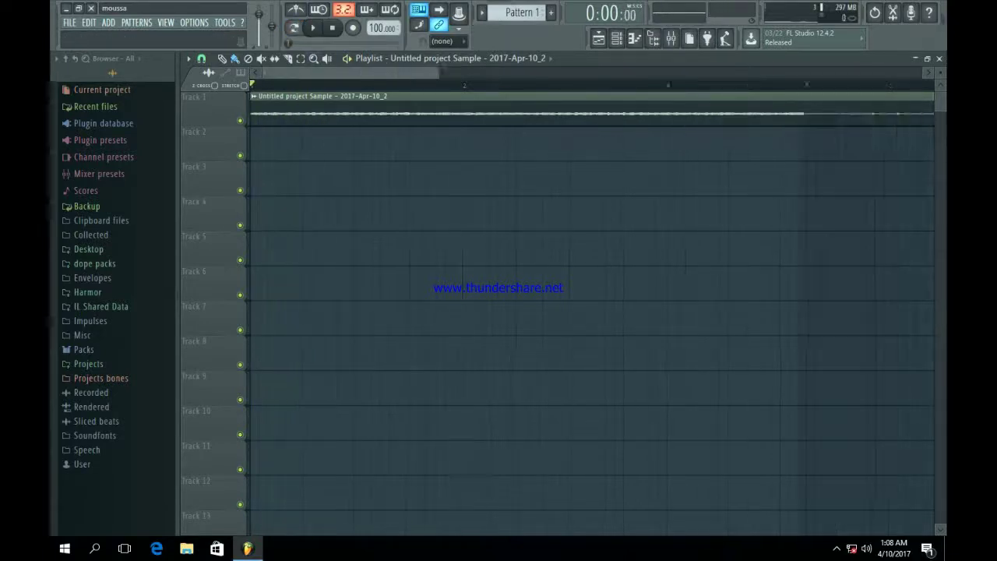
Slice the recorded clip on Track 1 at bar 5, delete the silent tail and play back the remaining four bars.
key("Page_Down")
key("Page_Down")
key("Page_Up")
key("Page_Up")
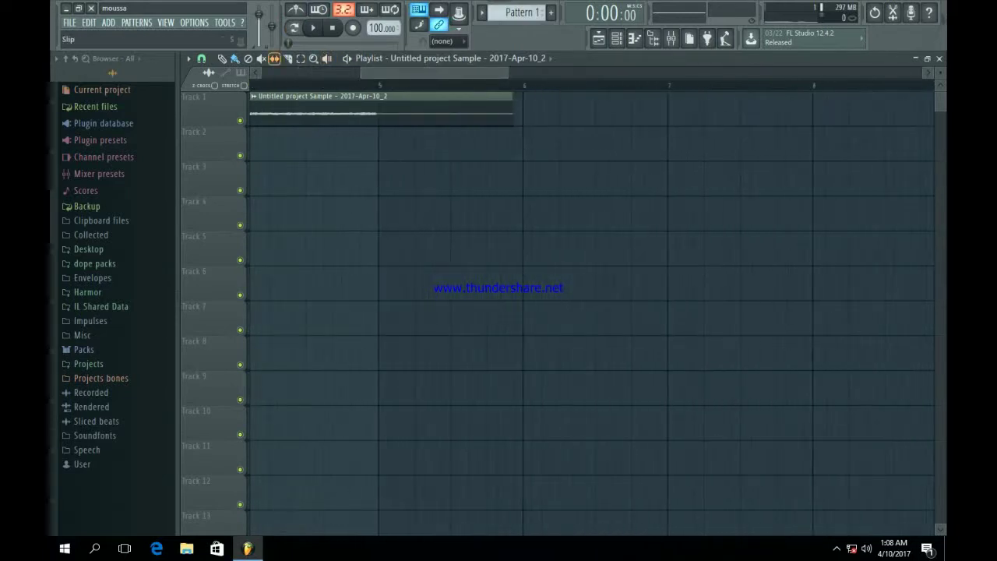
left_click(287, 59)
left_click(378, 82)
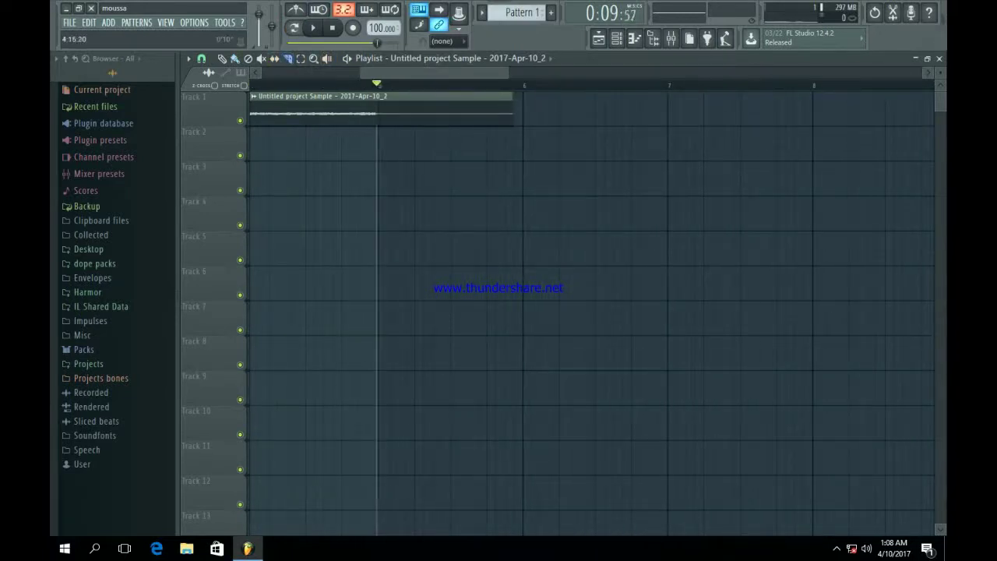
left_click(350, 83)
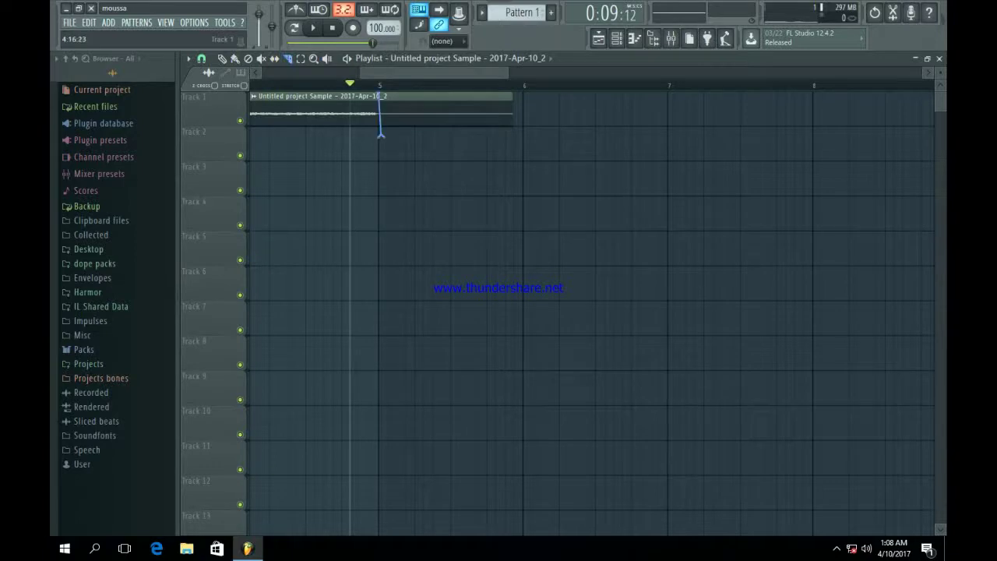
left_click(234, 58)
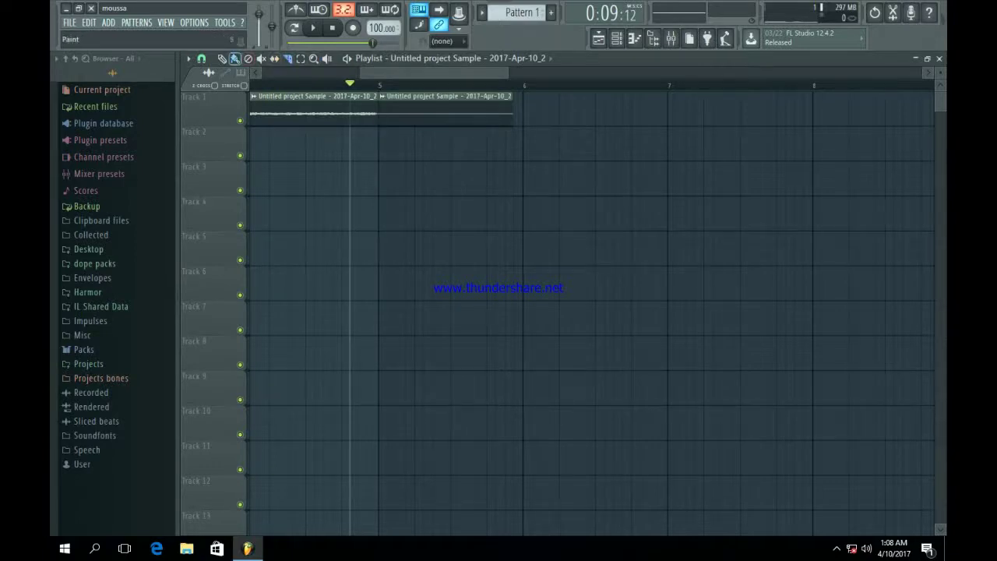
right_click(416, 109)
scroll(382, 109, "down", 2)
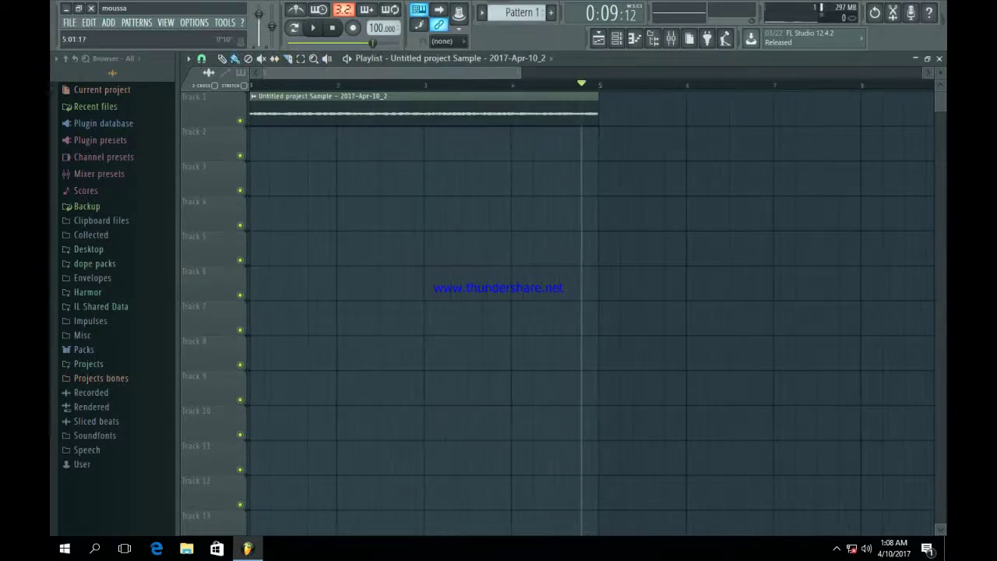
key("space")
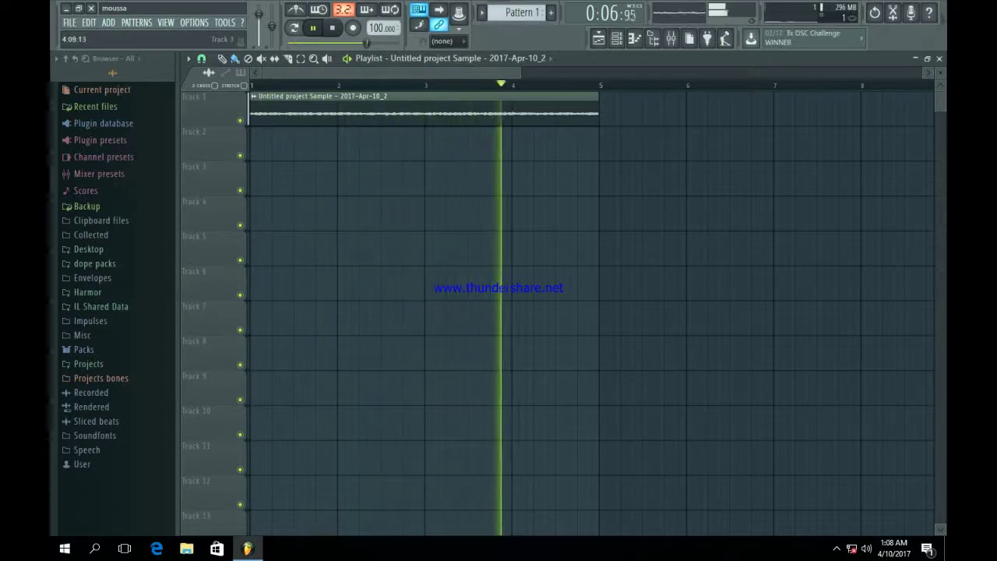
key("space")
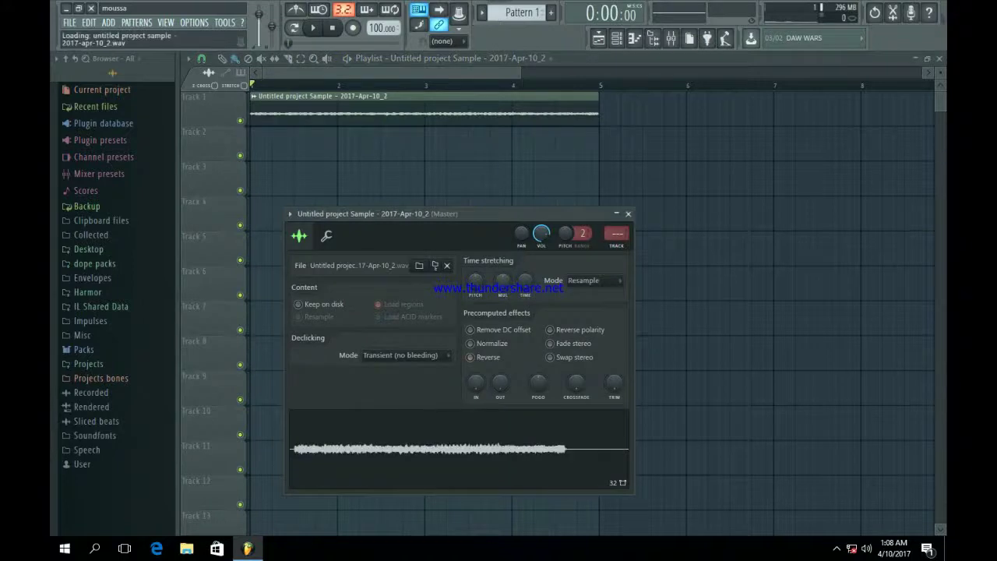
Reverse the recorded sample in its channel settings, close them and play the reversed clip from the start.
left_click(470, 357)
key("space")
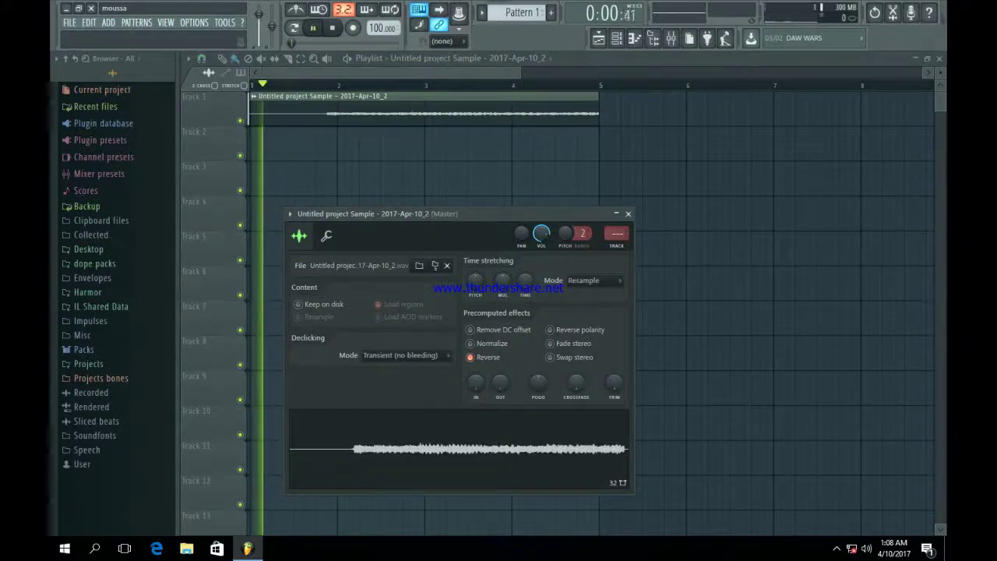
key("space")
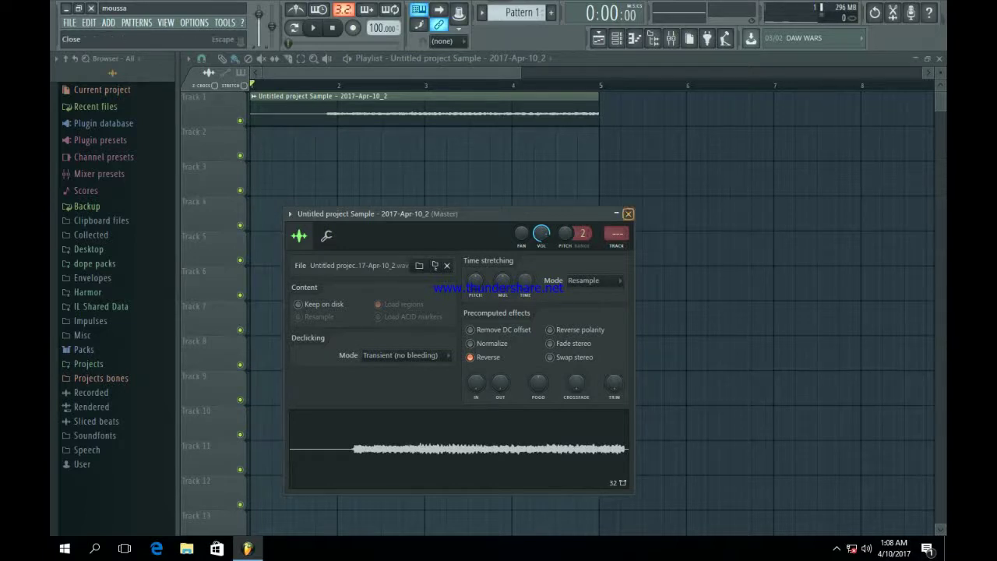
left_click(627, 213)
key("space")
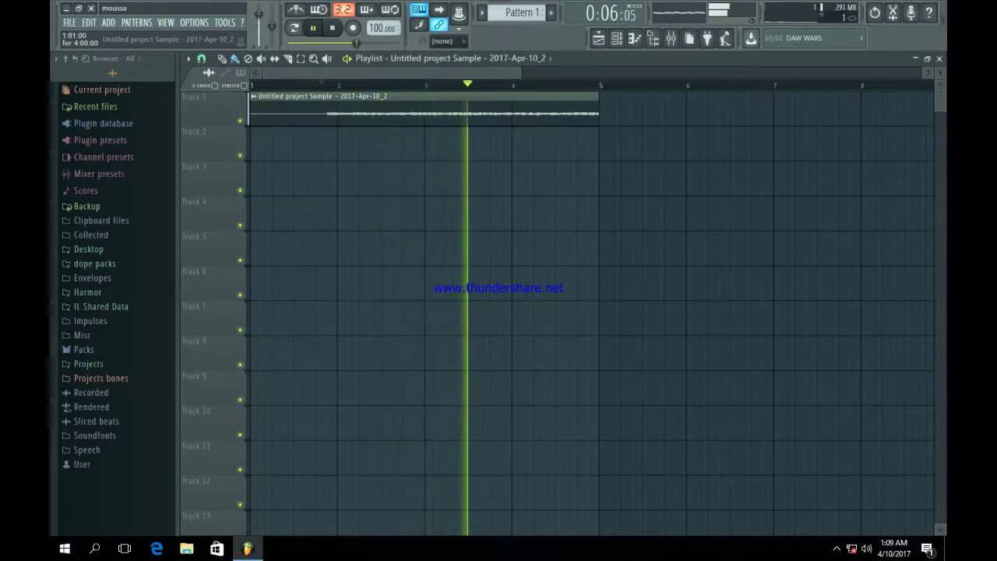
Cut away the silence at the start of the reversed clip, move the audible part to bar 1 and play it through.
scroll(592, 312, "down", 1)
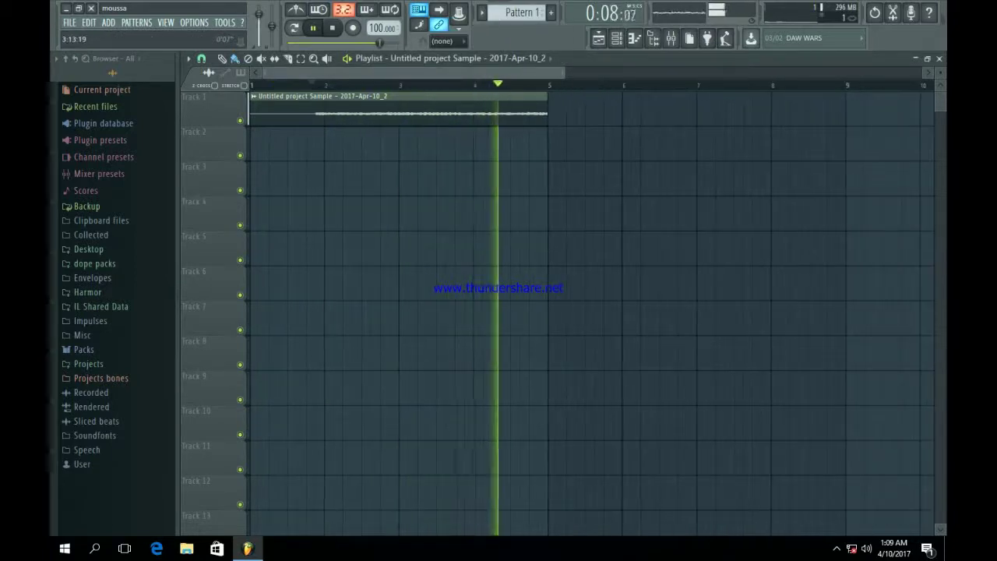
scroll(592, 312, "up", 4)
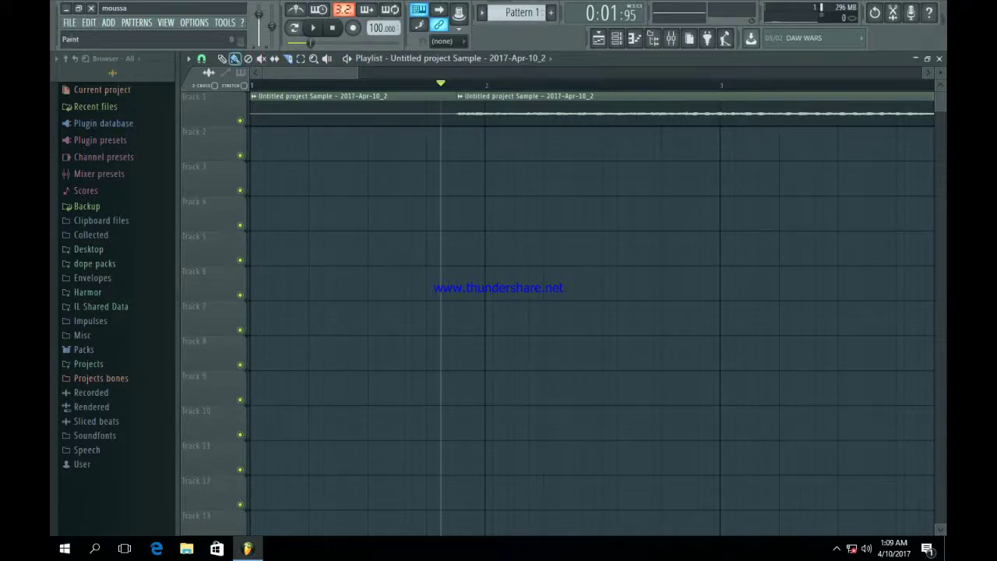
right_click(350, 96)
left_click_drag(506, 96, 300, 96)
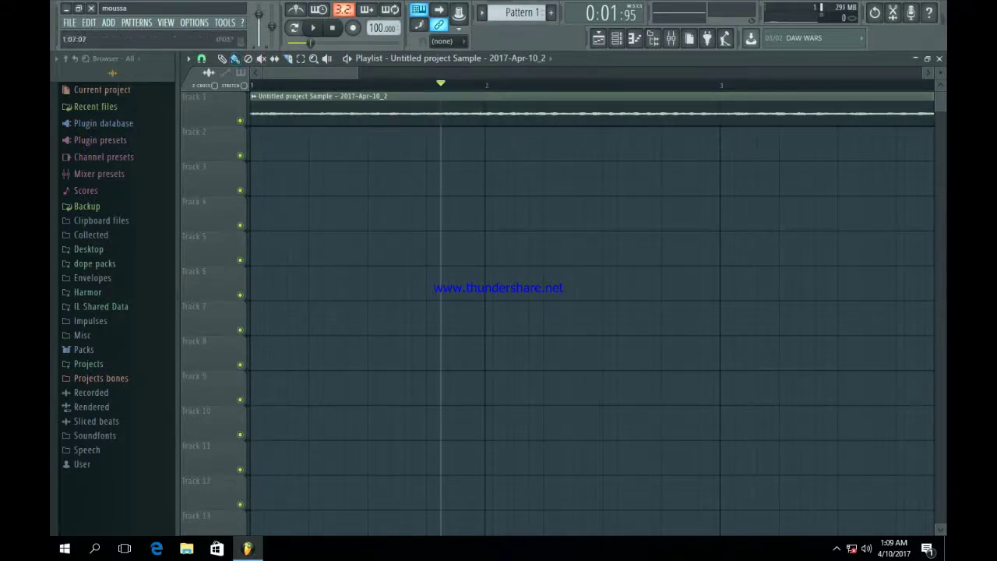
scroll(608, 101, "down", 3)
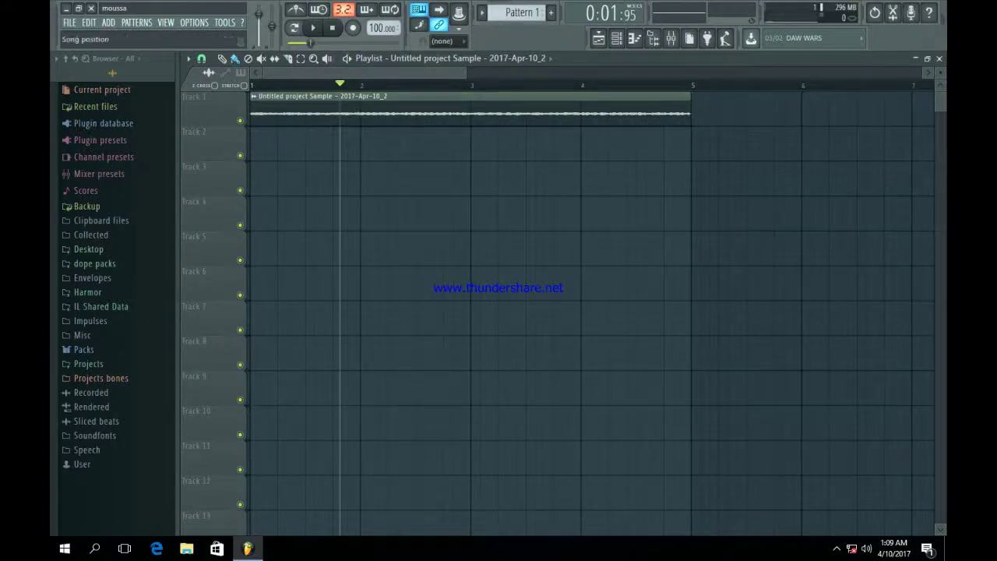
key("space")
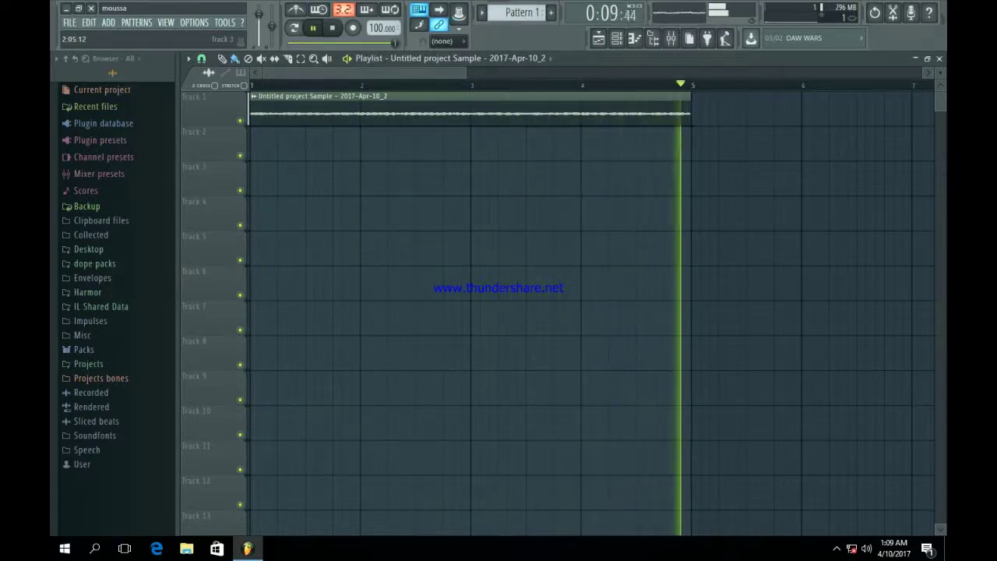
key("space")
Duplicate the reversed clip three times end to end on Track 1 up to bar 17 and clear the selection.
scroll(592, 311, "down", 5)
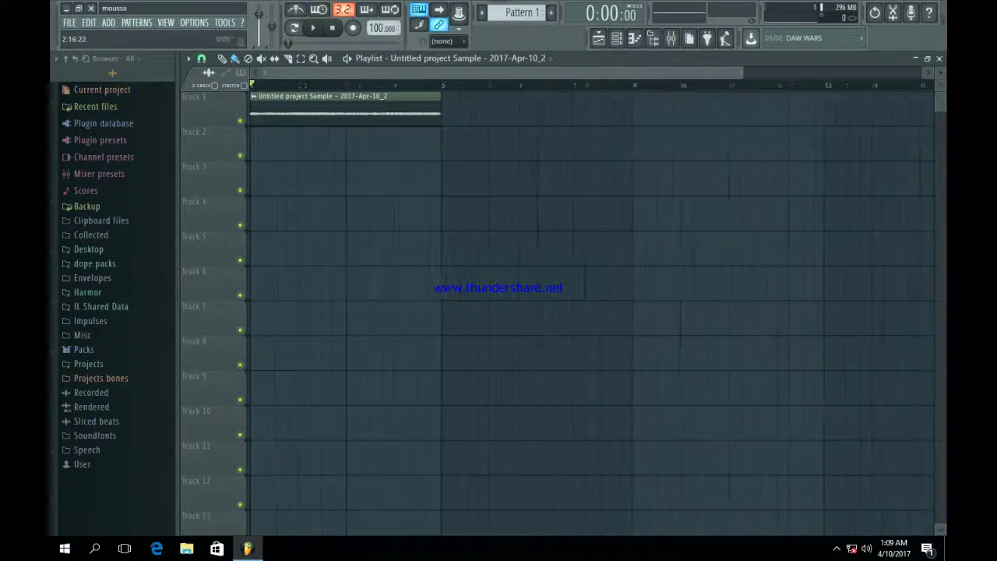
key("ctrl+a")
key("ctrl+b")
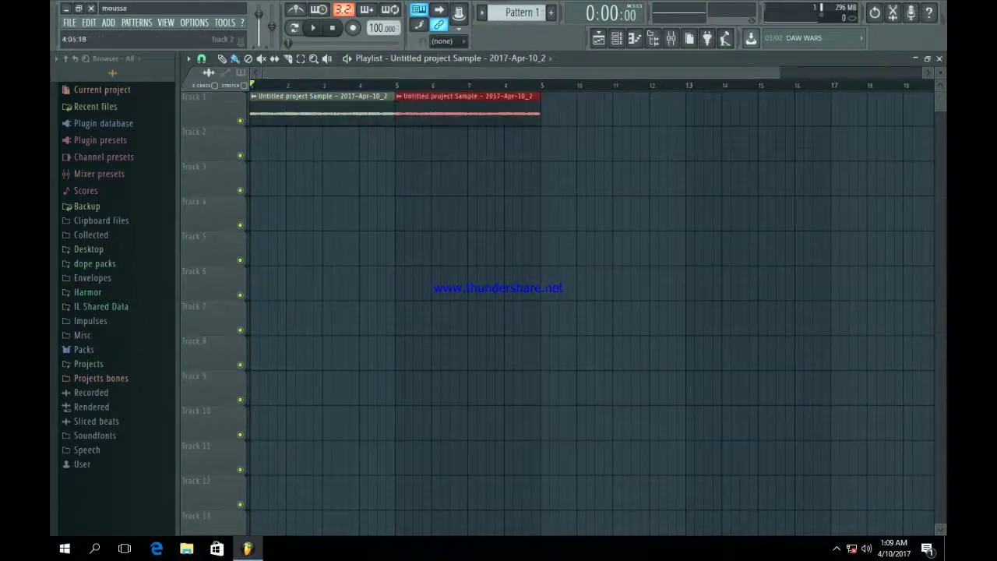
key("ctrl+b")
key("ctrl+b")
key("ctrl+d")
Route the audio clip's channel to mixer track 2 and load Fruity Parametric EQ 2 in its first effect slot.
left_click(616, 38)
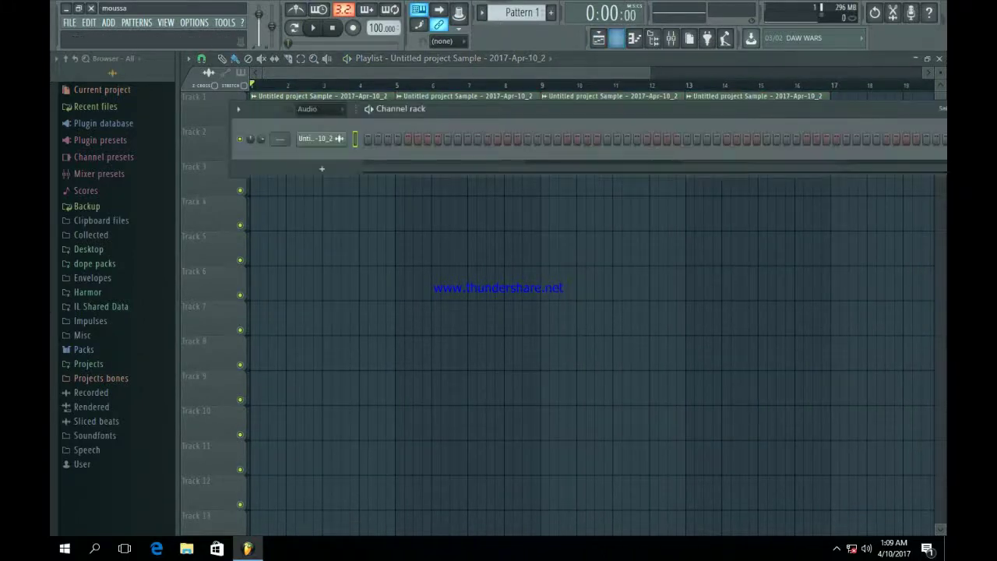
left_click(315, 139)
key("F9")
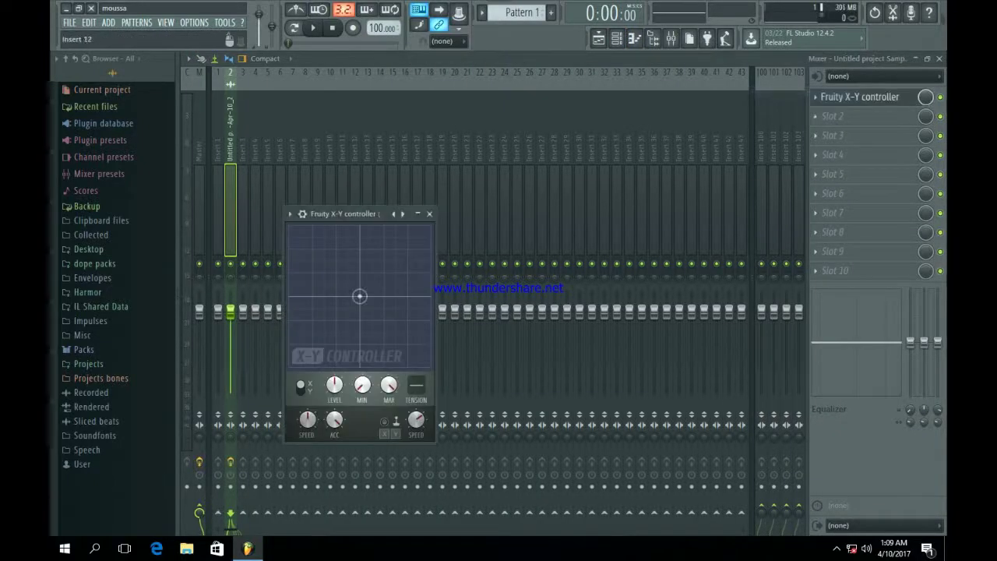
key("Escape")
left_click(816, 97)
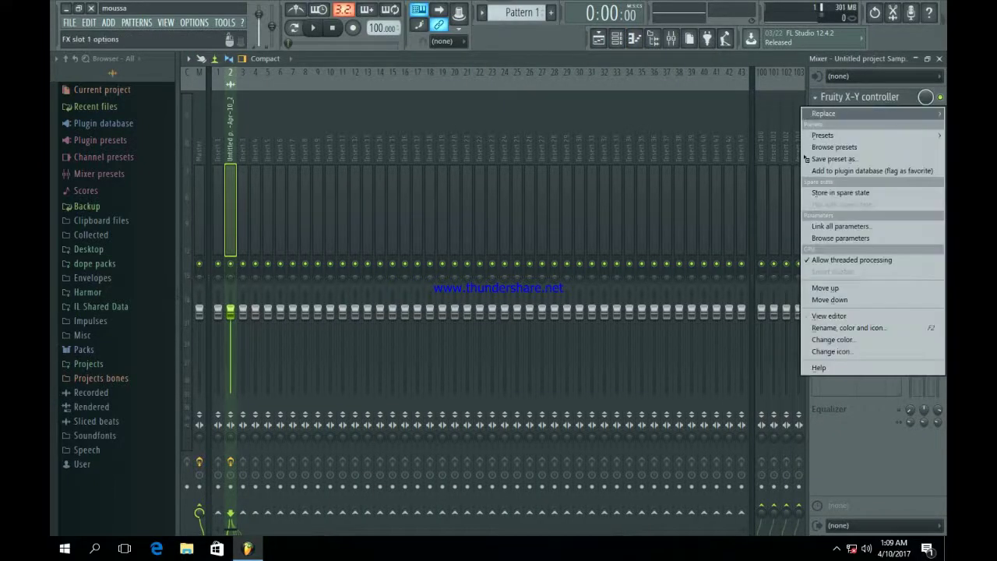
mouse_move(826, 114)
left_click(784, 414)
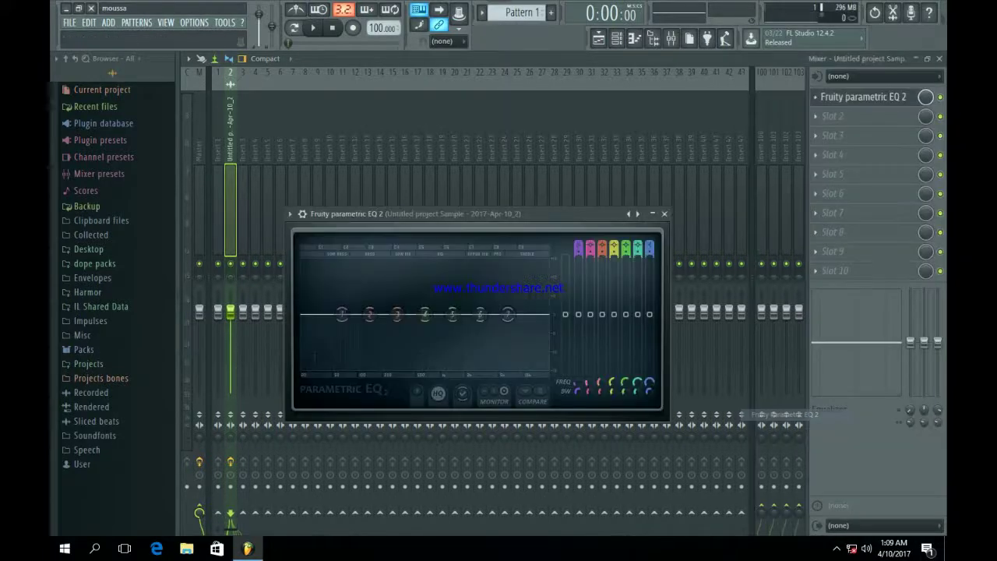
During playback, set EQ band 1 to Steep 8 order and pull it down to -18 dB to cut the lows.
key("space")
right_click(341, 315)
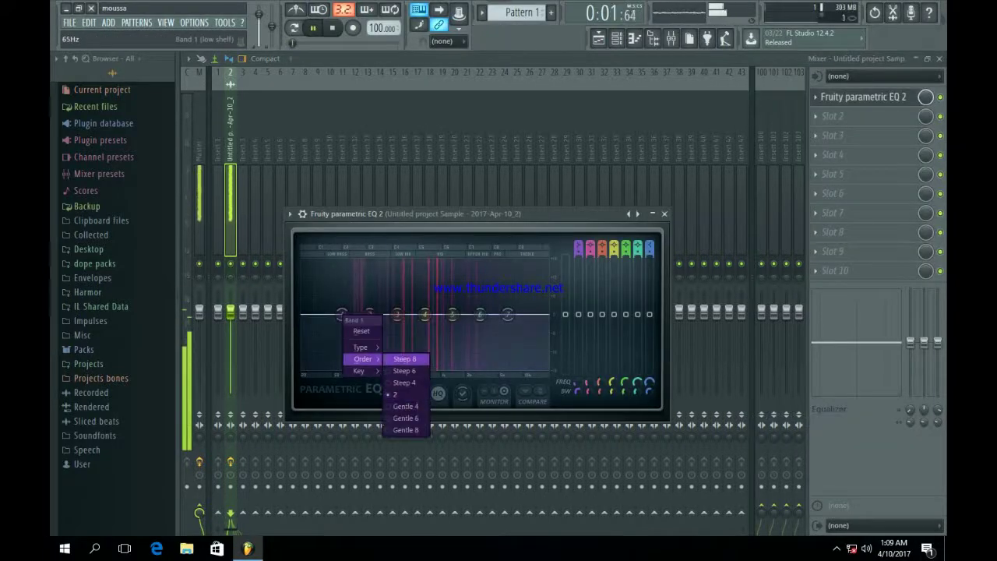
left_click(405, 359)
key("Escape")
left_click(392, 343)
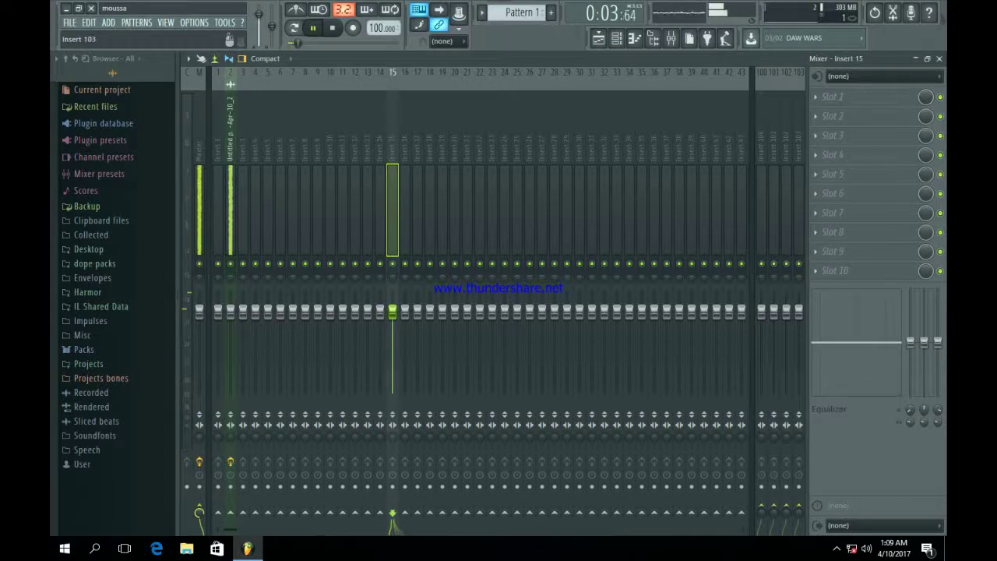
left_click(230, 211)
left_click(864, 97)
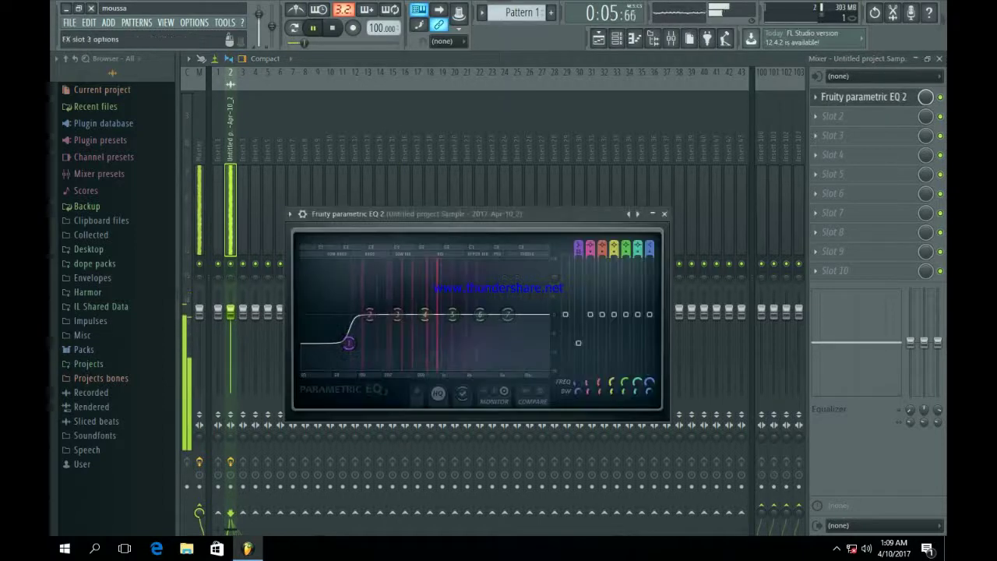
left_click_drag(354, 348, 411, 363)
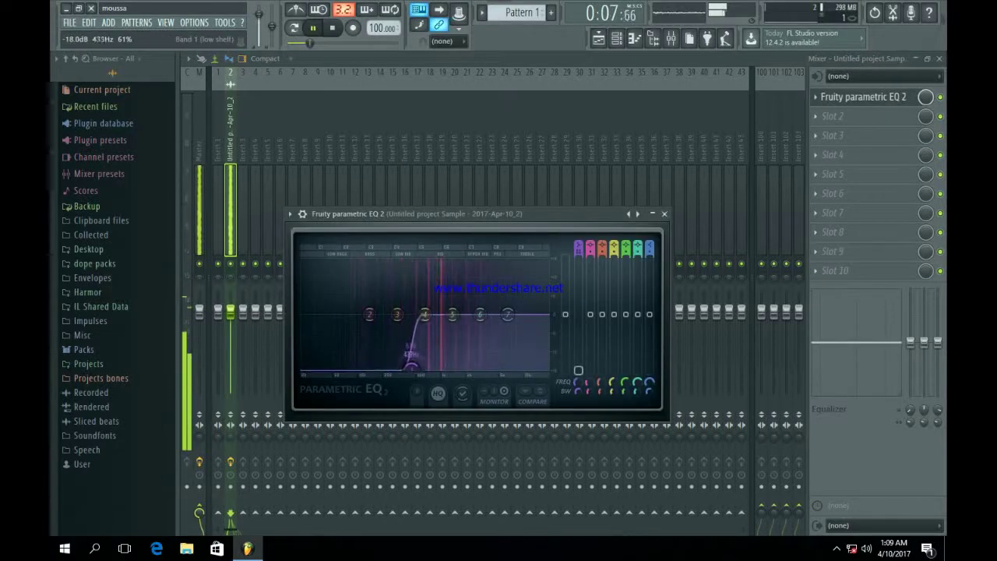
scroll(398, 366, "up", 3)
Pull EQ band 7 down to -18 dB at about 5.9 kHz, raise bands 4 to 6 slightly and close the equalizer.
left_click_drag(507, 317, 498, 367)
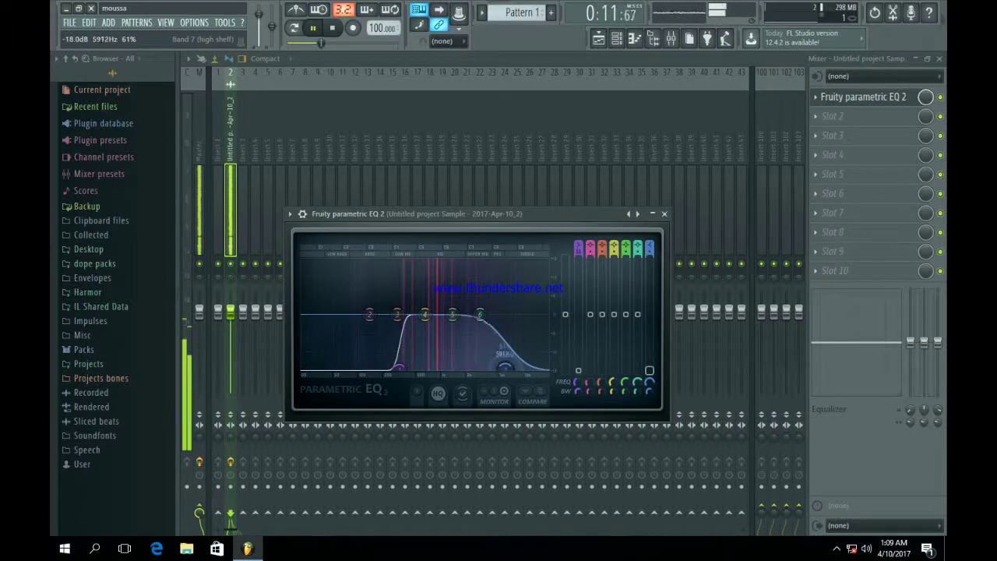
mouse_move(480, 313)
left_mouse_down()
mouse_move(479, 298)
mouse_move(485, 304)
left_mouse_up()
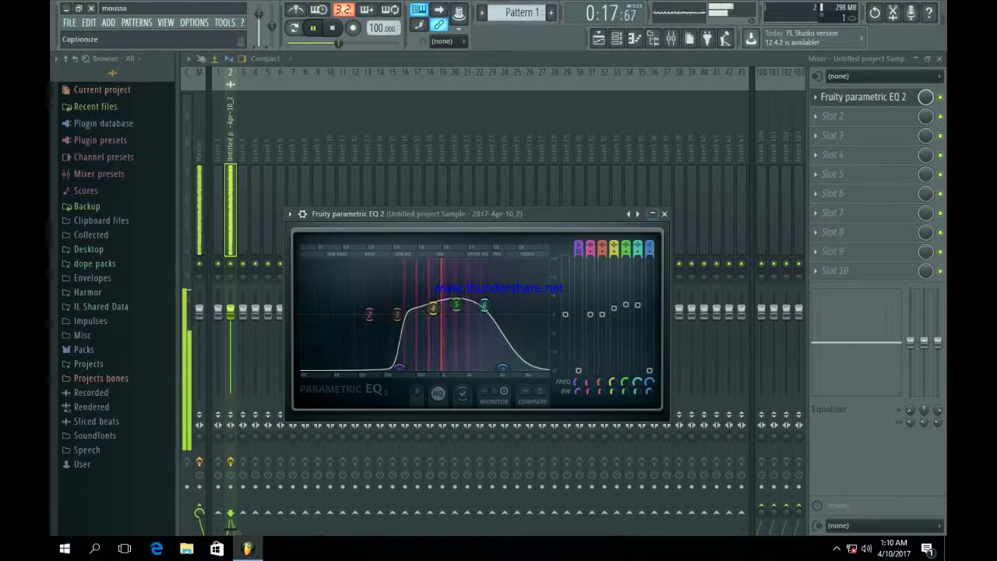
left_click(663, 213)
Load Fruity Reeverb 2 in mixer track 2's second slot, with low cut at about 1335 Hz and wet level at 80%.
left_click(827, 116)
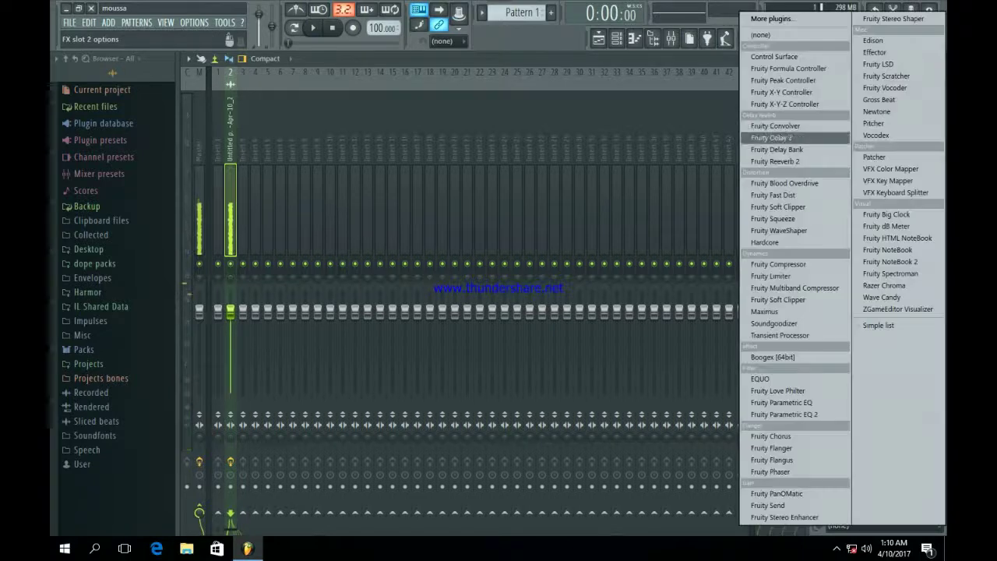
left_click(773, 161)
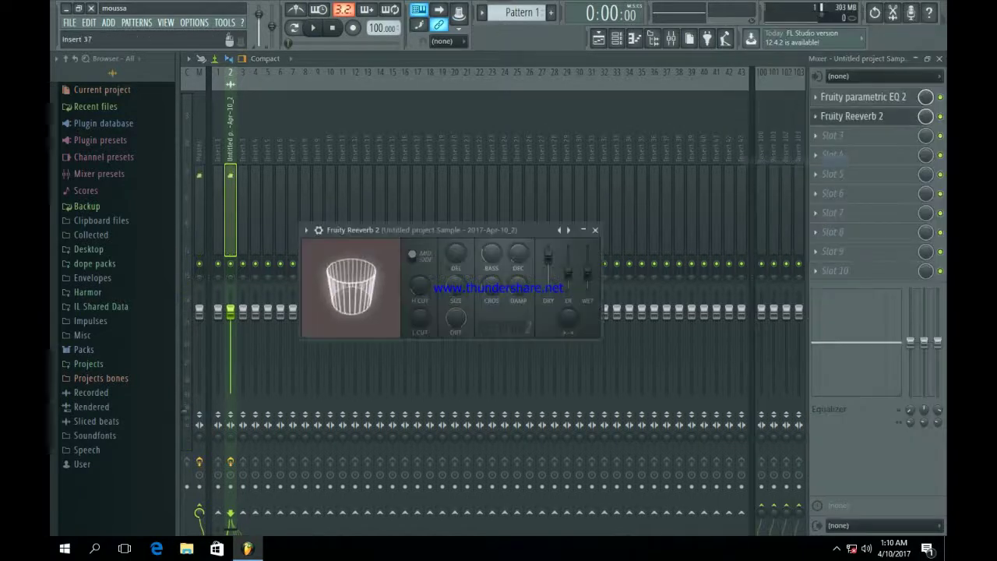
key("space")
left_click_drag(588, 270, 587, 262)
left_click_drag(419, 318, 419, 308)
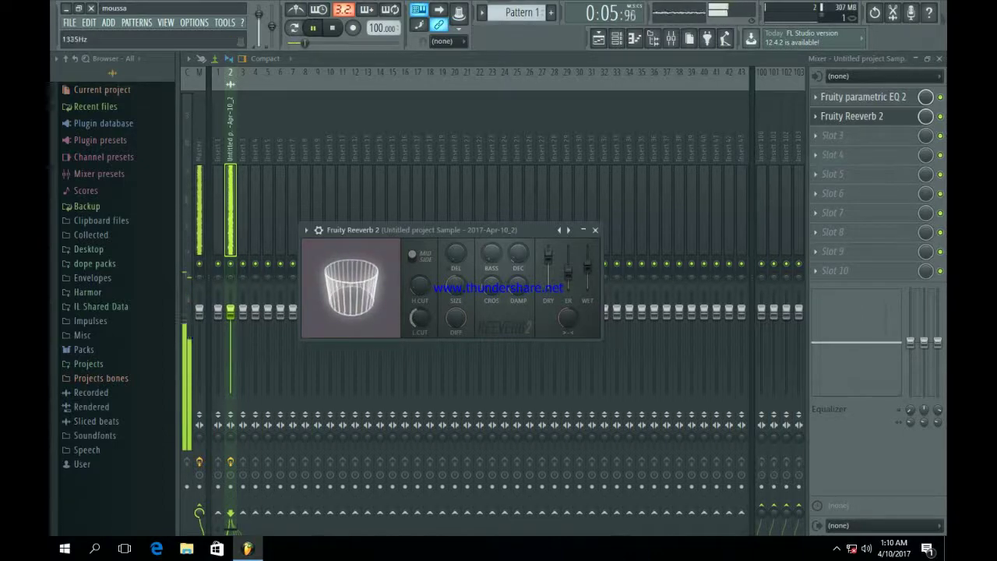
left_click_drag(587, 266, 587, 260)
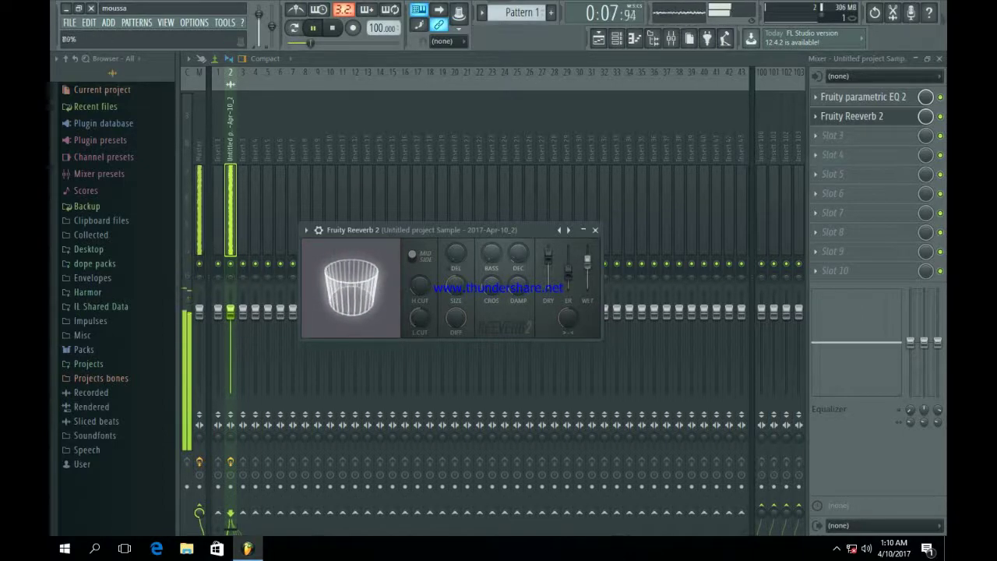
left_click(595, 230)
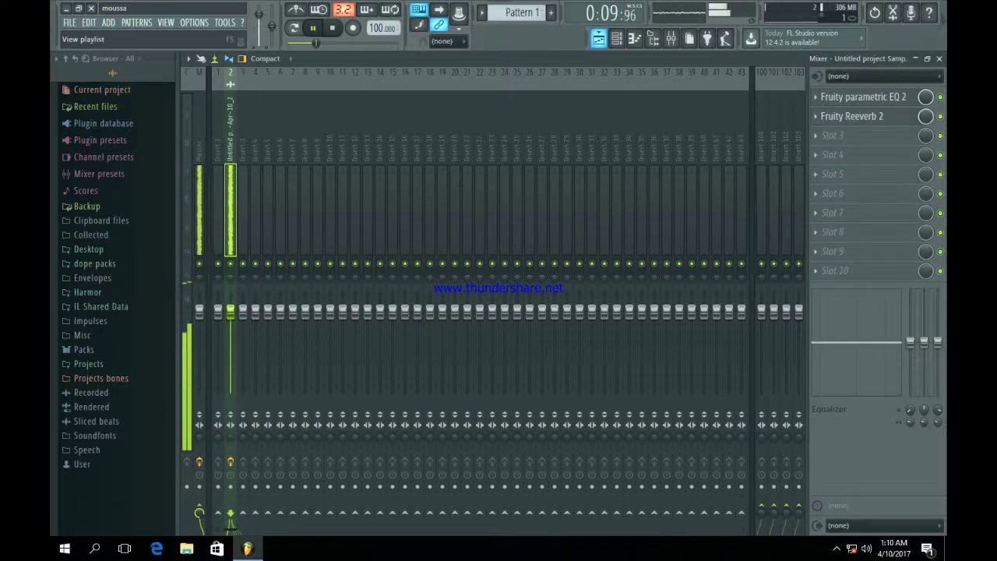
Return to the playlist, stop playback and show the Unsorted group with Toxic Biohazard in the channel rack.
left_click(598, 38)
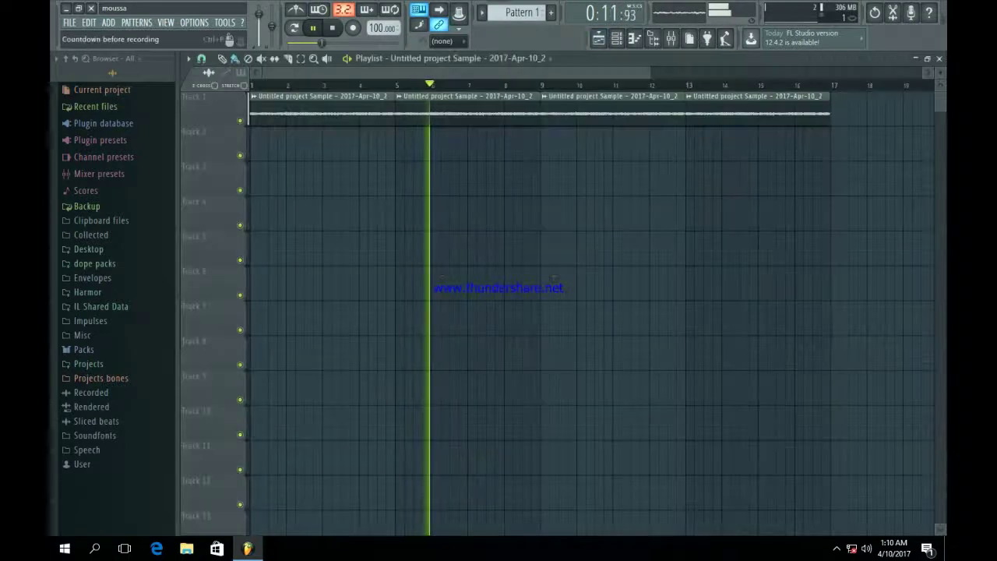
left_click(331, 29)
left_click(652, 38)
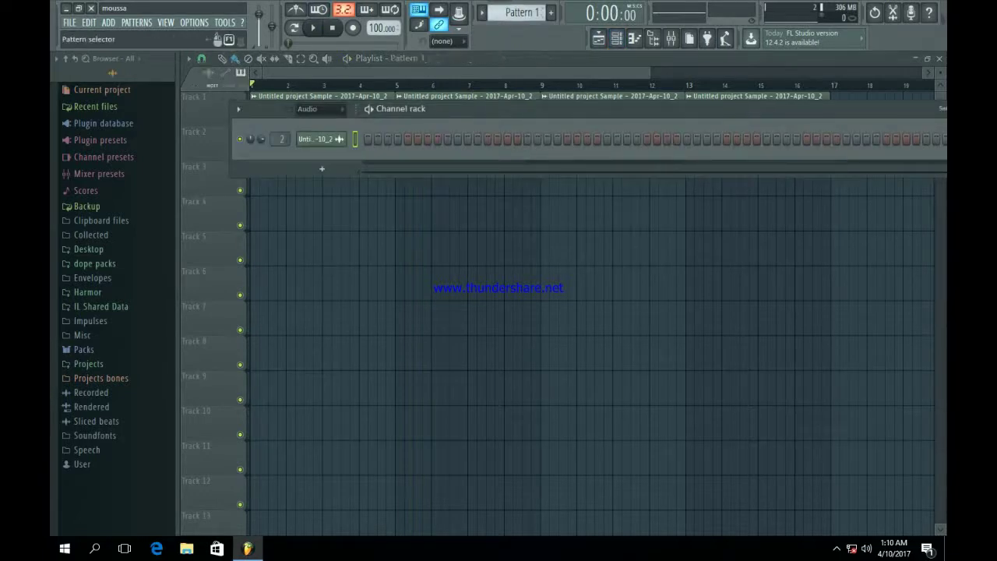
scroll(519, 11, "down", 1)
scroll(519, 11, "up", 1)
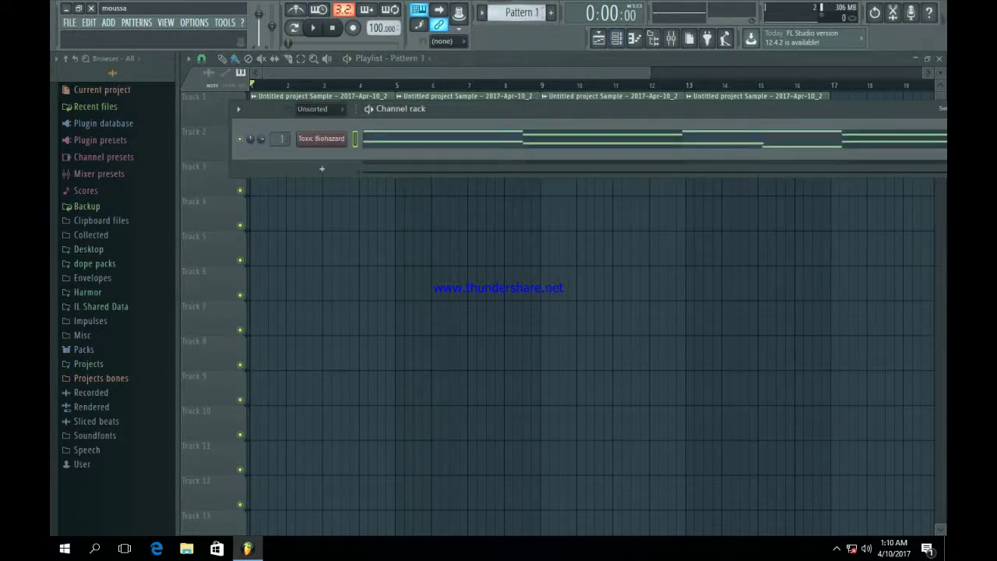
Switch to Pattern 2, show all channel groups and add a second Toxic Biohazard channel.
scroll(519, 11, "down", 1)
left_click(315, 108)
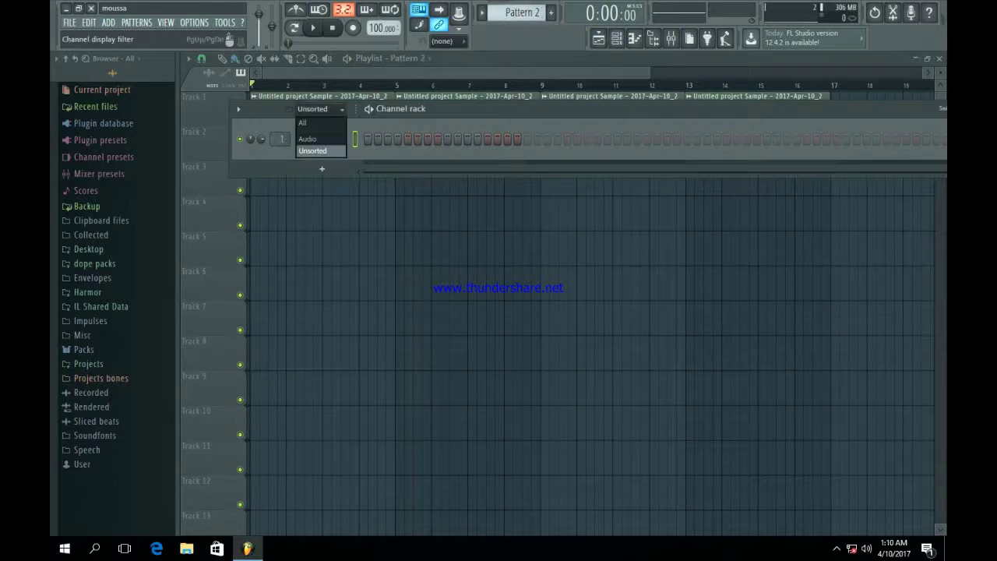
left_click(305, 122)
left_click(322, 187)
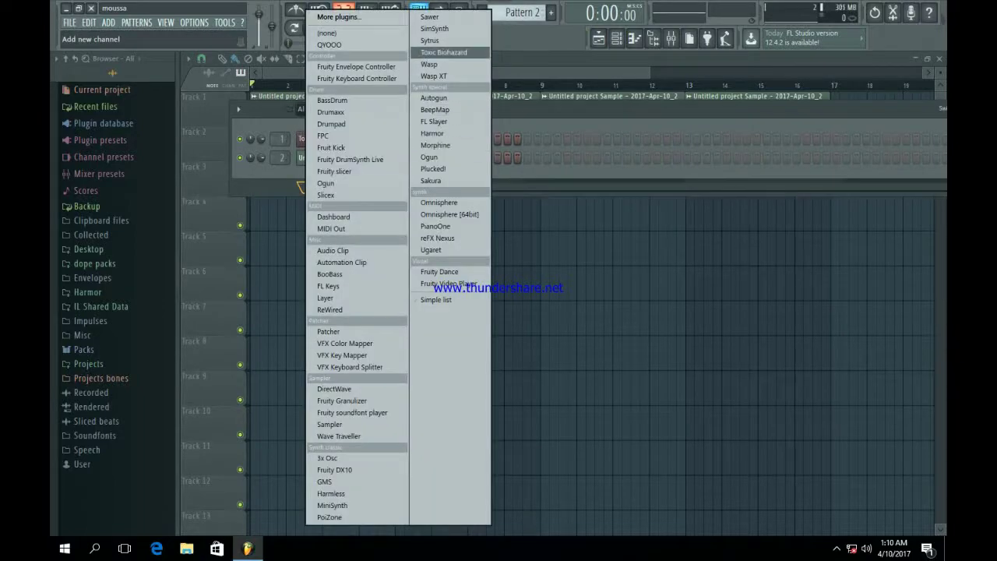
left_click(444, 52)
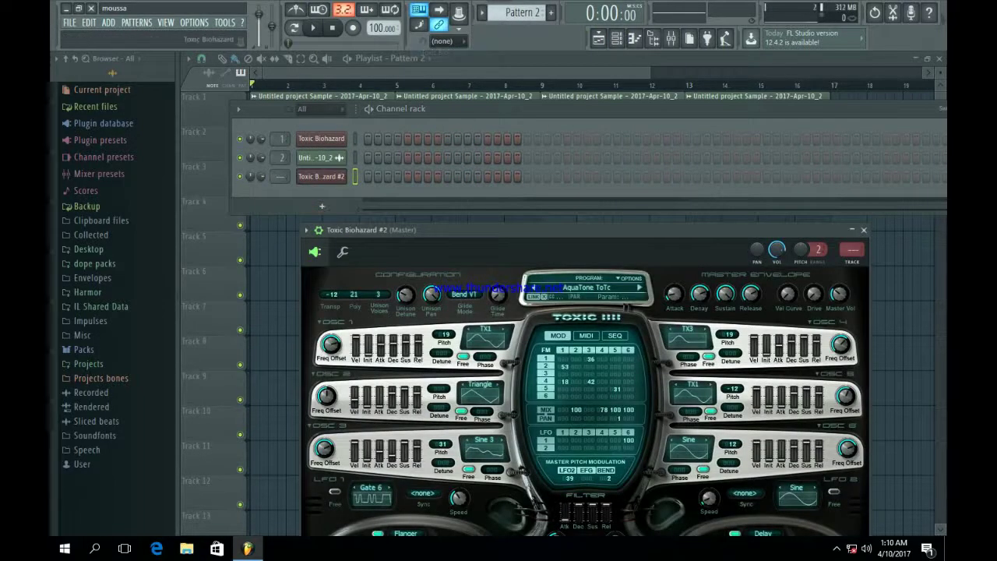
left_click_drag(467, 230, 459, 126)
Audition PercPiano from the Keyboards preset bank and load Plastic Keys ToTc.
left_click(578, 183)
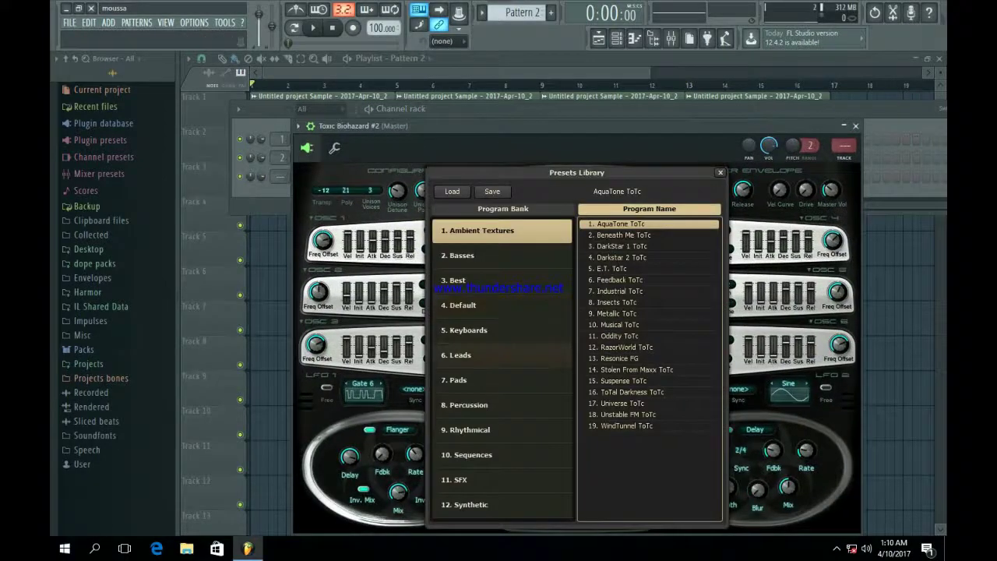
left_click(467, 330)
scroll(615, 437, "down", 3)
left_click(615, 437)
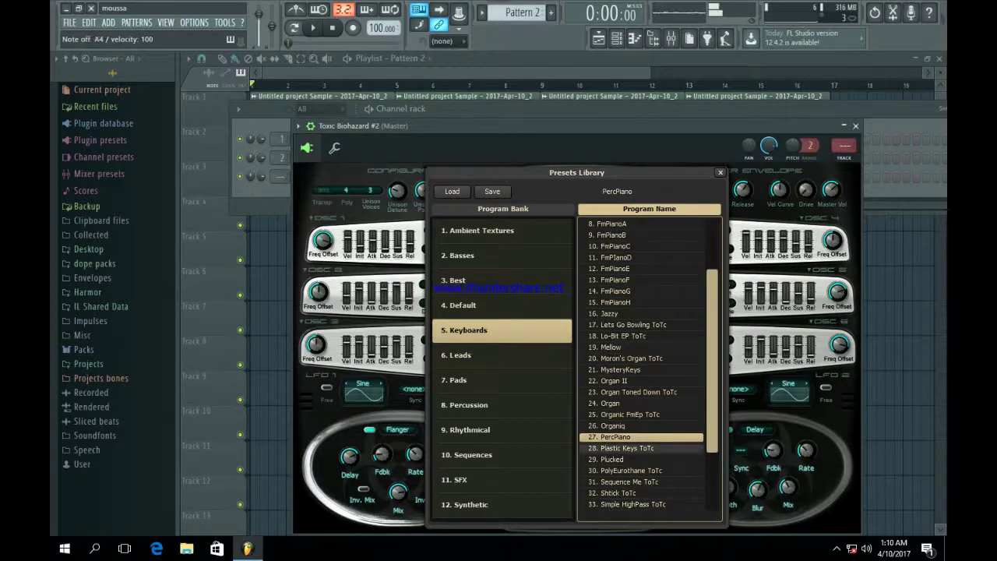
double_click(615, 447)
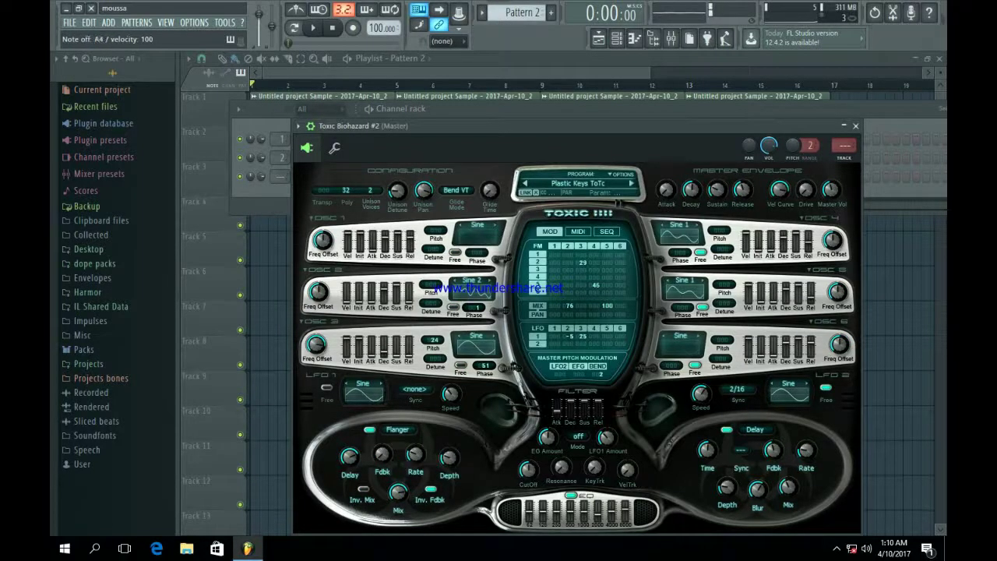
Audition the Keyboards presets from PolyEurothane ToTc down to Vinyl Organ ToTc.
left_click(577, 183)
left_click(631, 471)
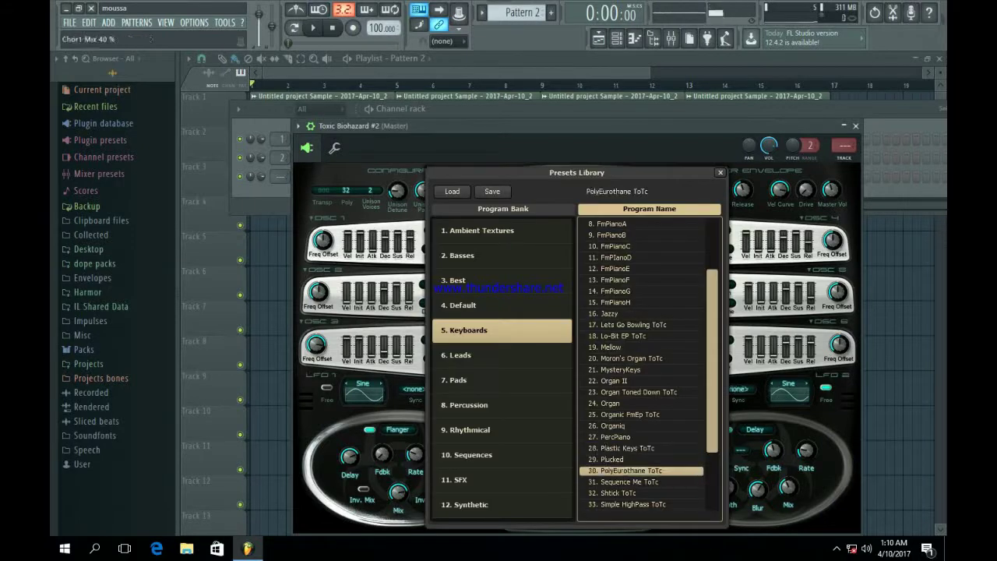
key("Down")
key("Down")
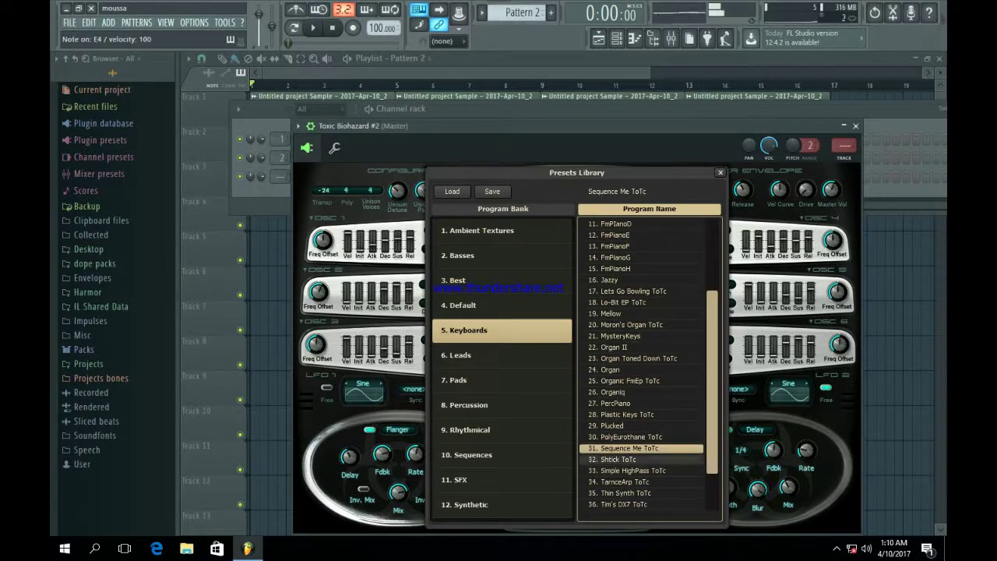
key("Down")
key("Down")
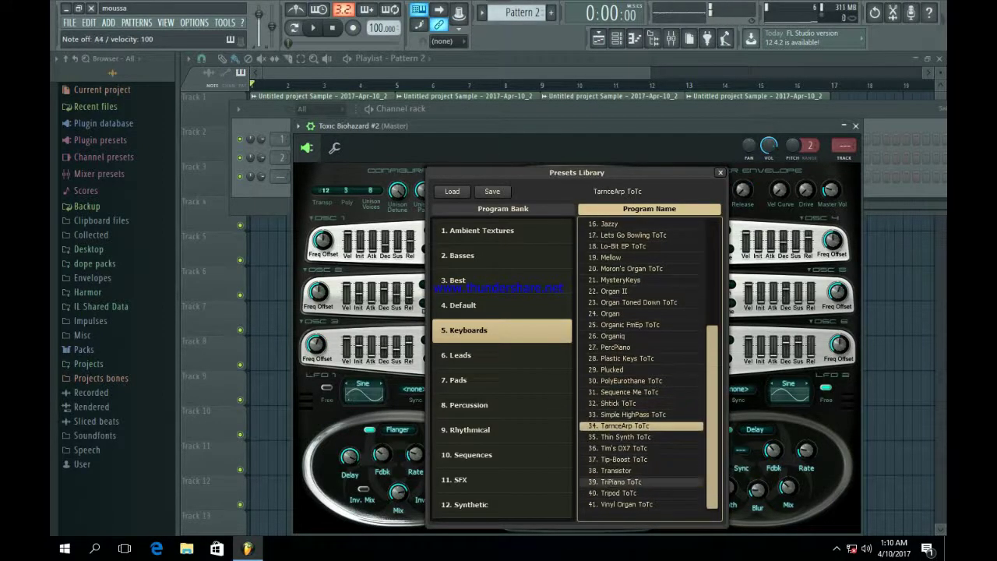
left_click(621, 481)
left_click(627, 504)
Audition presets near the start of the Keyboards bank, including Dirty Keys, Final Organ and Additive Organ ToTc.
scroll(639, 426, "up", 5)
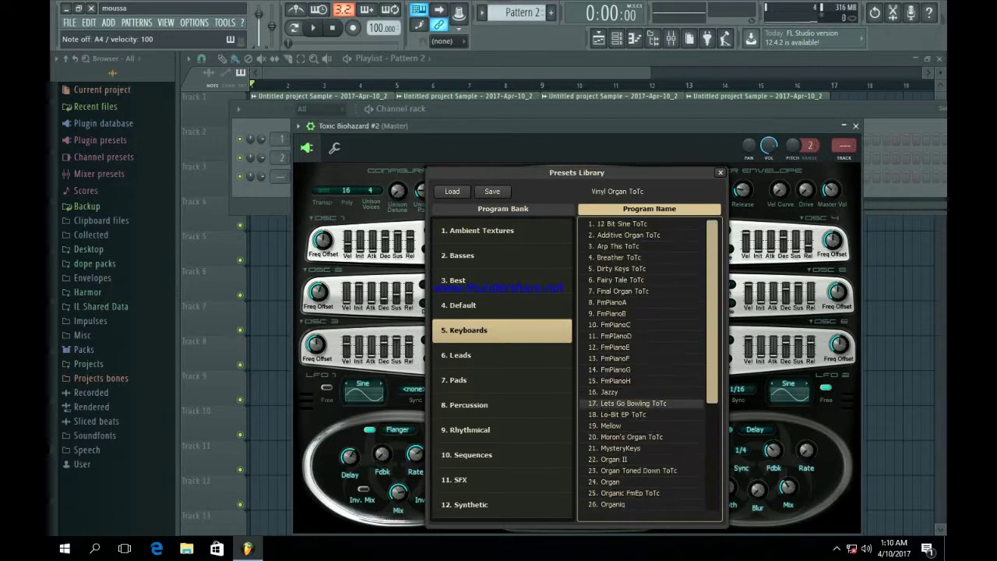
left_click(620, 268)
key("Down")
key("Down")
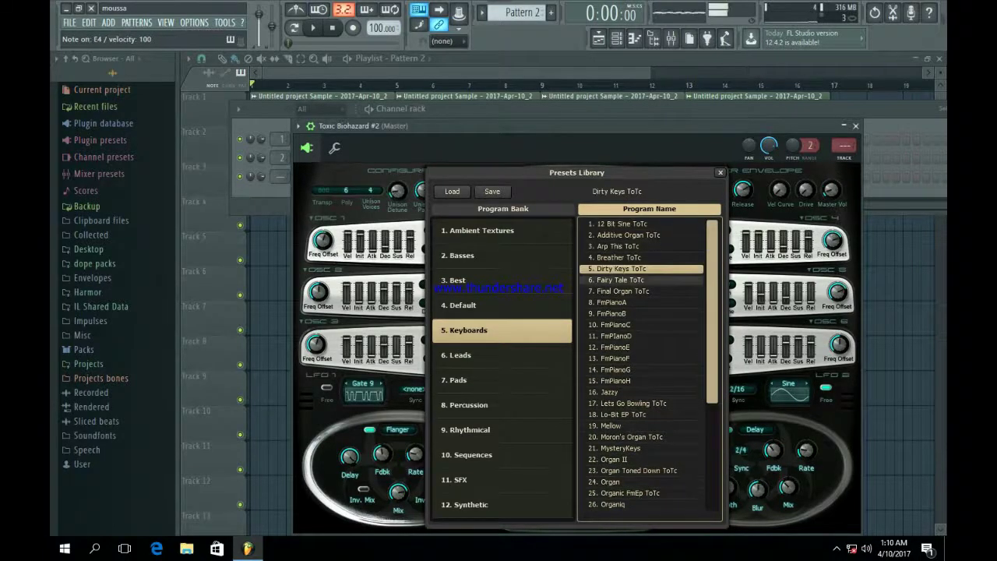
key("Up")
key("Up")
key("Up")
key("Up")
key("Up")
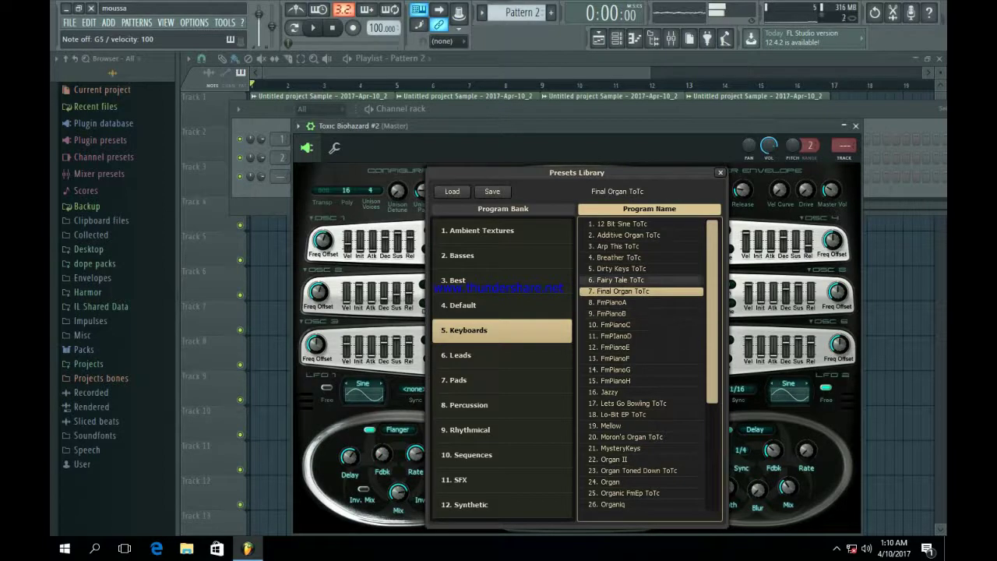
key("Escape")
Compare the FmPiano presets, load FmPianoG and close the Toxic Biohazard #2 window.
left_click(578, 183)
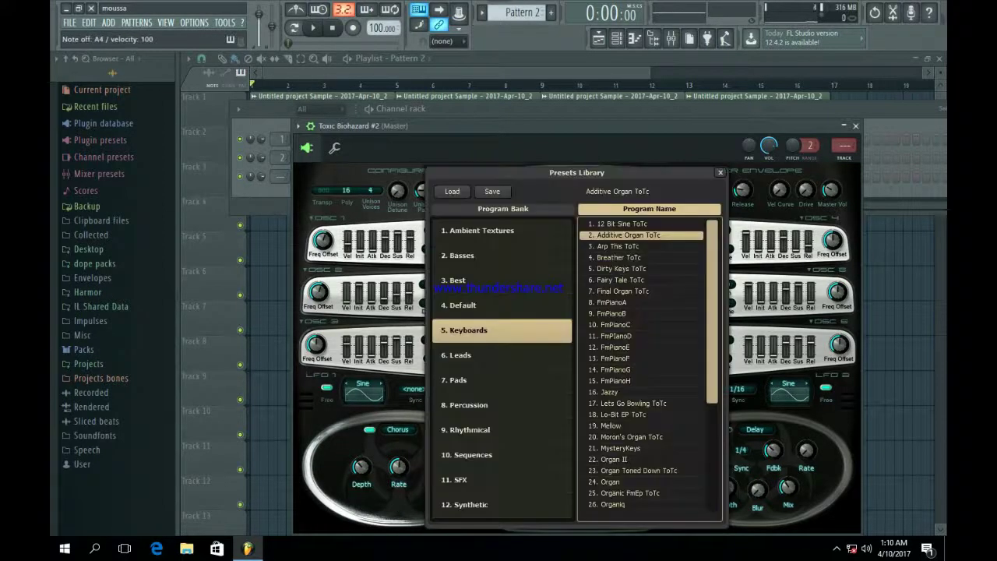
left_click(615, 324)
left_click(615, 370)
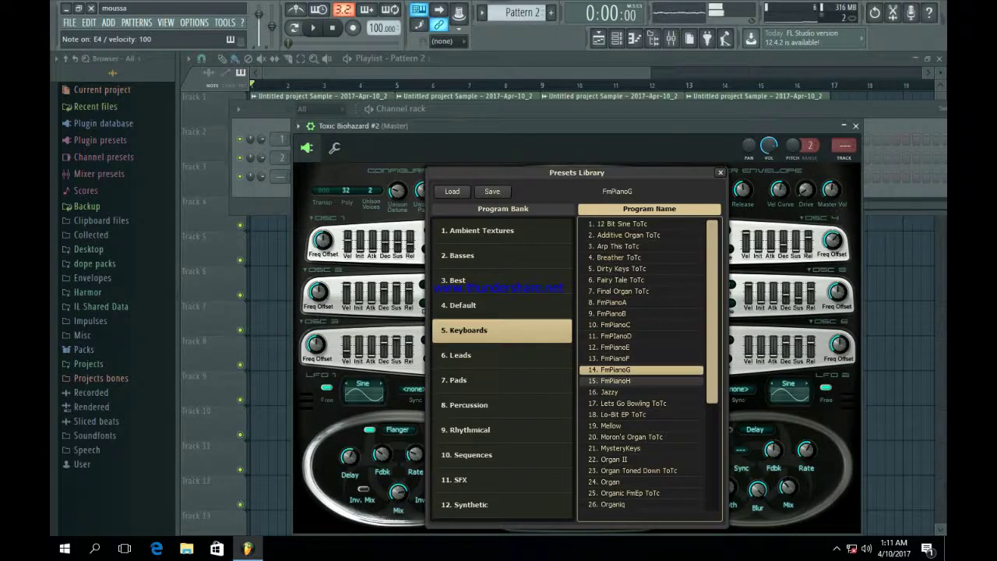
key("Up")
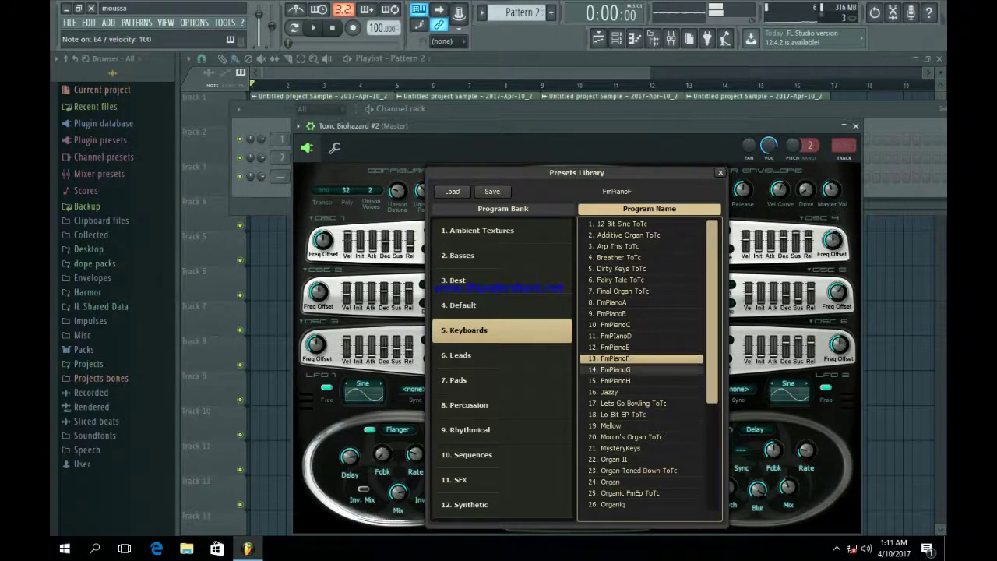
key("Down")
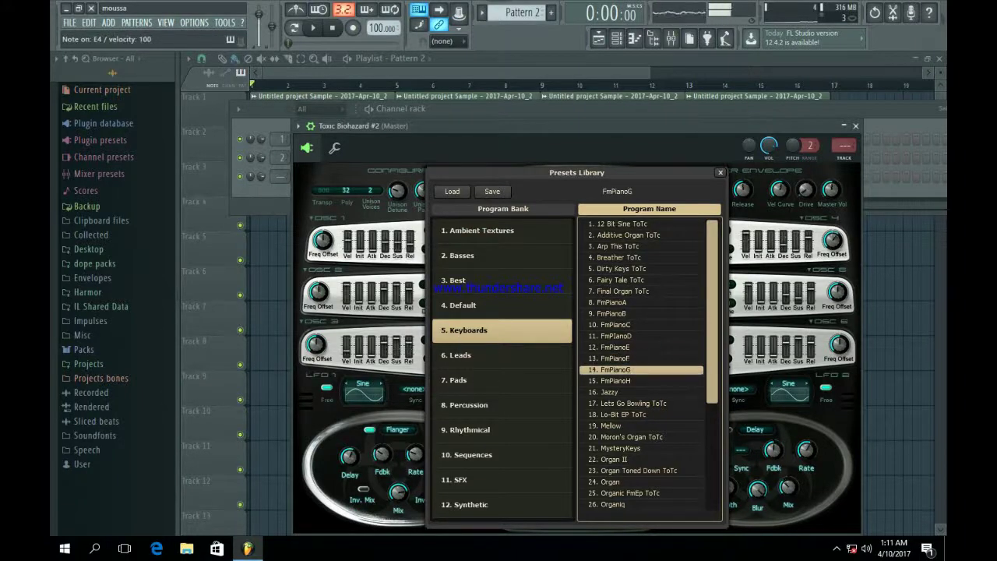
key("Return")
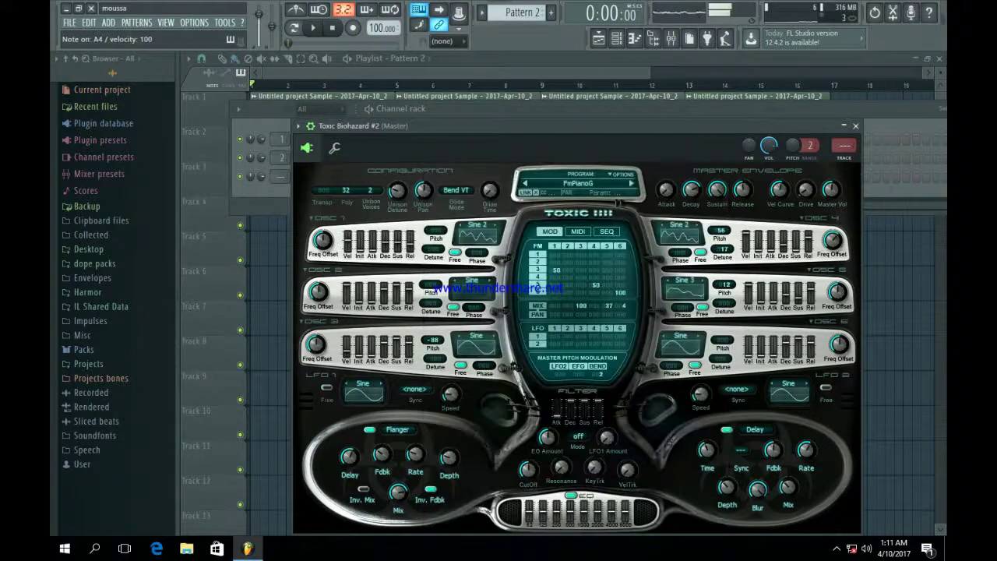
left_click(855, 126)
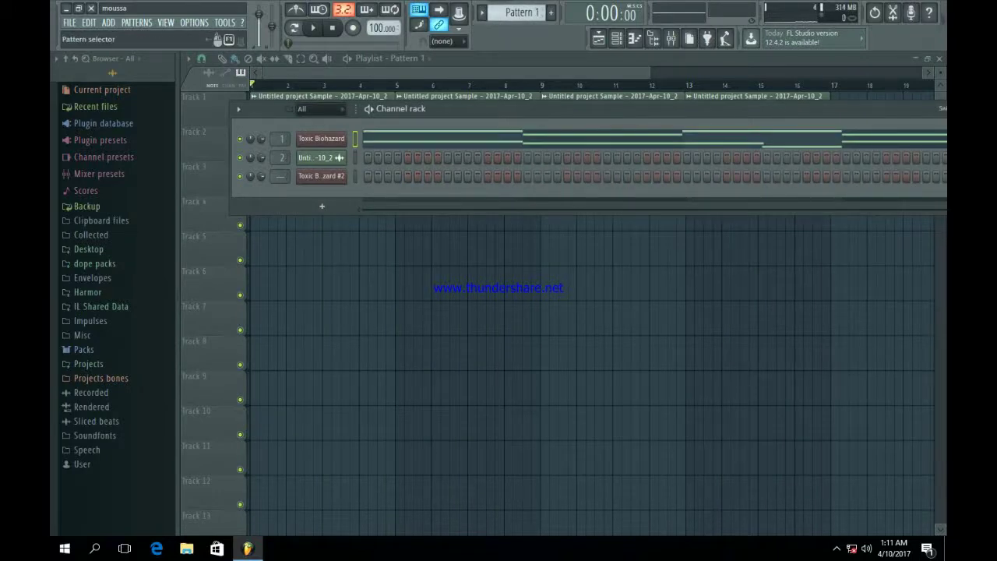
Copy Pattern 1's organ notes into Toxic Biohazard #2 in Pattern 2, play them and show them in the piano roll.
scroll(519, 13, "down", 1)
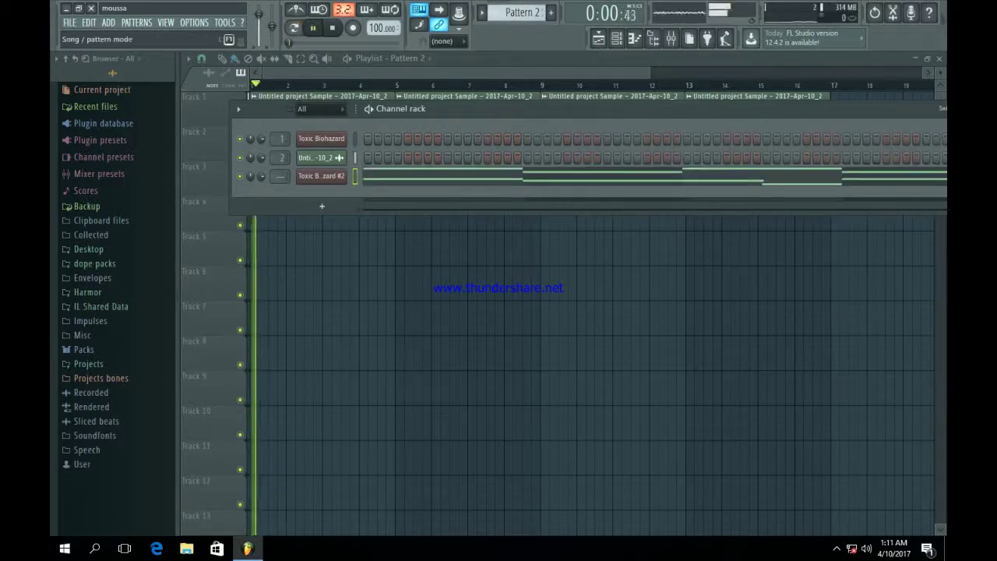
key("space")
key("F7")
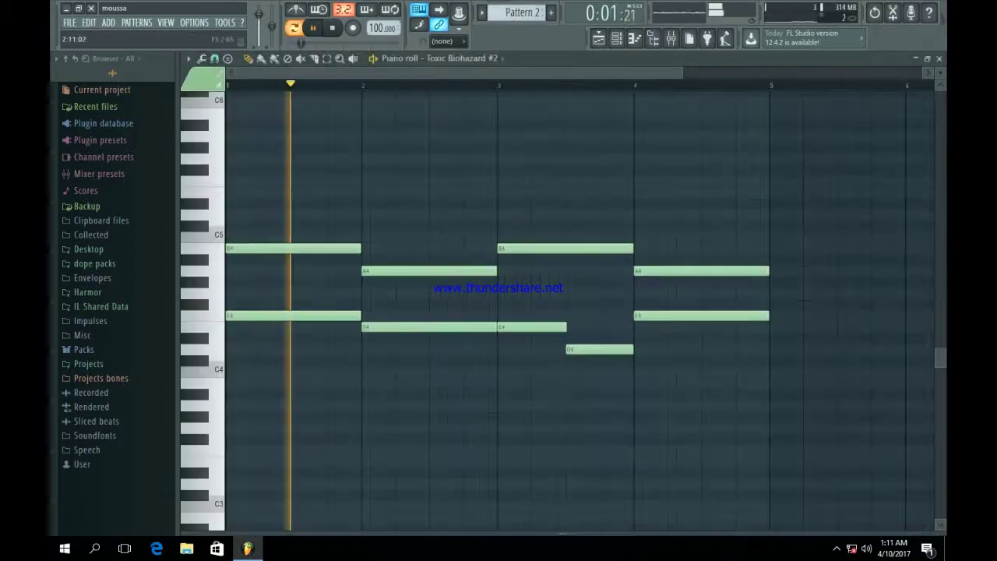
key("space")
Add half-bar melody notes E5 and D5 above the chord in bar 1, checking them in playback.
left_click(236, 293)
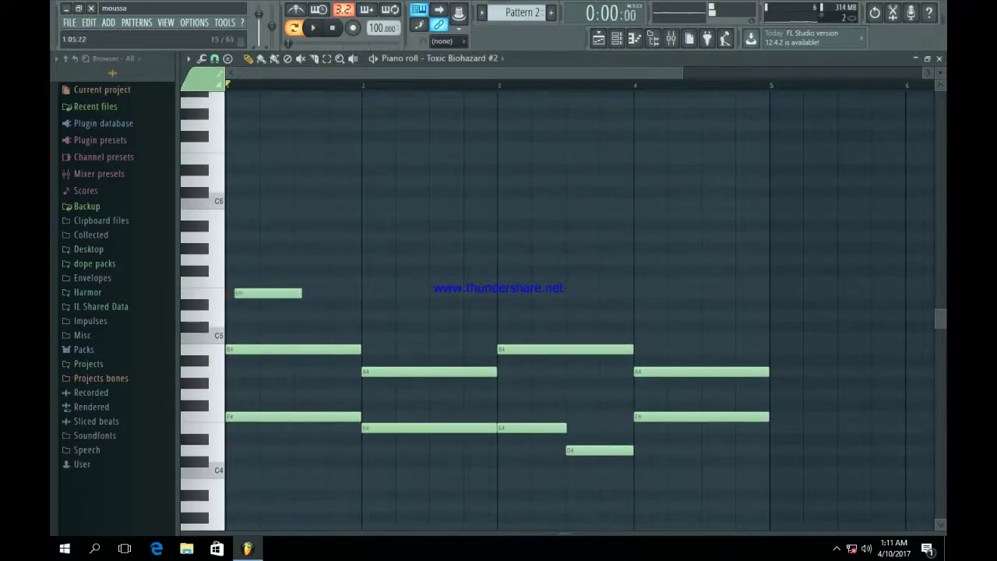
key("space")
left_click(296, 316)
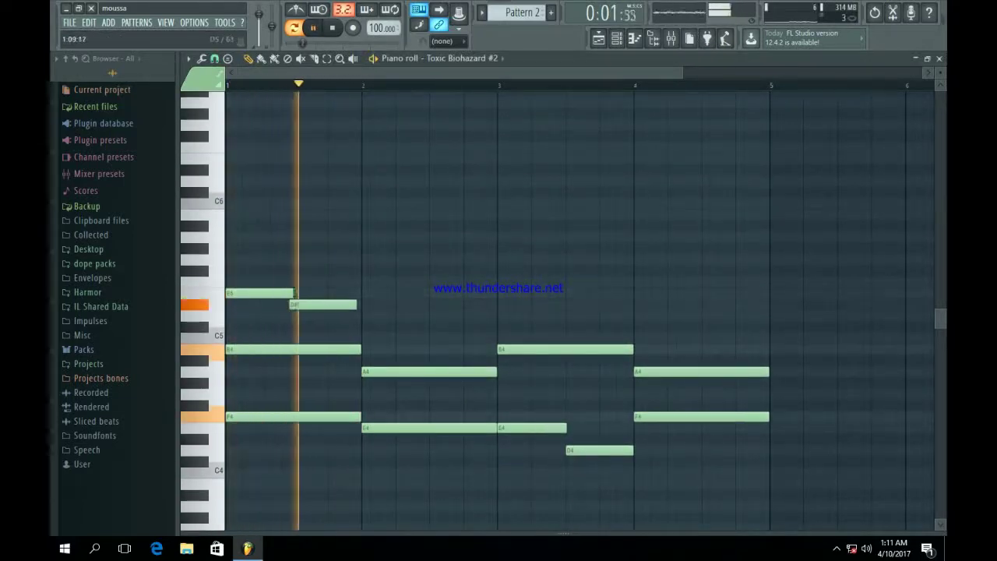
key("space")
key("space")
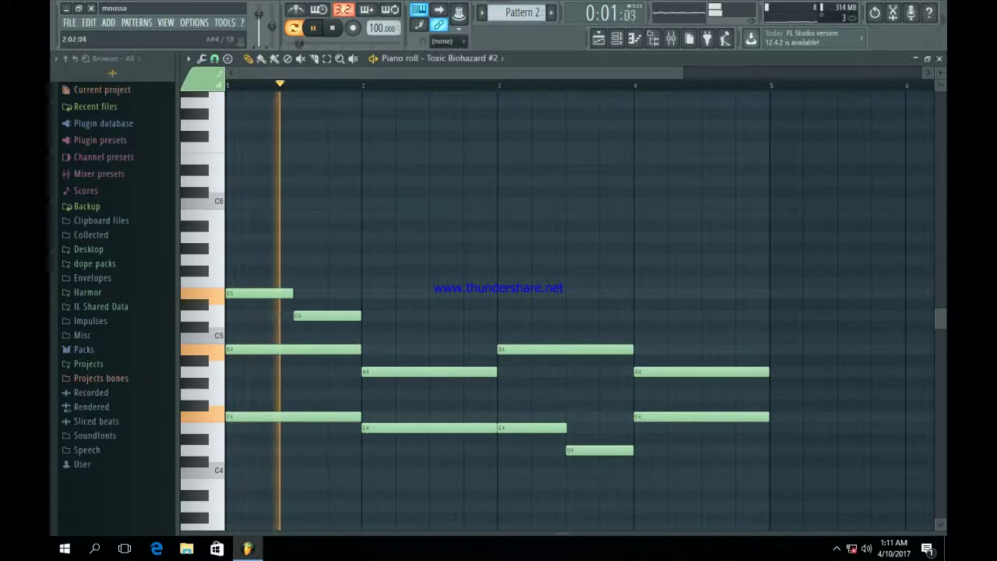
Add a C5 note at the start of bar 2 and lengthen it to a full bar.
left_click(366, 338)
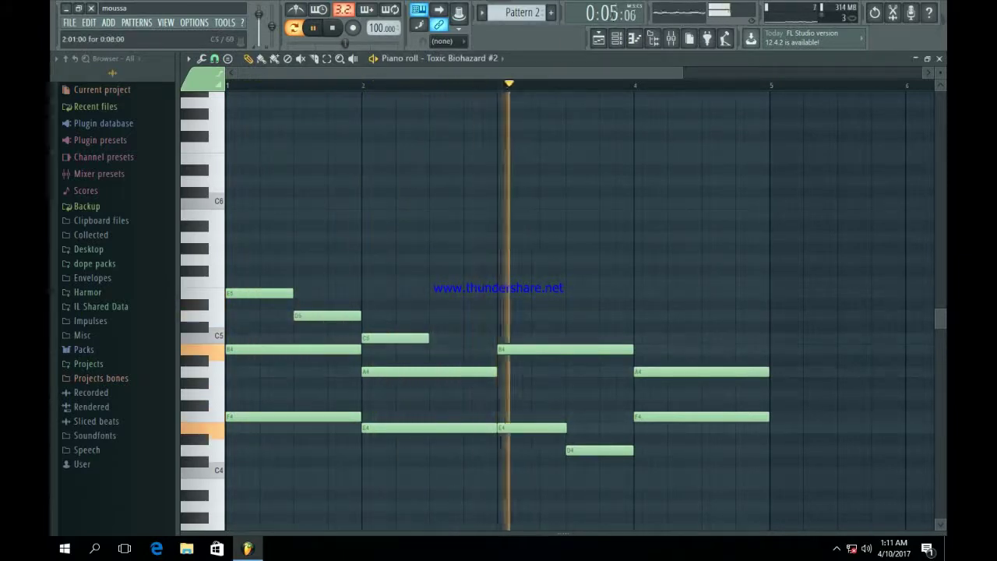
key("space")
left_click_drag(427, 337, 489, 337)
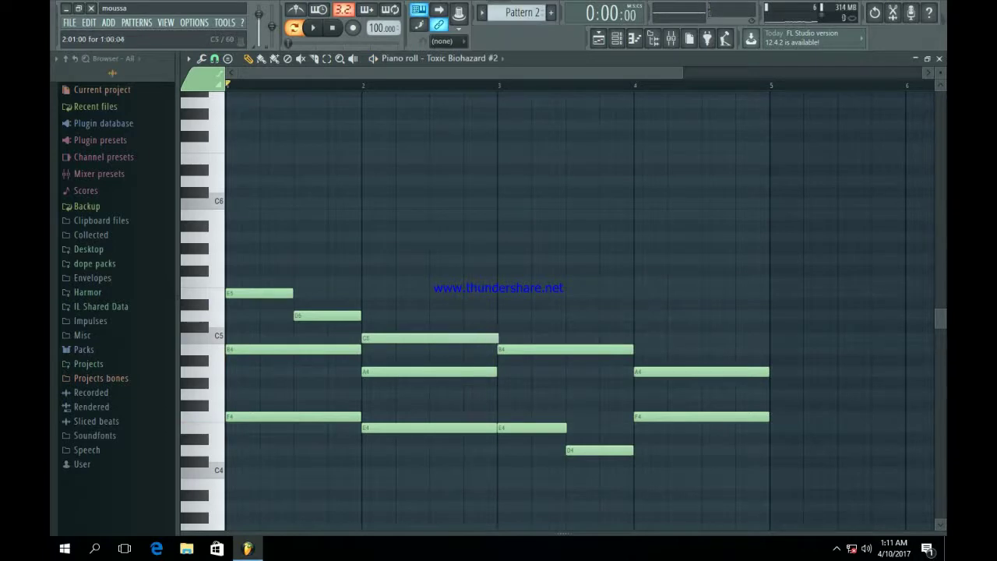
Add half-bar notes D5 and C5 in bar 3 and a full-bar B4 in bar 4, and play the pattern.
left_click(505, 315)
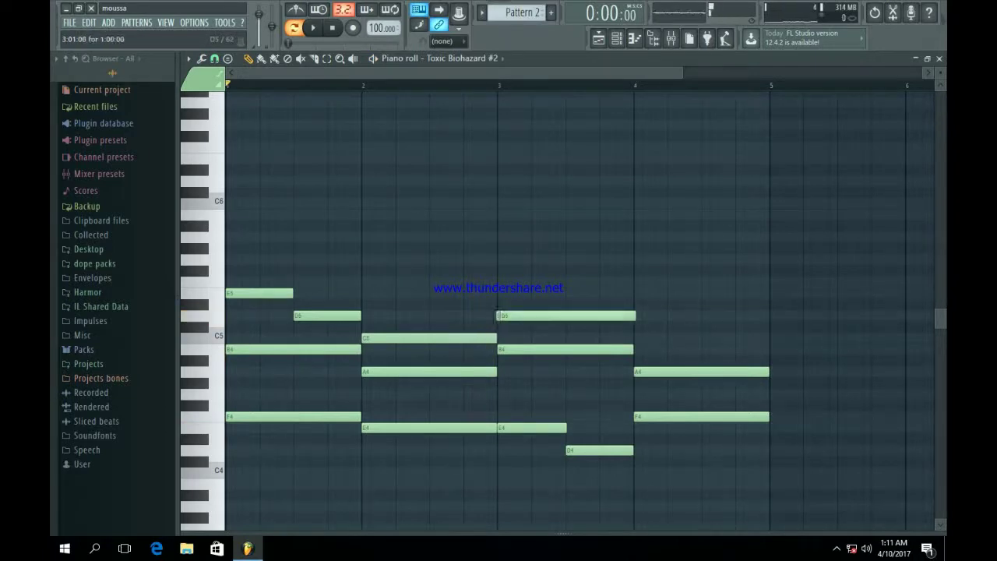
right_click(505, 314)
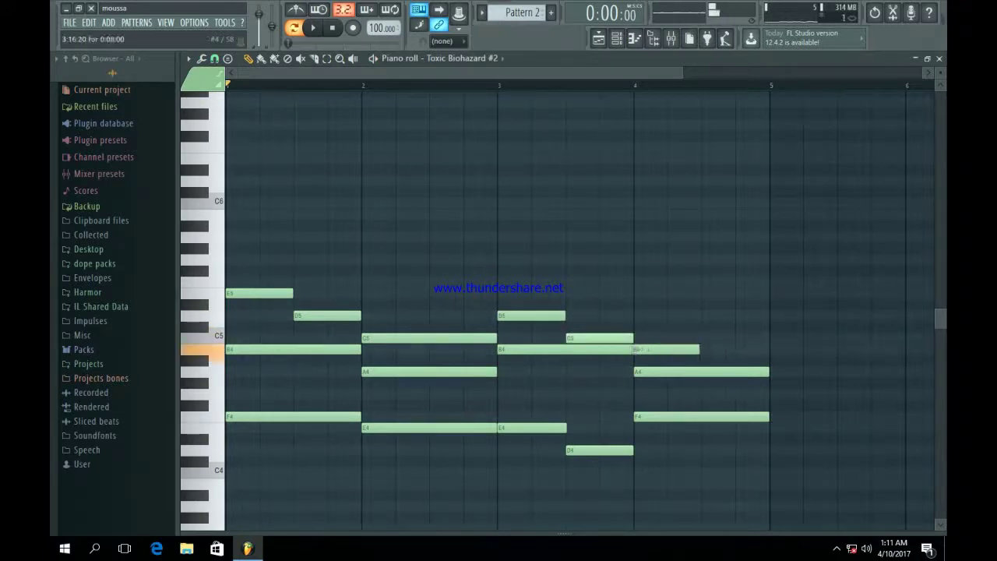
key("space")
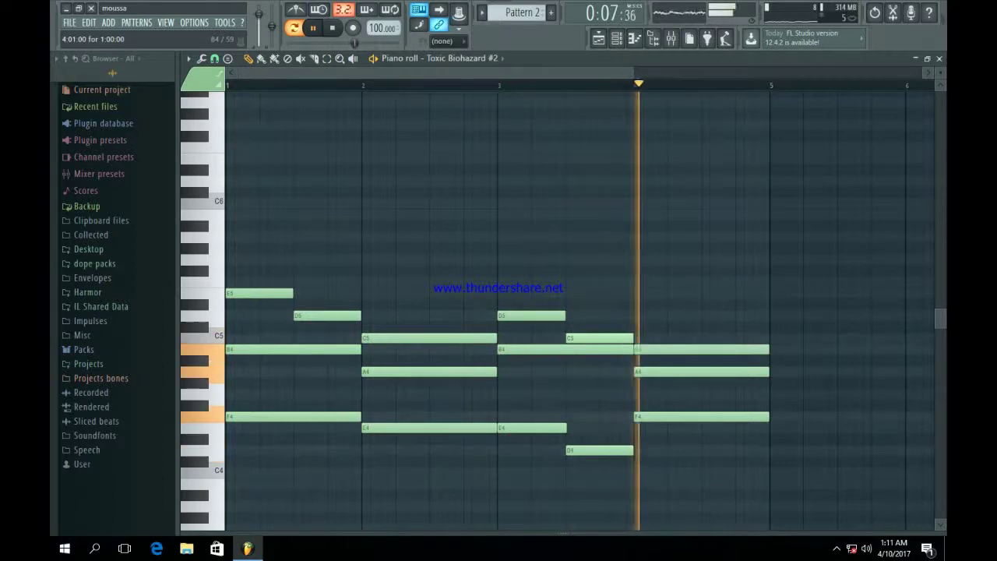
key("space")
Route the Toxic Biohazard #2 channel to mixer track 3 and start playback with the mixer shown.
key("F6")
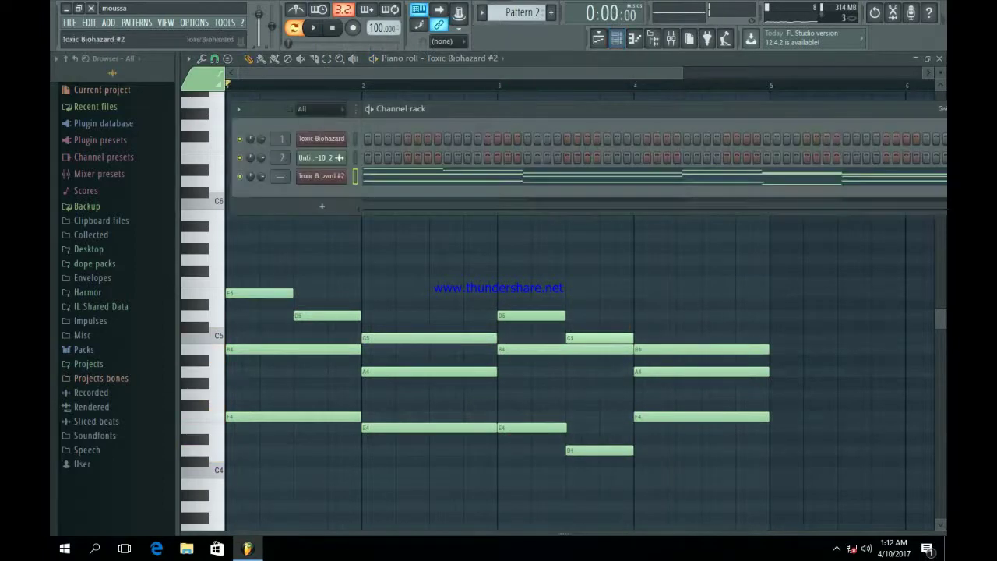
left_click(335, 138)
key("F9")
key("space")
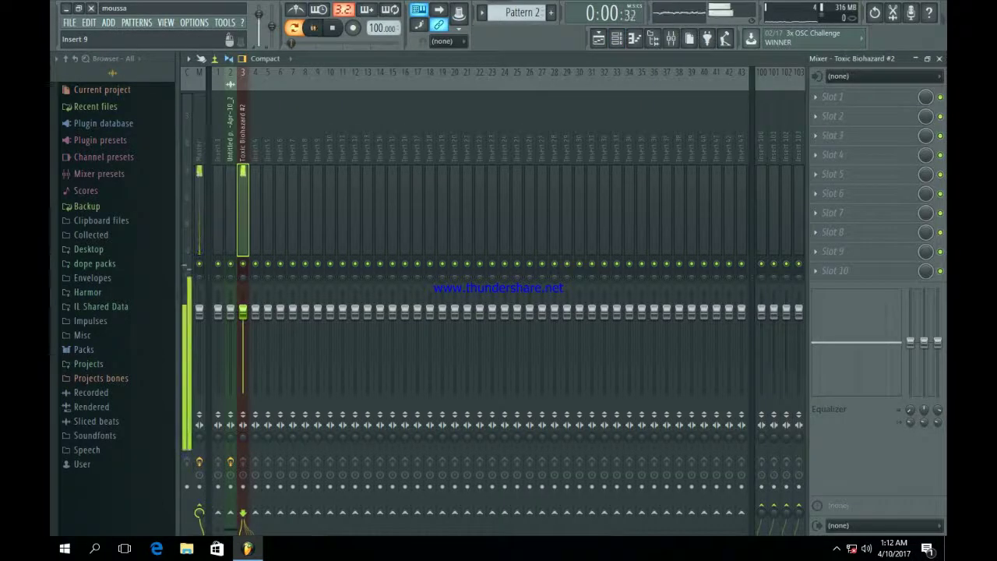
Load Fruity Reeverb 2 in mixer track 3's first slot, set its wet level to 69% and close it.
left_click(832, 96)
left_click(783, 149)
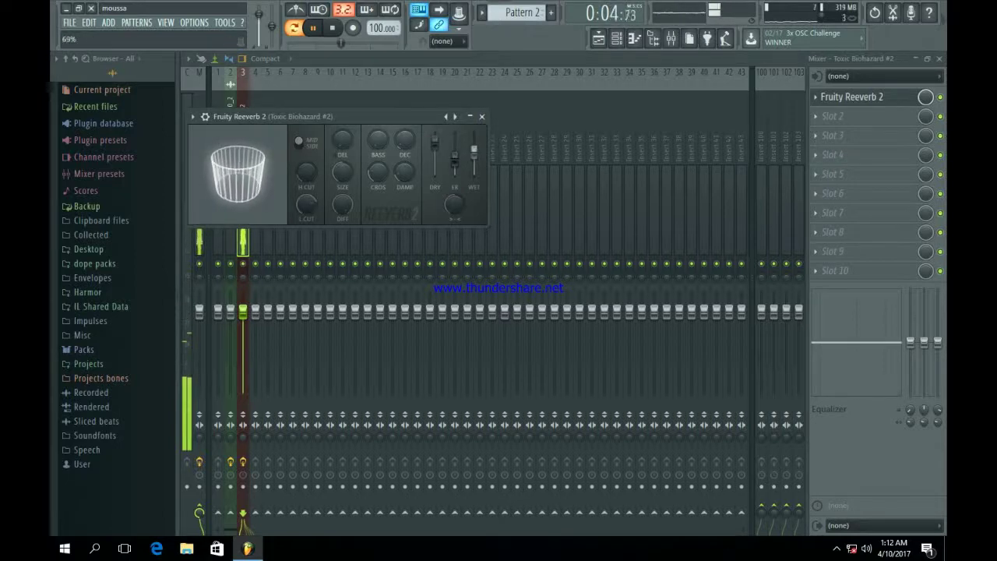
left_click(481, 116)
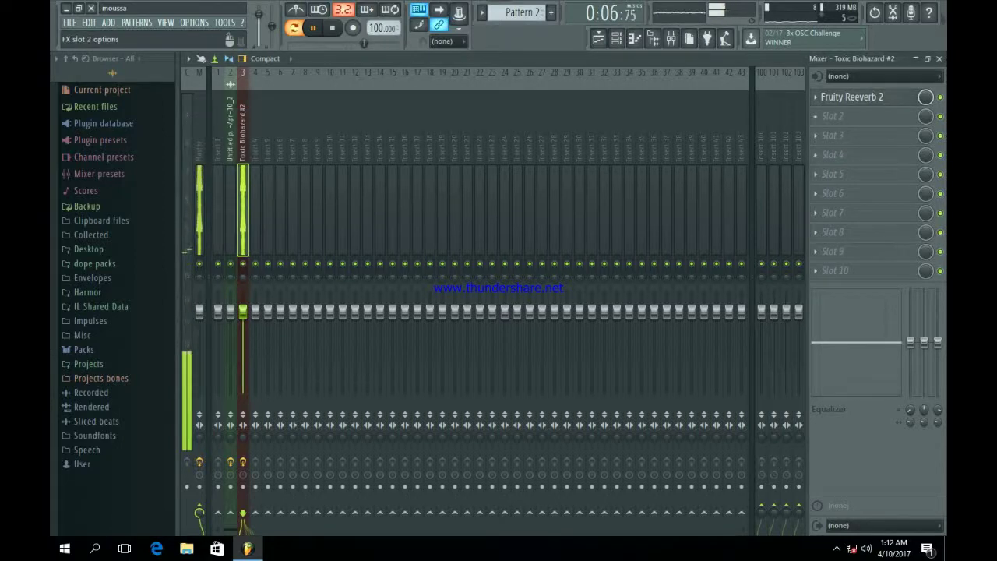
Load Fruity Parametric EQ 2 in slot 2, give band 1 a steep order and pull it fully down at about 393 Hz.
left_click(832, 116)
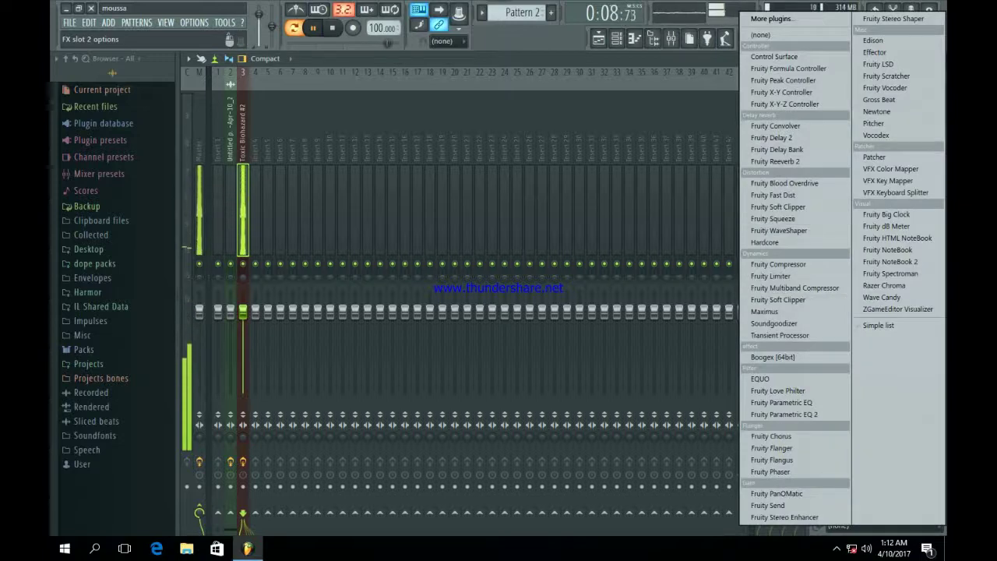
left_click(783, 413)
right_click(262, 234)
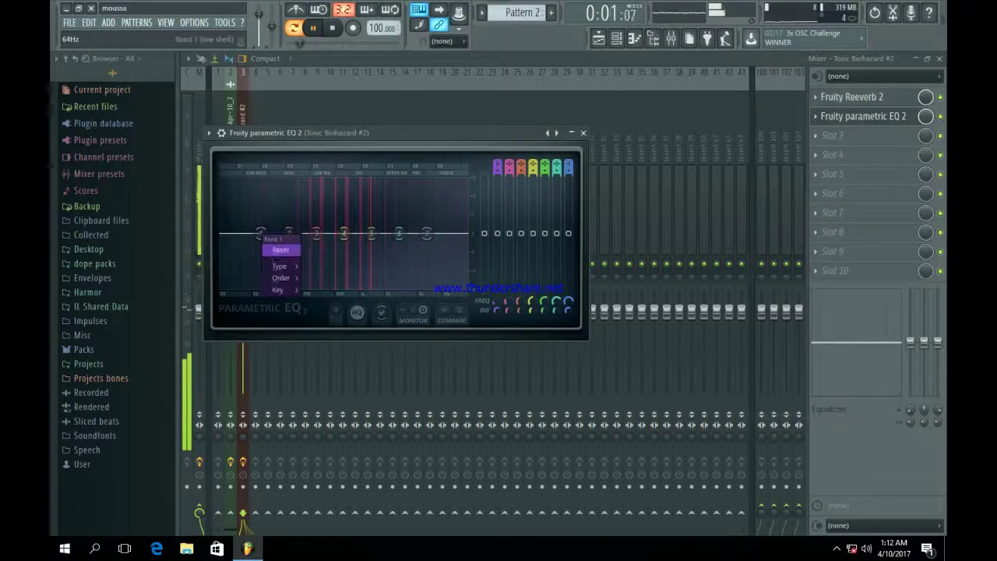
mouse_move(281, 277)
left_click(320, 313)
left_click_drag(261, 233, 313, 282)
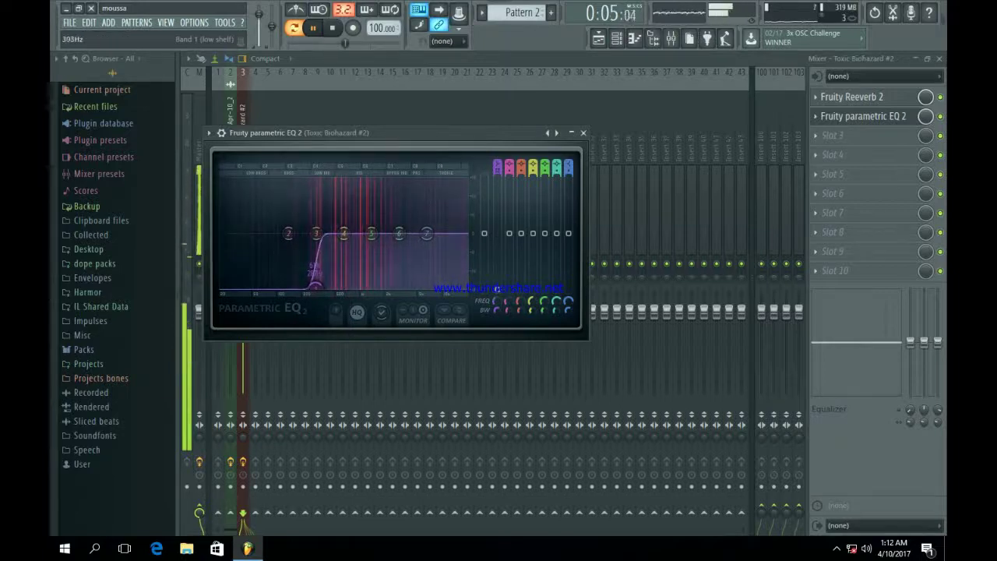
Slightly boost bands 5, 6 and 7 in the Toxic Biohazard #2 equalizer and close it.
left_click_drag(426, 233, 375, 225)
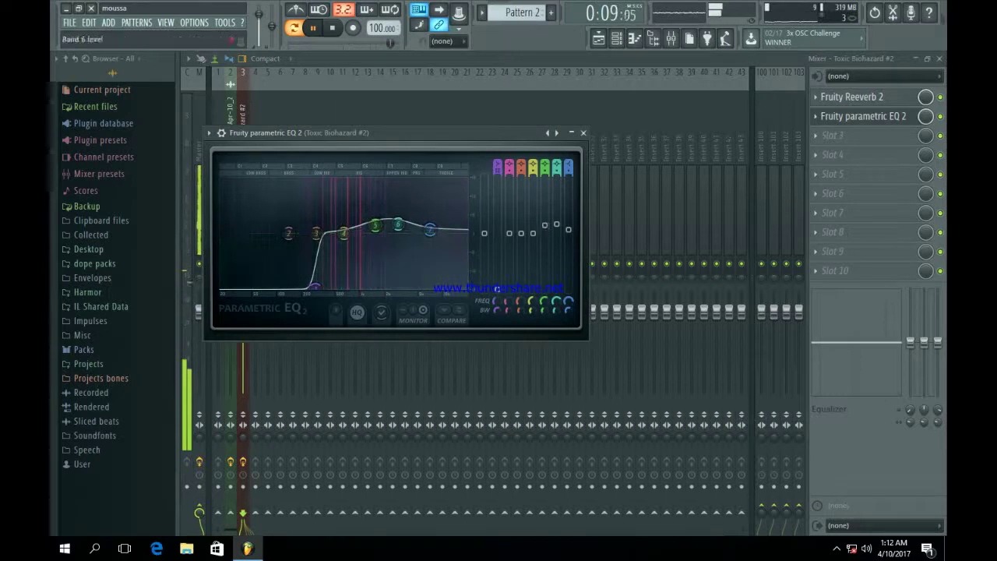
left_click(583, 132)
Place Pattern 2 on playlist Track 2 at bar 5, duplicate it twice to fill up to bar 17, and play the song.
left_click(598, 38)
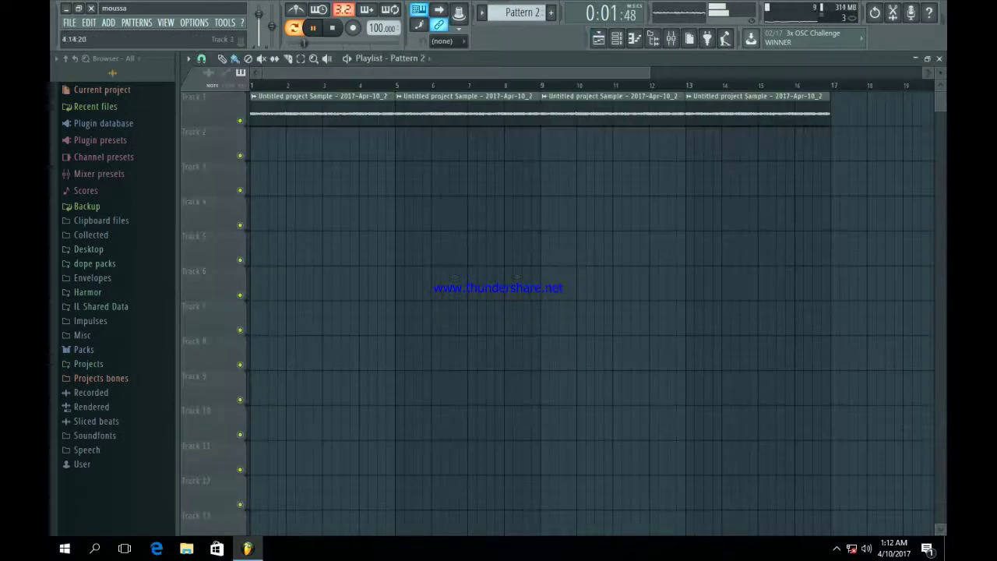
left_click(399, 137)
double_click(436, 137)
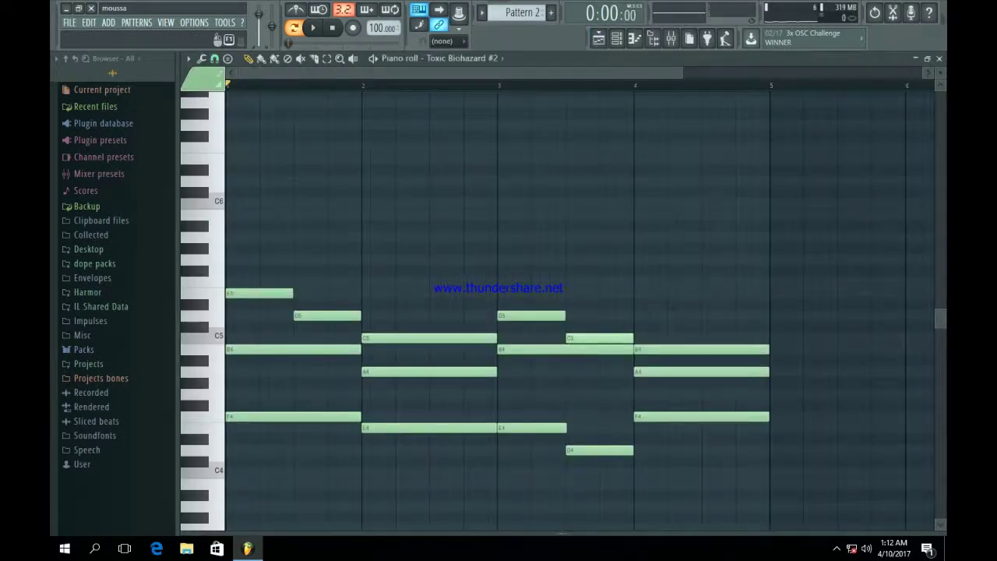
left_click(598, 39)
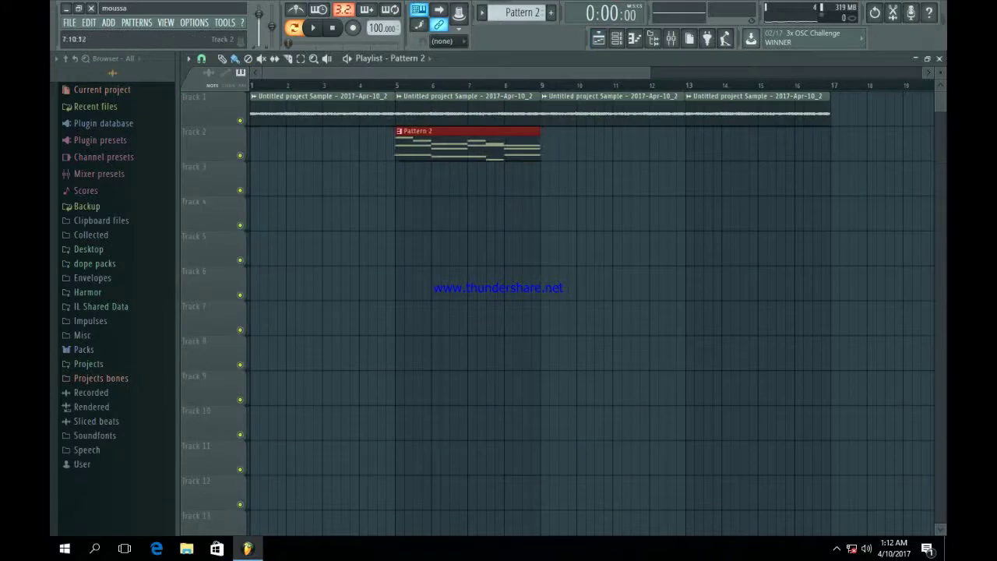
key("ctrl+b")
key("ctrl+b")
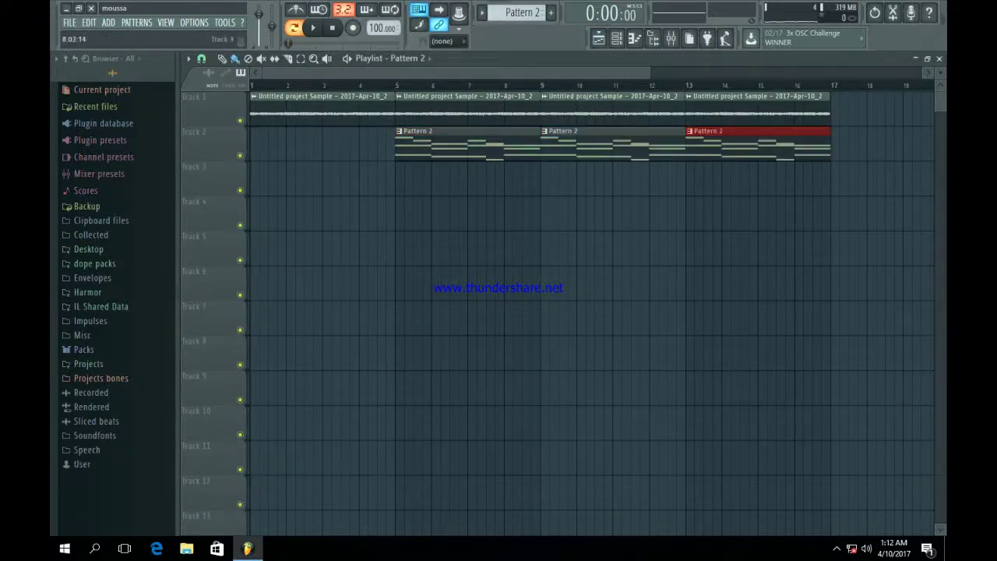
key("space")
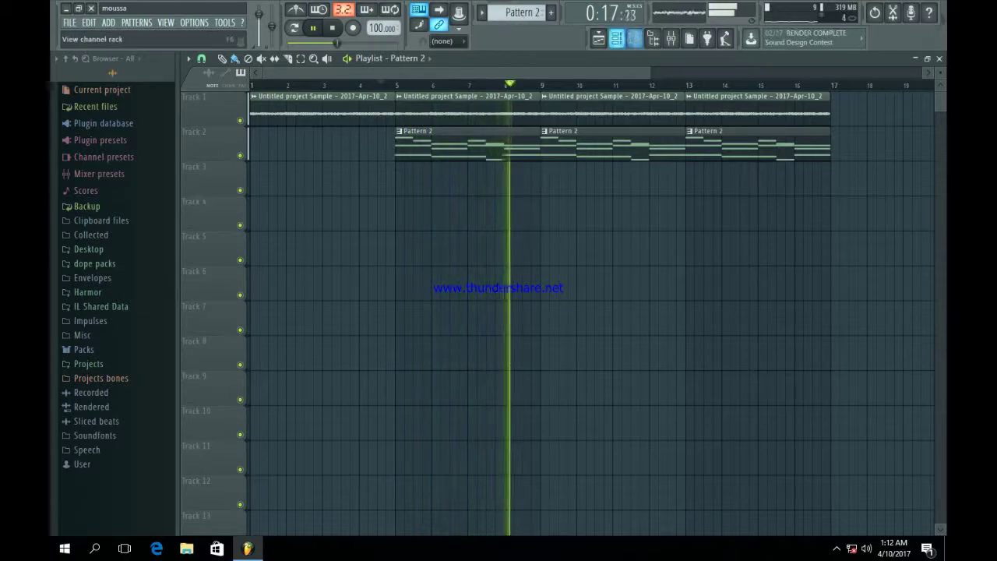
key("space")
Add a 3x Osc channel with Pattern 3 selected, set every oscillator's coarse pitch to 0 and audition notes.
key("F6")
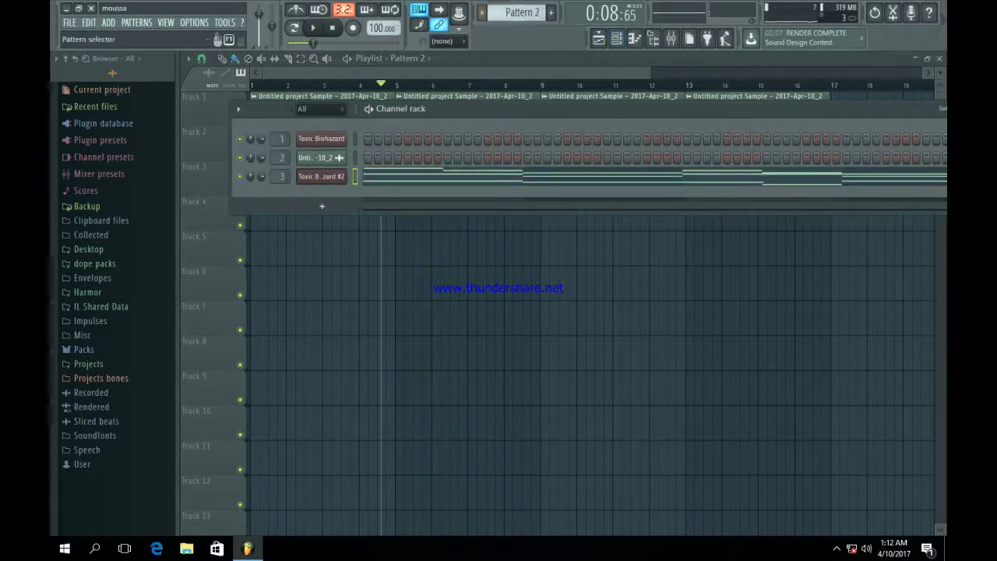
scroll(514, 11, "down", 1)
left_click(321, 205)
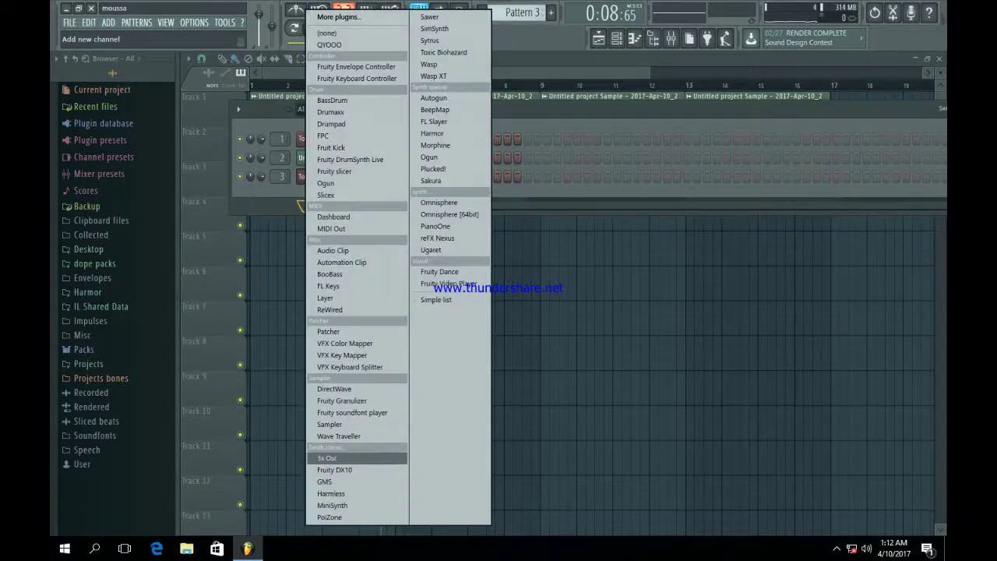
left_click(331, 457)
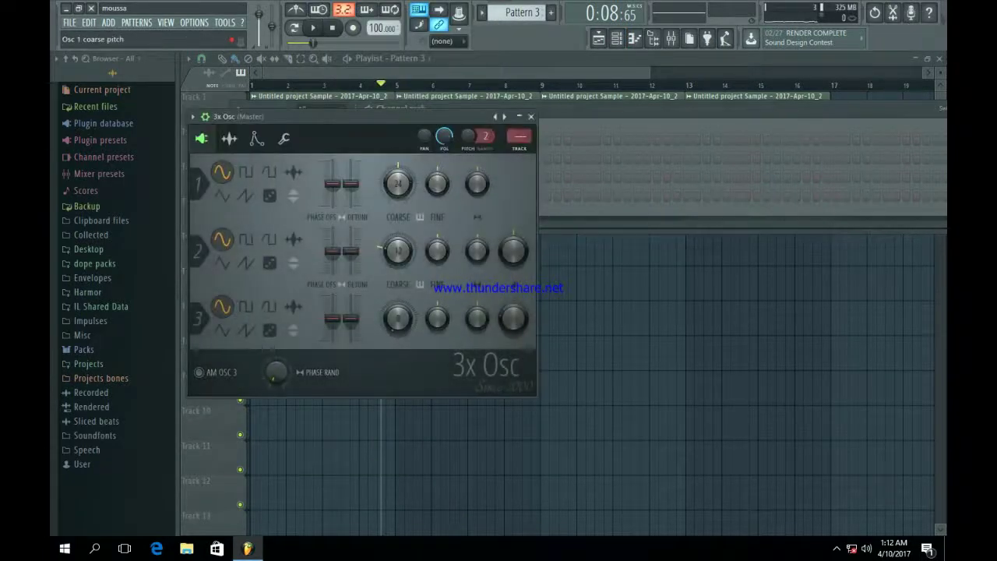
key("n")
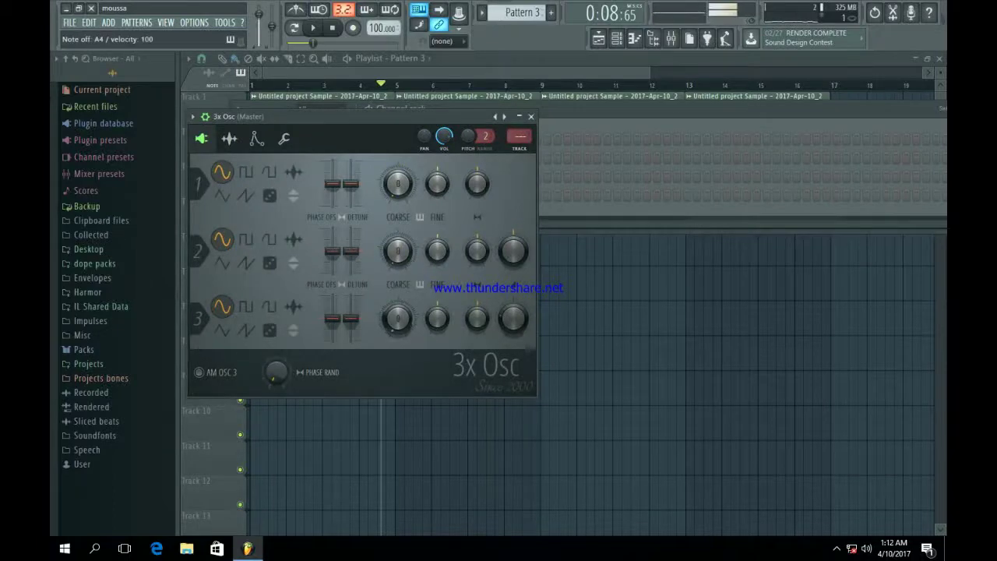
key("c")
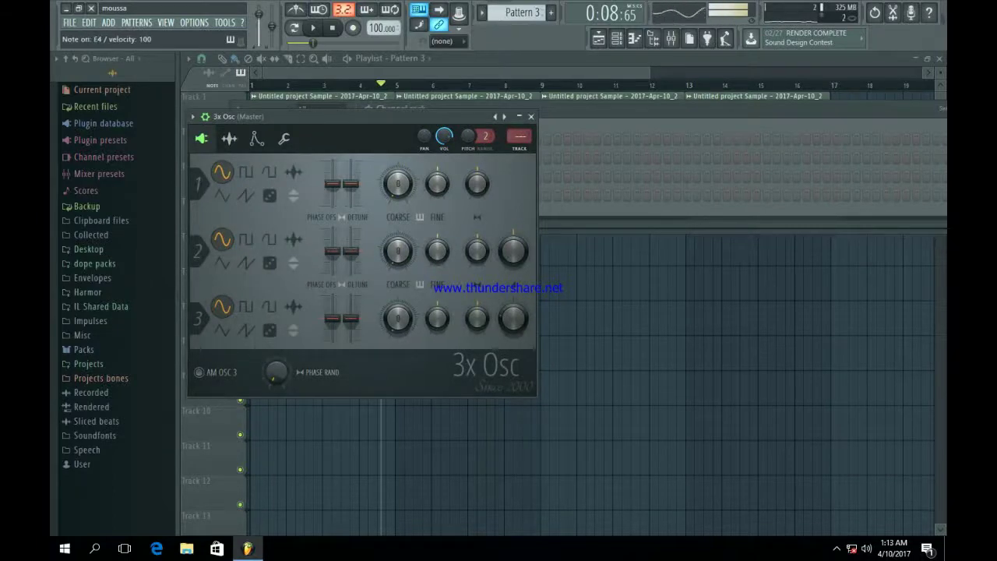
Enable the 3x Osc volume envelope with a longer hold and minimum decay, sustain and release, and close the plugin.
left_click(284, 138)
left_click(257, 138)
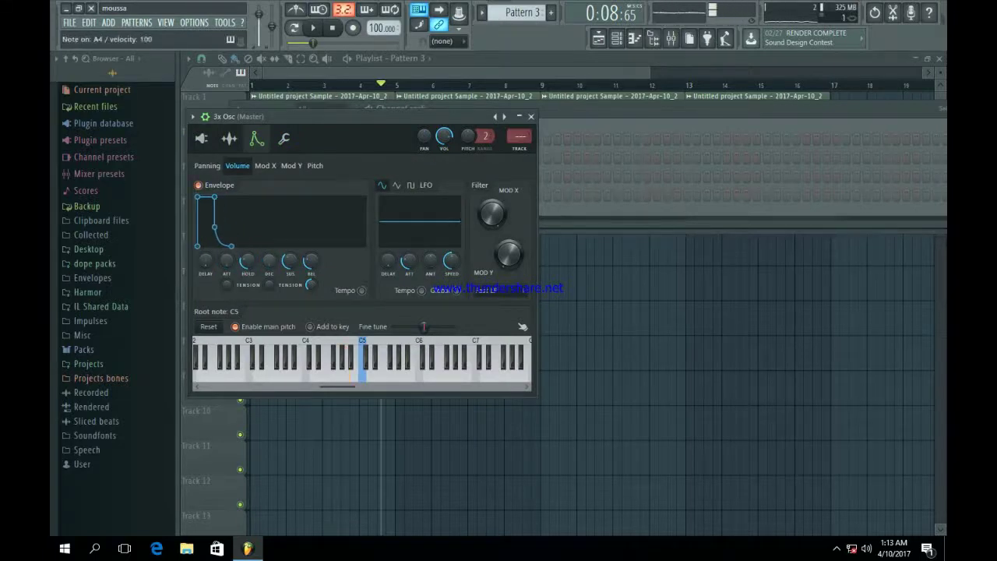
left_click_drag(290, 259, 290, 288)
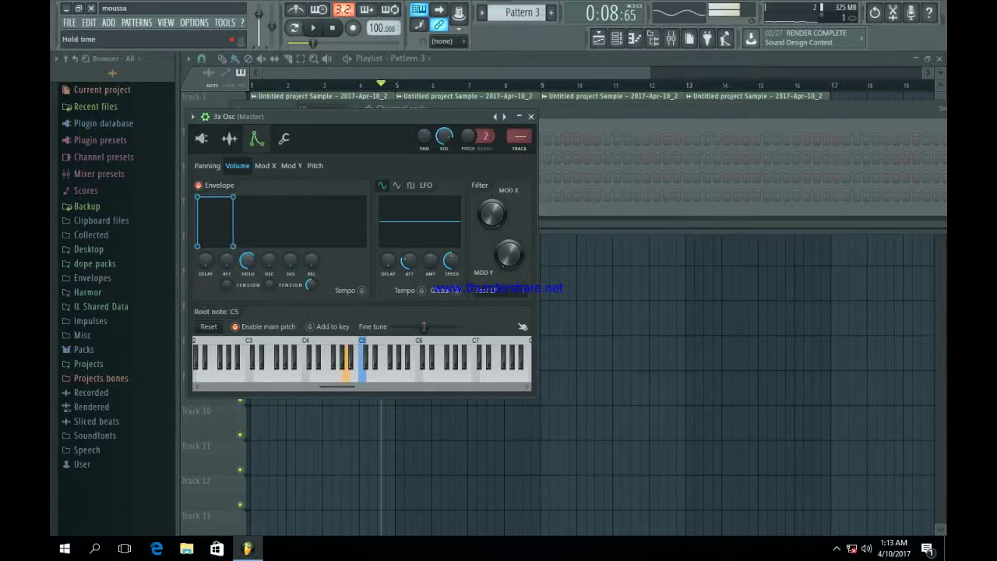
left_click(285, 138)
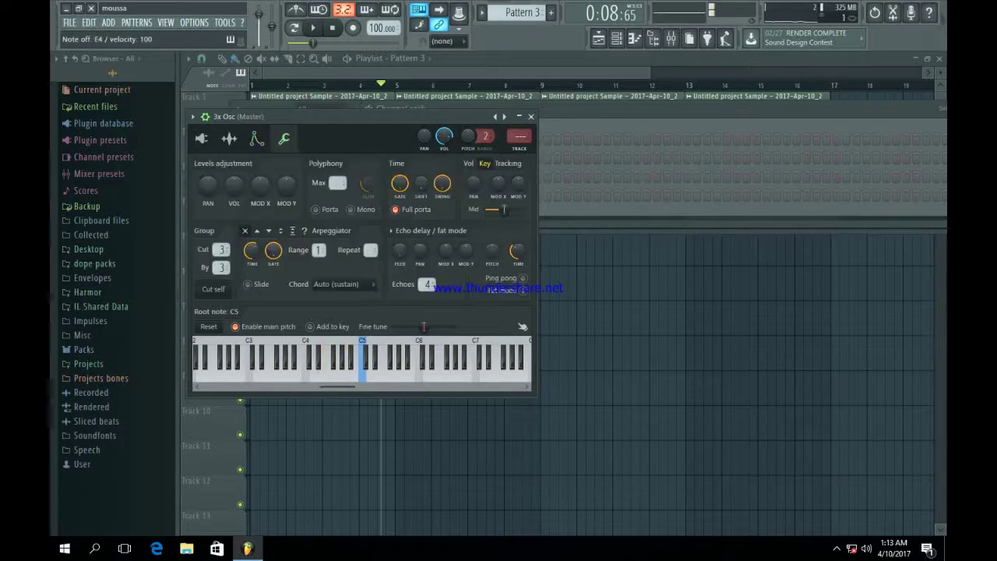
left_click(256, 138)
left_click(229, 138)
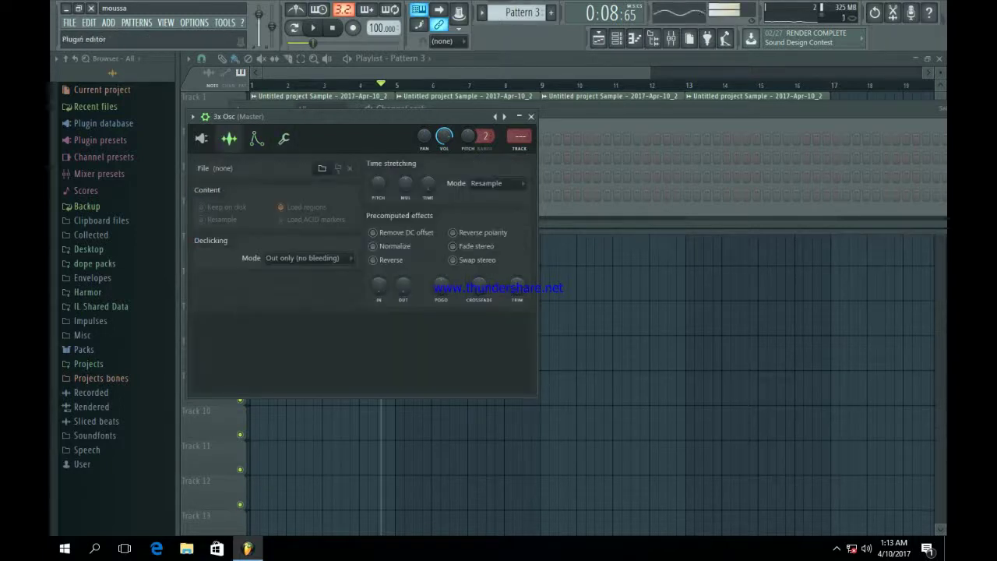
left_click(201, 138)
left_click(530, 116)
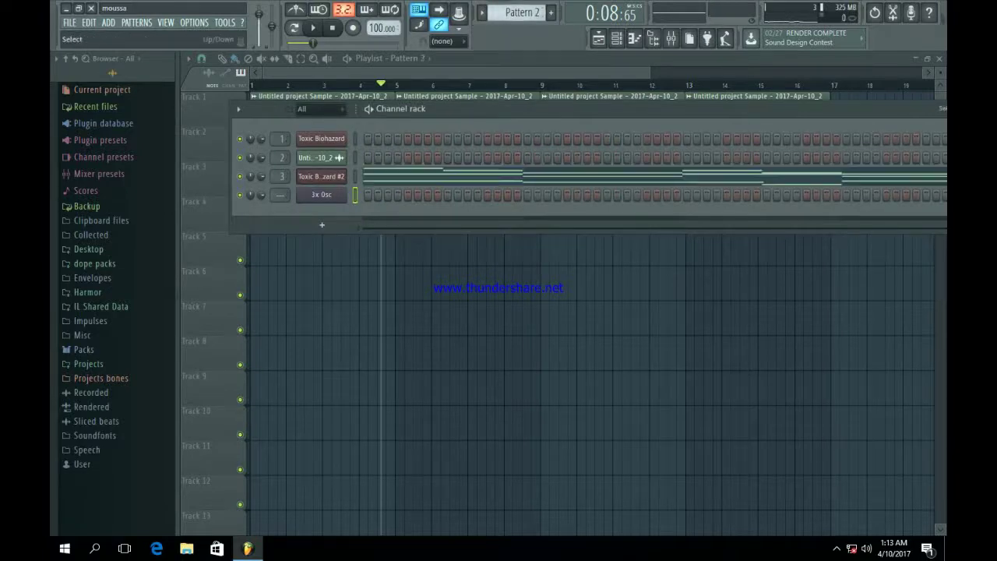
Paste Pattern 2's notes into the 3x Osc channel in Pattern 3, delete all but the lowest note line, and play it.
key("F4")
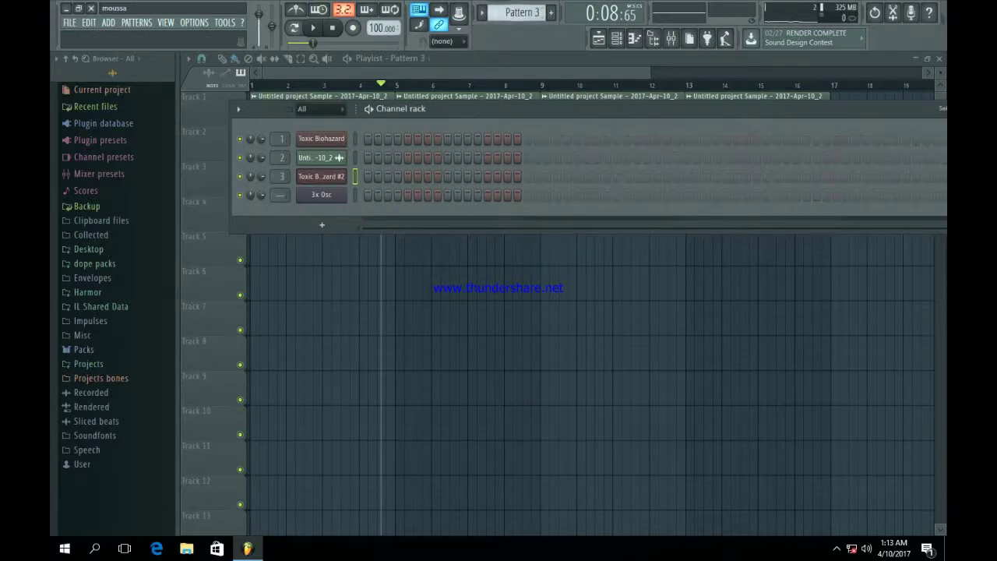
left_click(355, 194)
key("ctrl+v")
key("F7")
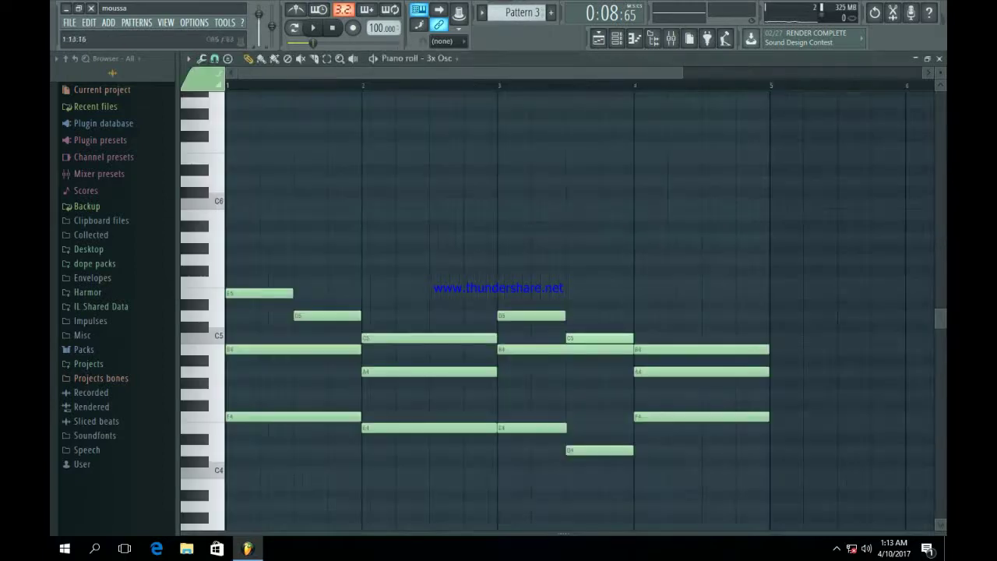
mouse_move(289, 349)
left_mouse_down()
mouse_move(328, 316)
mouse_move(429, 338)
mouse_move(463, 308)
mouse_move(531, 315)
mouse_move(552, 342)
mouse_move(635, 343)
left_mouse_up()
key("space")
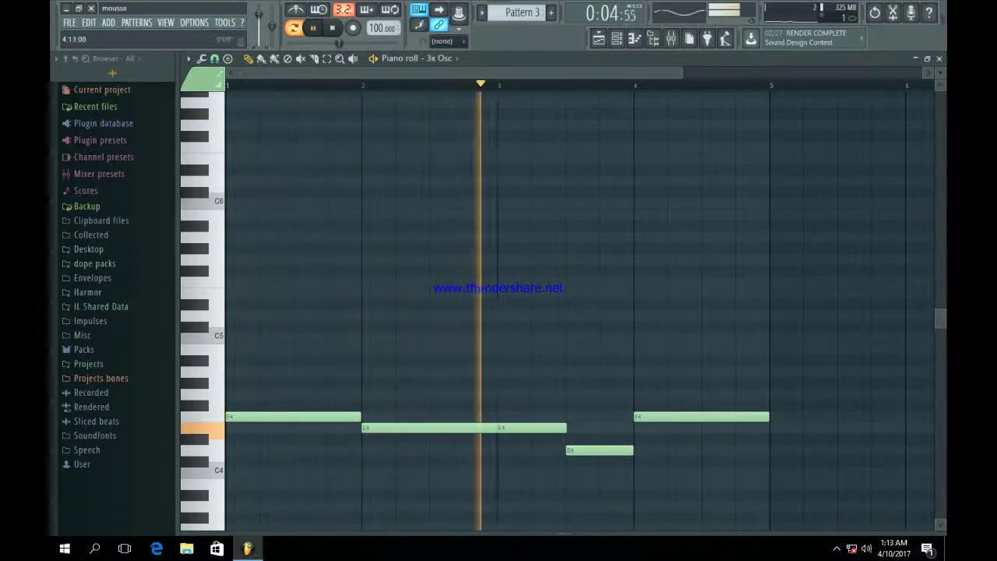
Lengthen the first F4, the second E4 and the D4 bass notes so each slightly overlaps the following note.
scroll(499, 311, "down", 1)
scroll(499, 311, "down", 3)
scroll(498, 312, "down", 1)
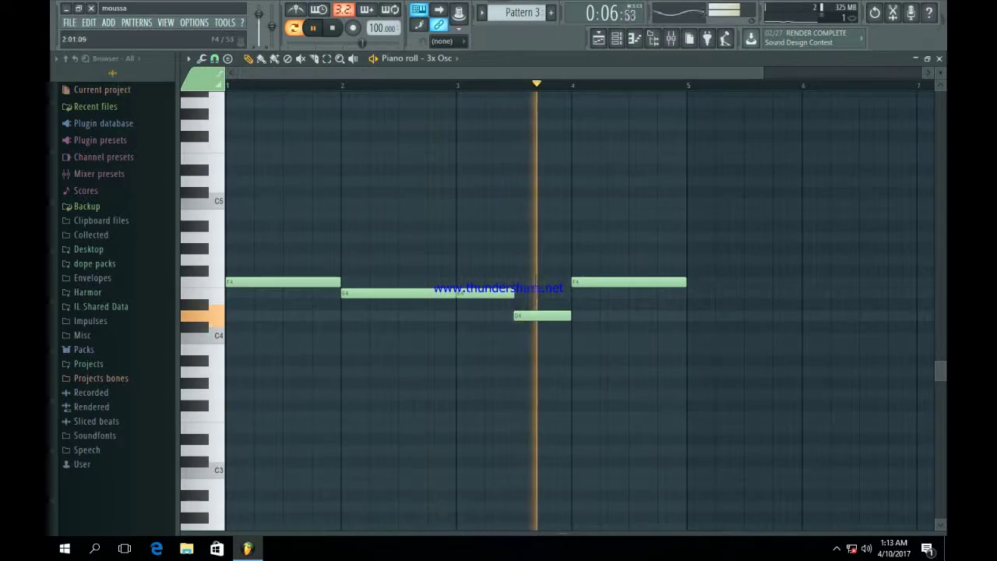
left_click_drag(340, 282, 350, 282)
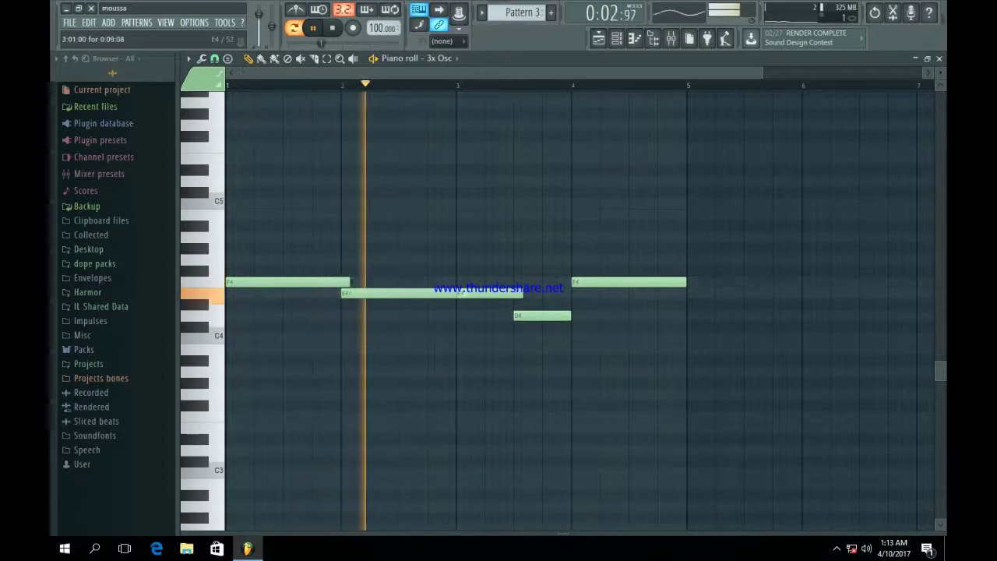
left_click_drag(514, 293, 524, 293)
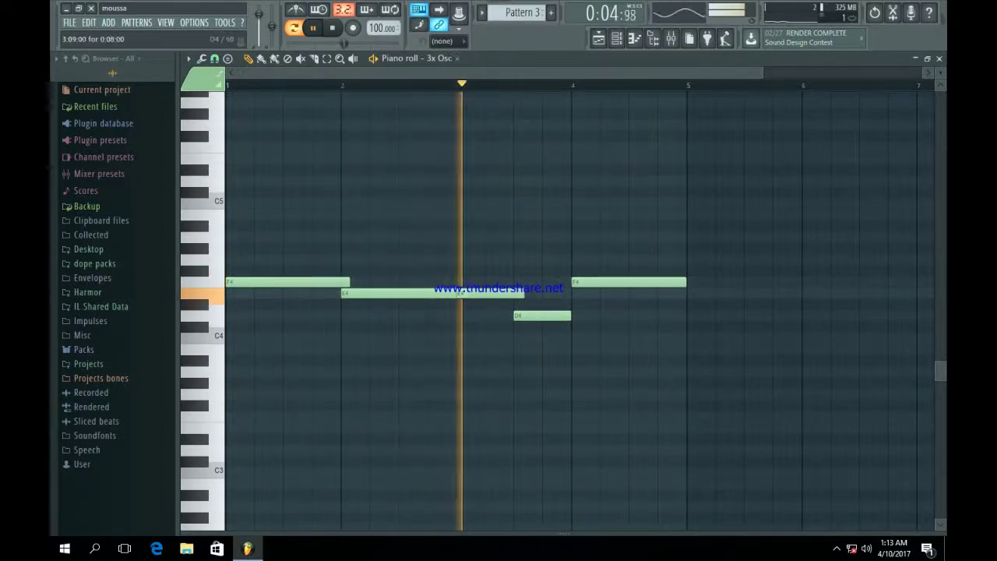
left_click(585, 315)
right_click(615, 315)
key("space")
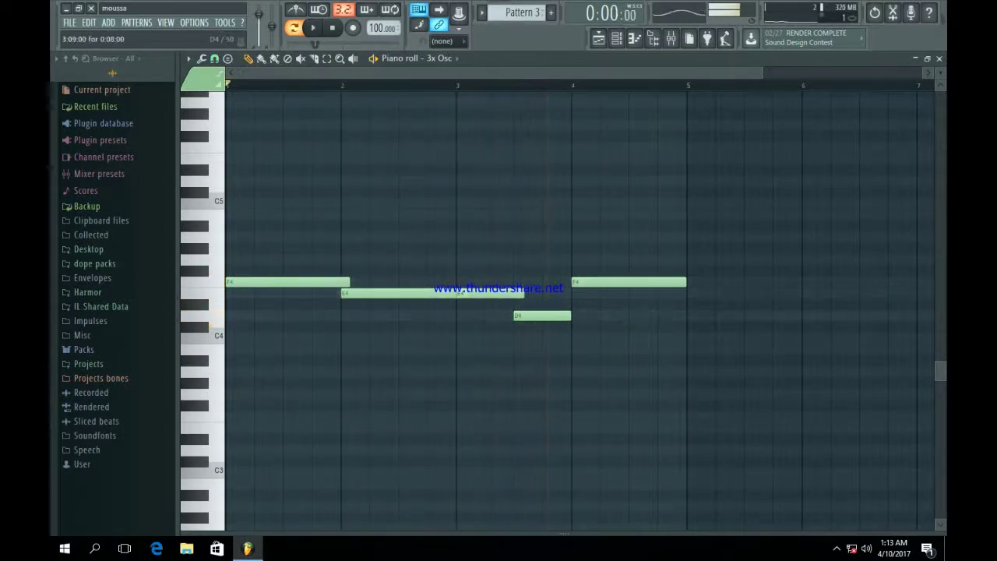
left_click_drag(571, 316, 575, 316)
Enable Porta and Mono in the 3x Osc polyphony settings and play the pattern.
left_click(617, 38)
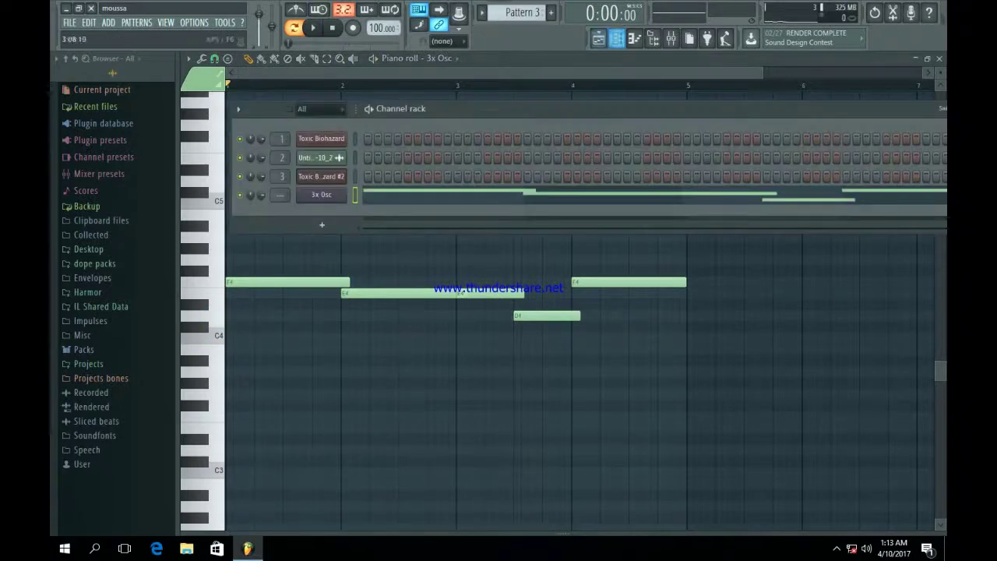
left_click(327, 176)
left_click(284, 138)
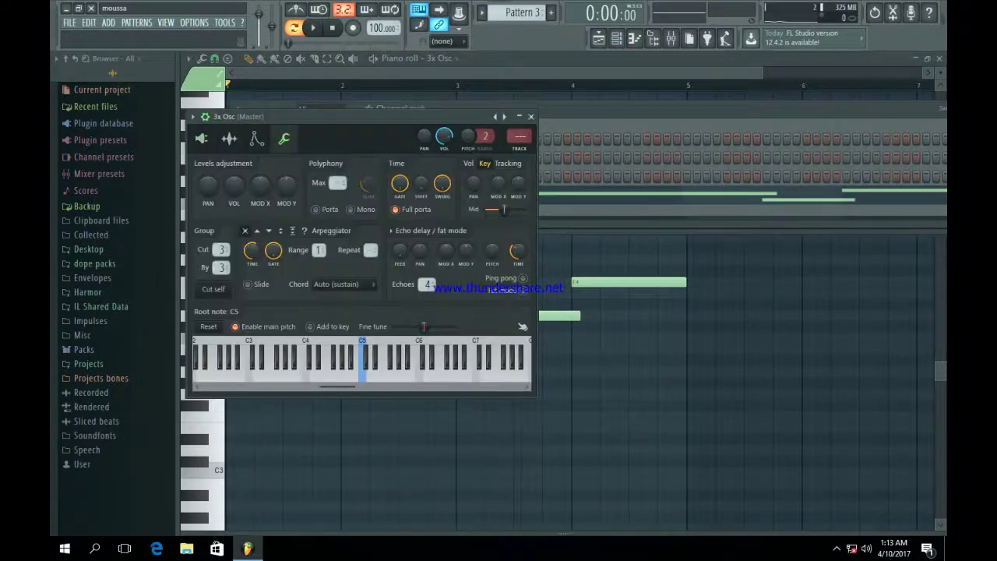
key("space")
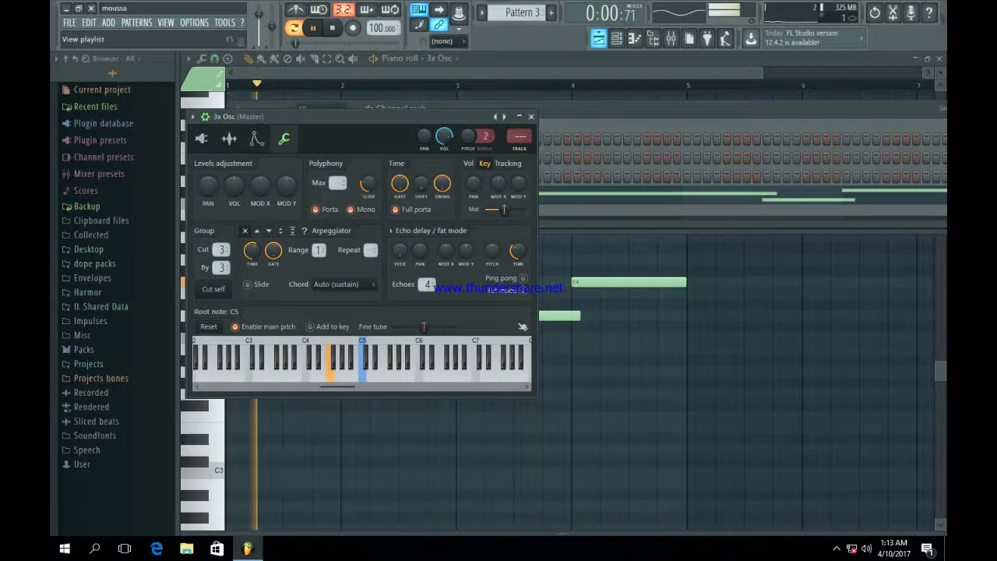
Place Pattern 3 three times on playlist Track 3 from bar 5 to bar 17 and switch playback to song mode.
key("F5")
left_click_drag(401, 175, 693, 175)
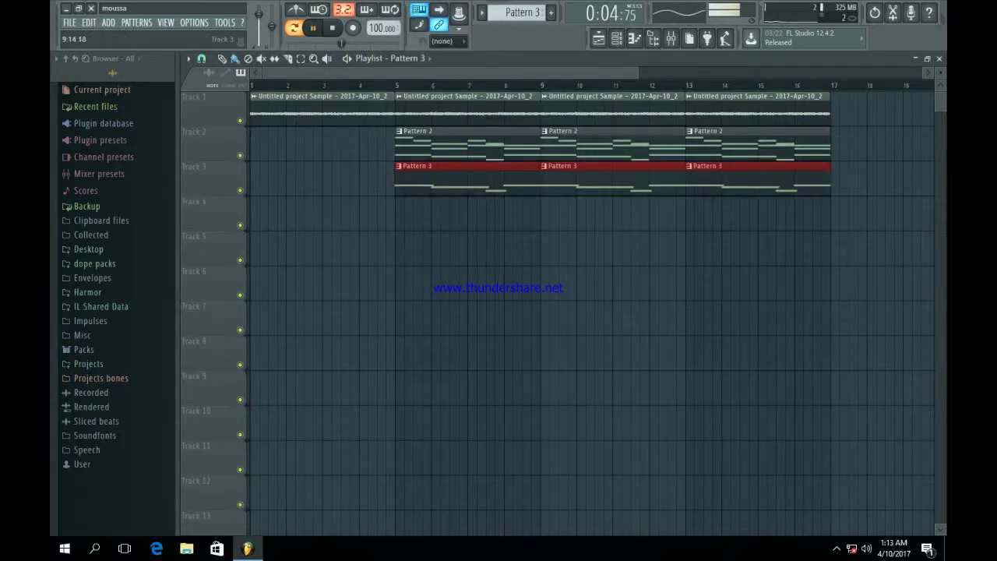
key("Page_Up")
key("Page_Up")
key("Page_Up")
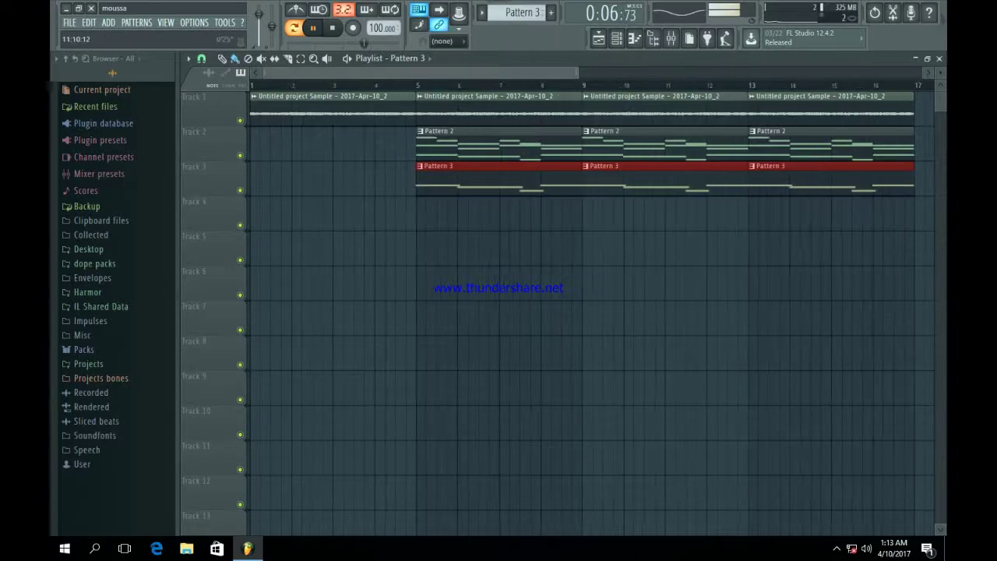
scroll(498, 144, "right", 2)
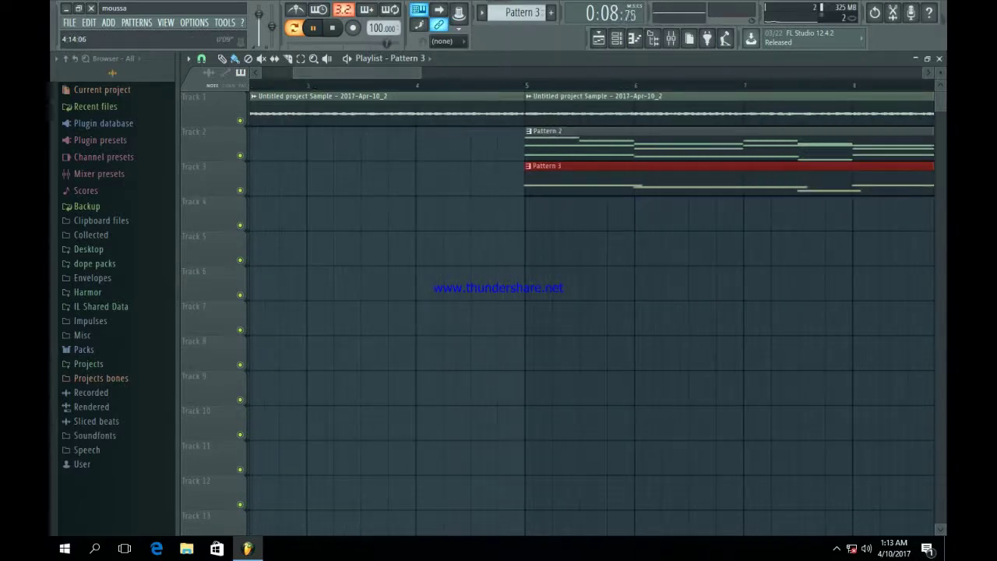
key("l")
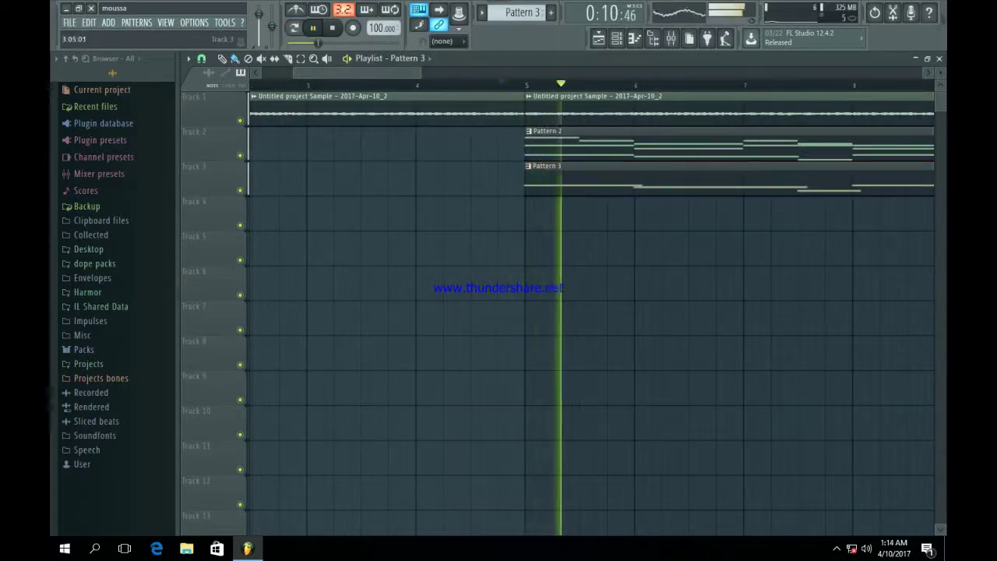
Open the 3x Osc piano roll for Pattern 3 and undo the stray A5 note placed at bar 6.
left_click(616, 38)
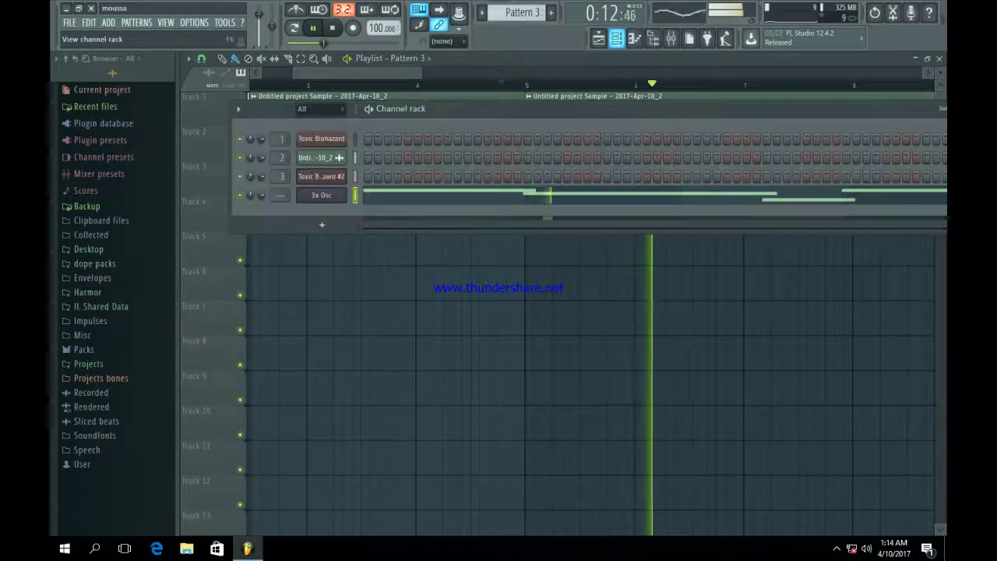
left_click(597, 195)
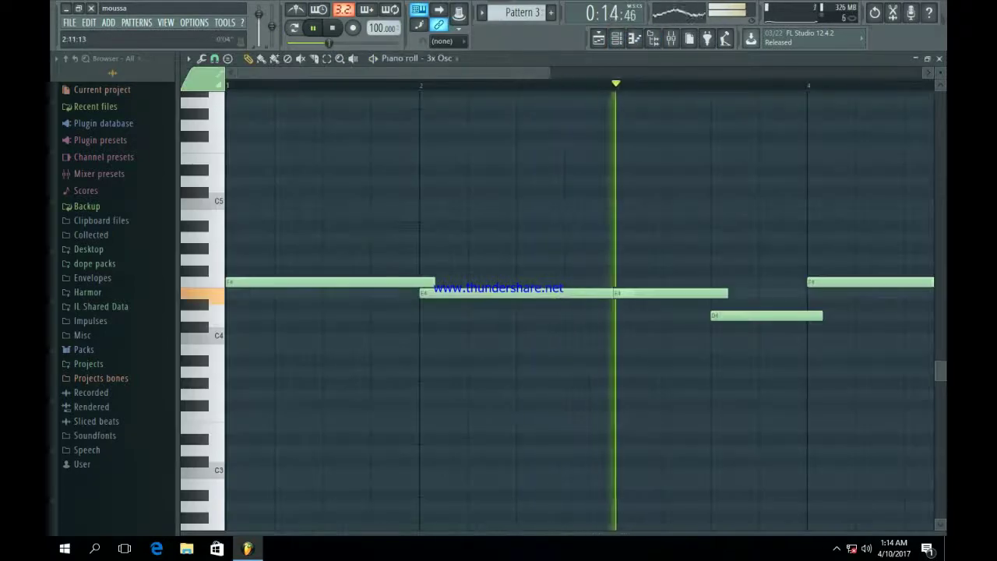
scroll(580, 304, "down", 3, "ctrl")
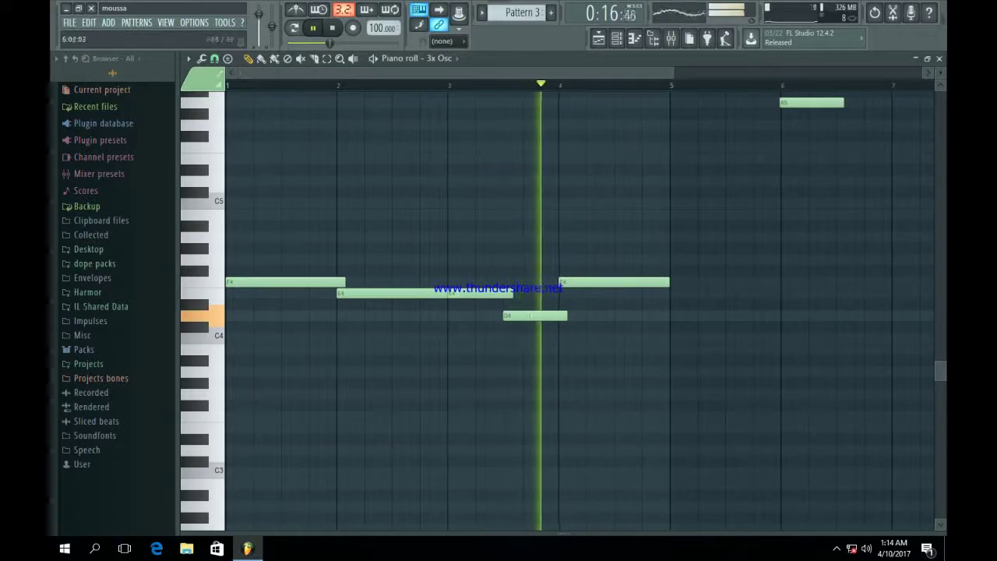
key("ctrl+z")
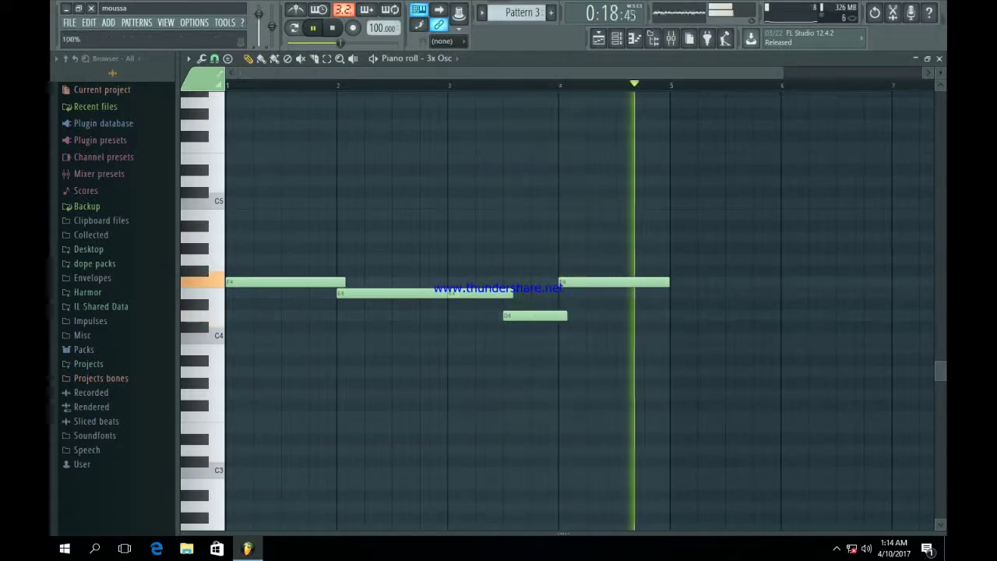
Enlarge the velocity lane and slightly lower all five 3x Osc bass notes, reducing the second and third the most.
left_click_drag(563, 535, 563, 204)
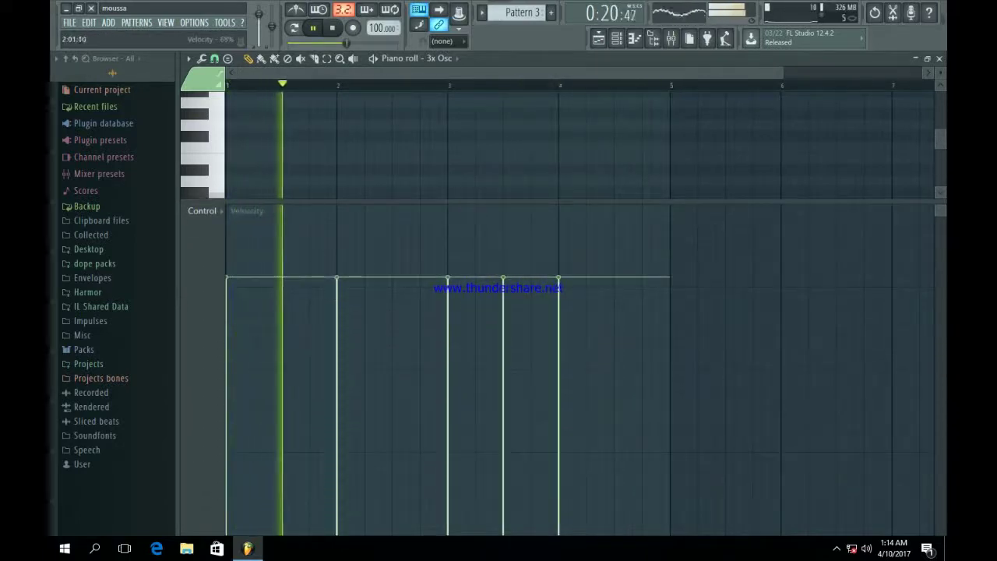
left_click(336, 303)
left_click(448, 309)
left_click(502, 292)
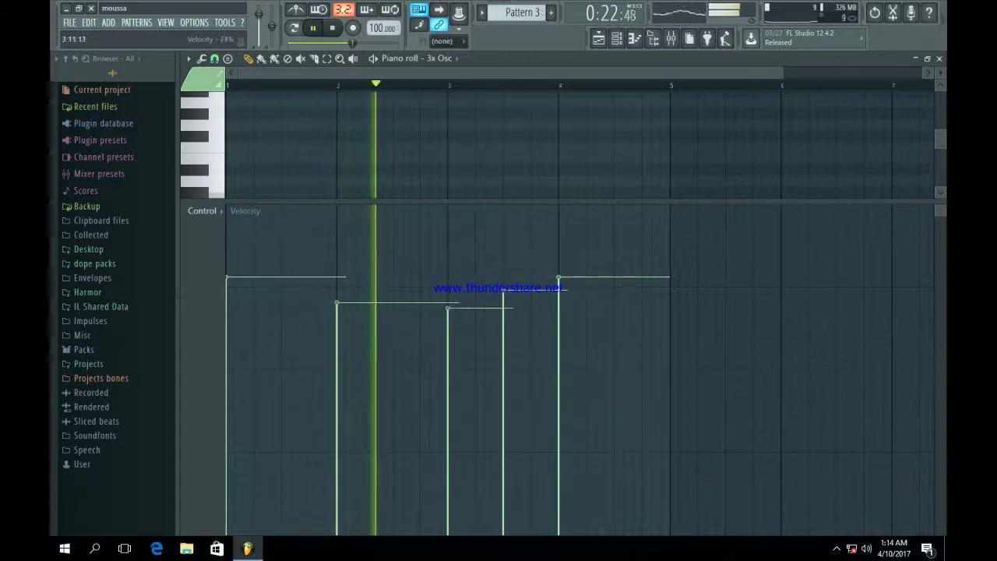
left_click(558, 287)
left_click(226, 287)
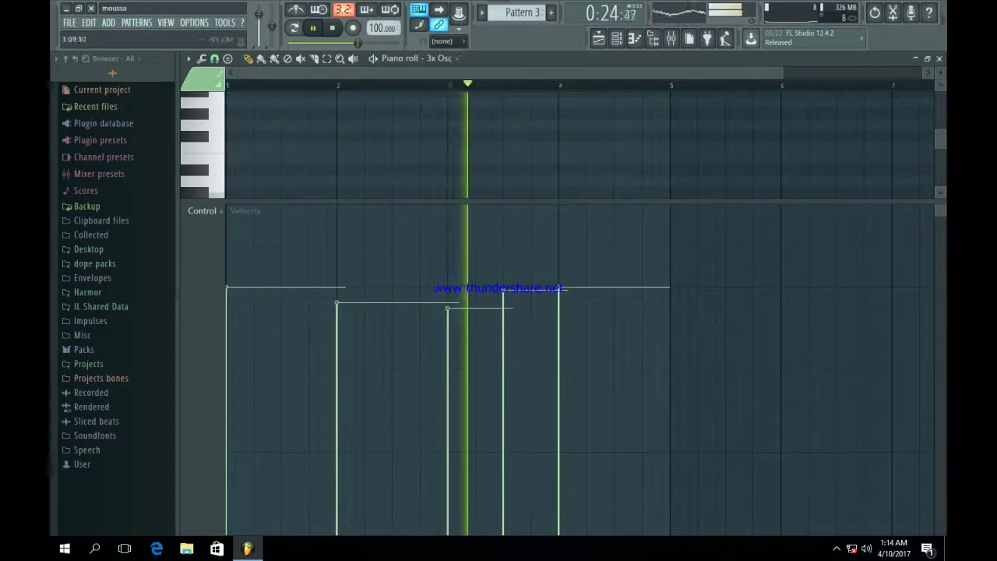
Return to the playlist, show the whole arrangement through bar 17, and stop playback at the song's start.
left_click(616, 38)
left_click(616, 38)
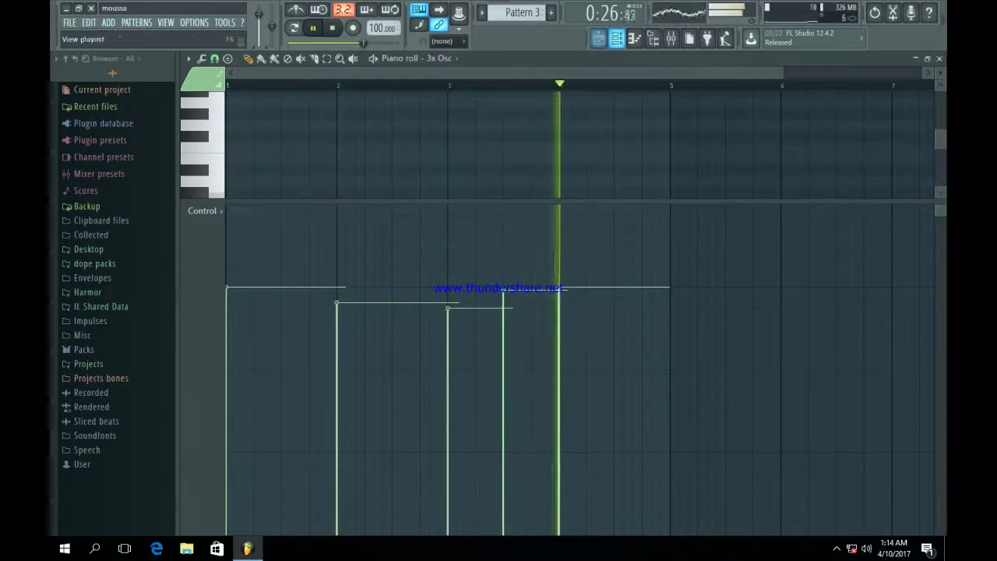
left_click(616, 38)
left_click(616, 38)
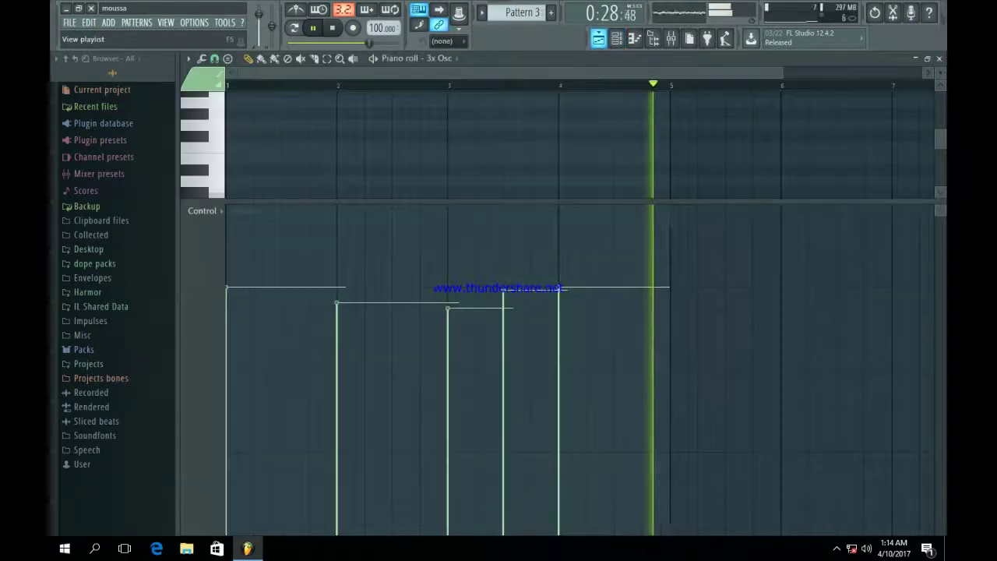
left_click(598, 38)
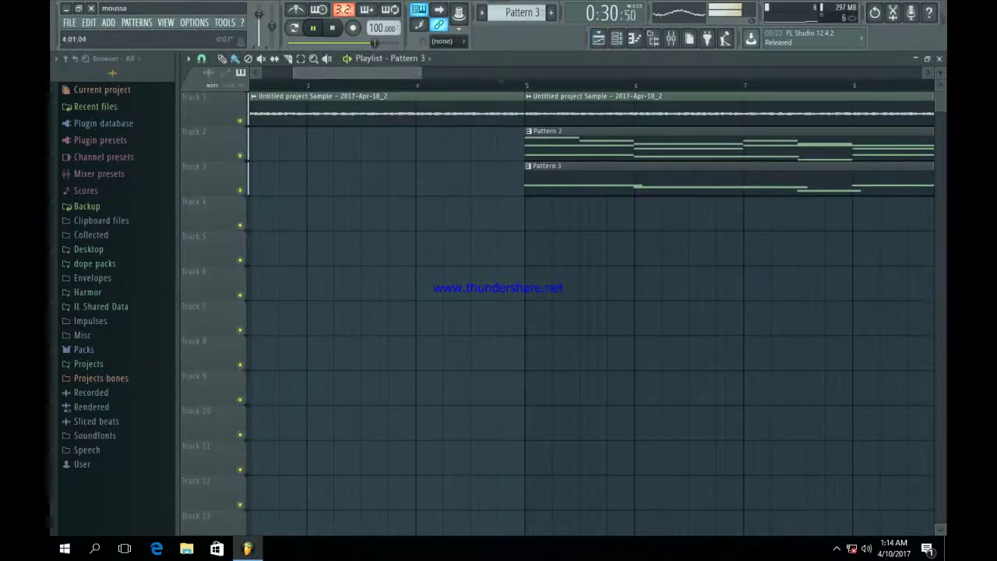
scroll(359, 73, "down", 4)
key("space")
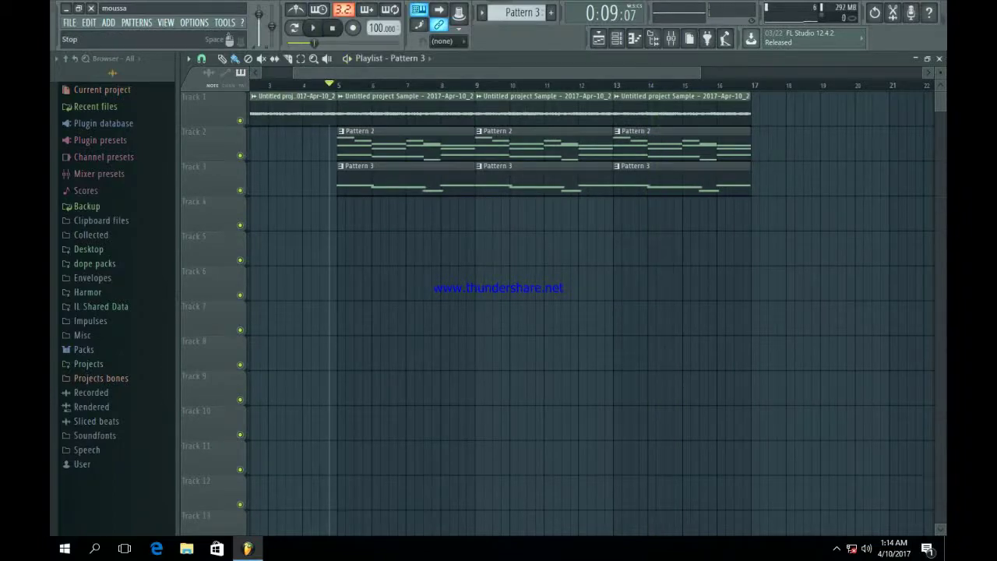
left_click(331, 27)
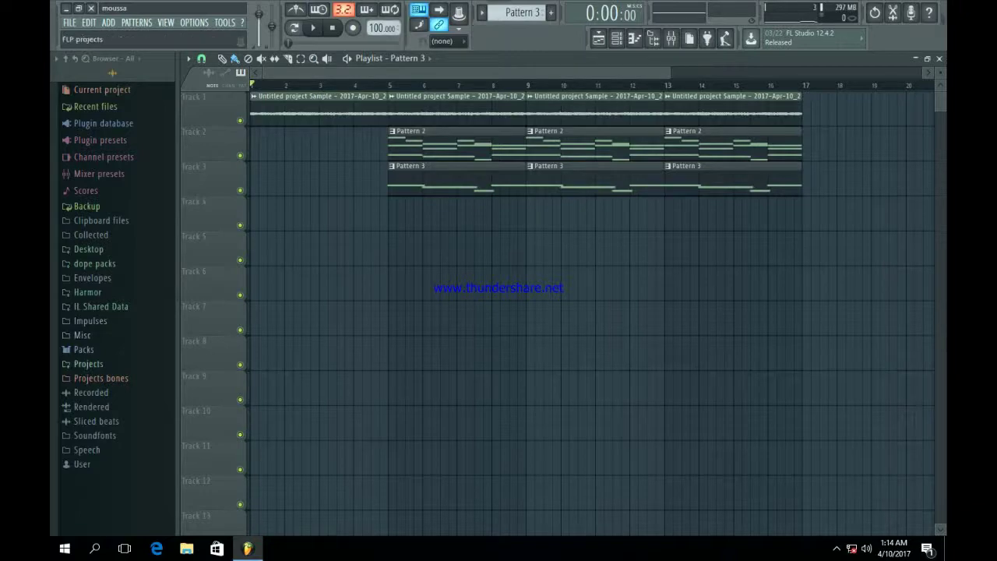
Open the Kicks (Drums) folder of the OVO Drum Kit in the browser's Packs.
left_click(83, 349)
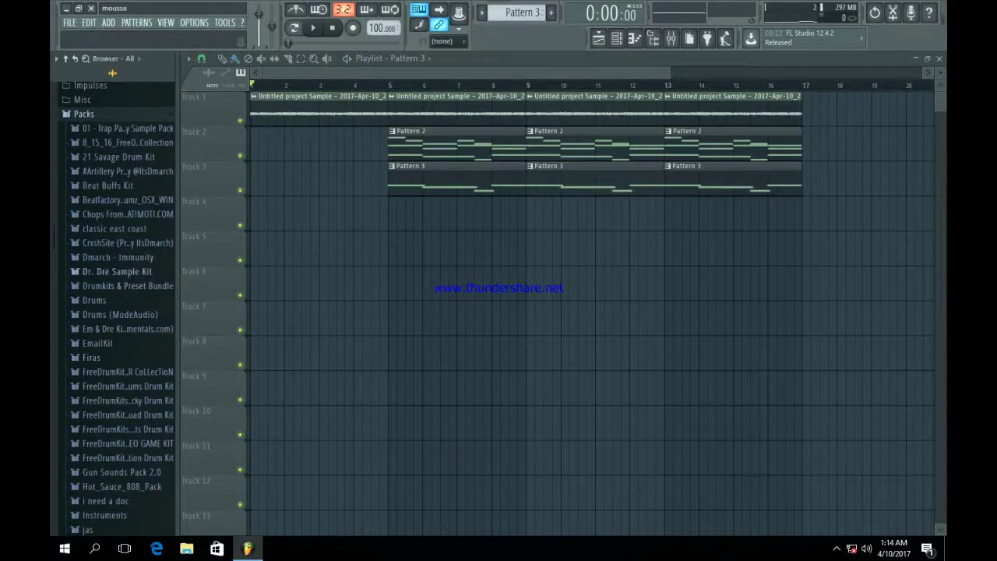
scroll(109, 351, "down", 4)
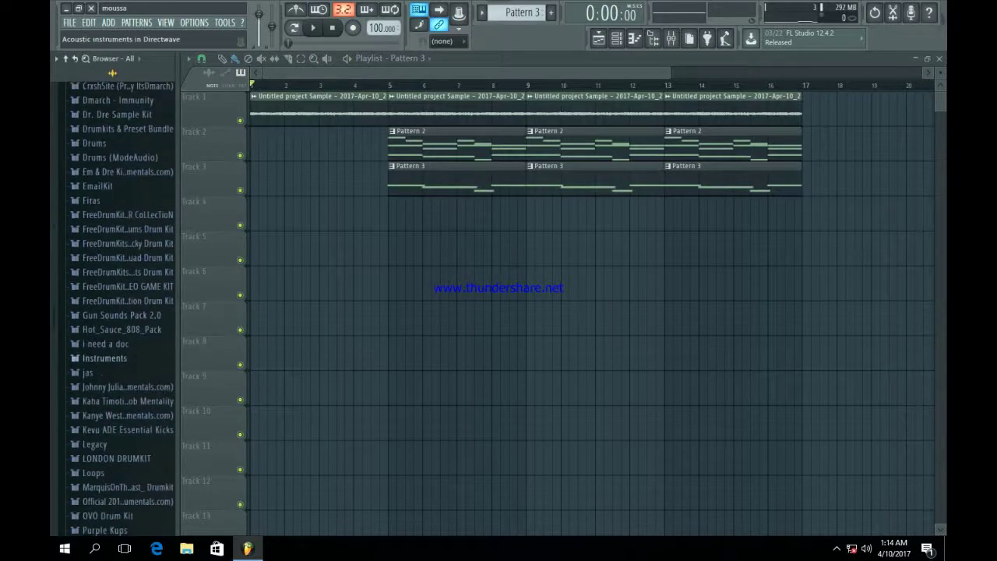
scroll(109, 351, "down", 4)
left_click(106, 352)
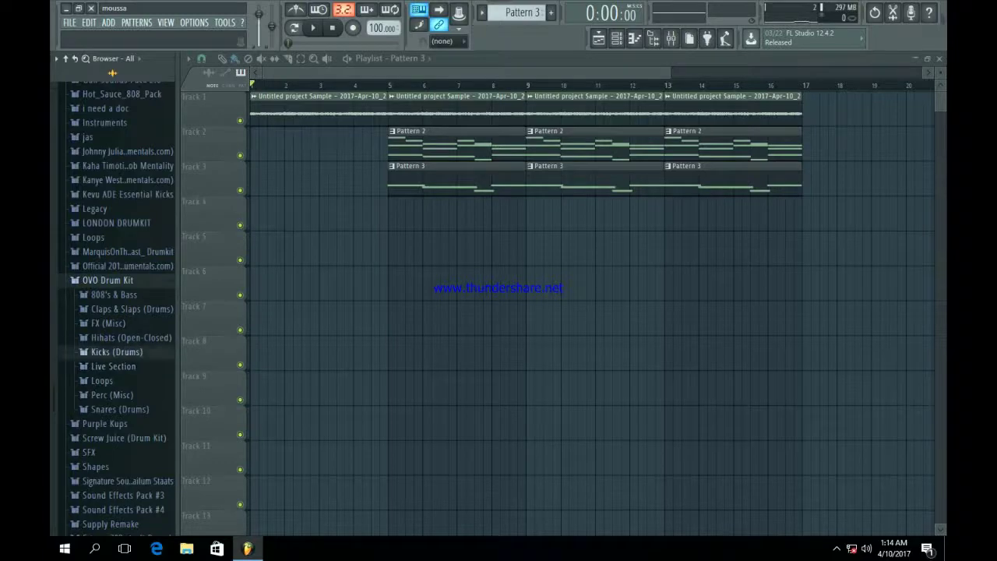
left_click(117, 351)
Audition the Kick (Lord), Kick (Lust), Moonz Kick and Nasty Kick samples.
left_click(115, 372)
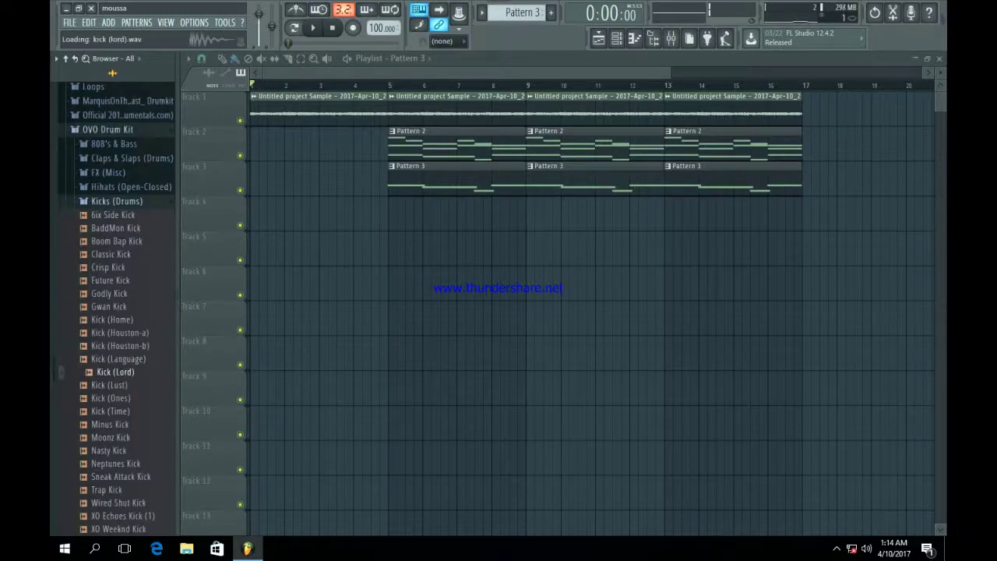
left_click(109, 384)
scroll(116, 312, "down", 4)
left_click(111, 280)
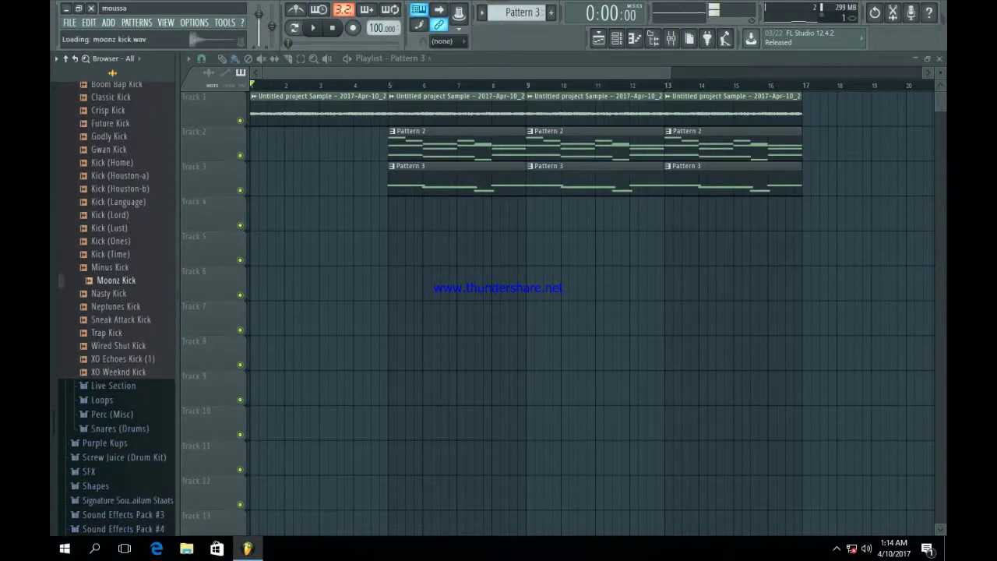
left_click(114, 293)
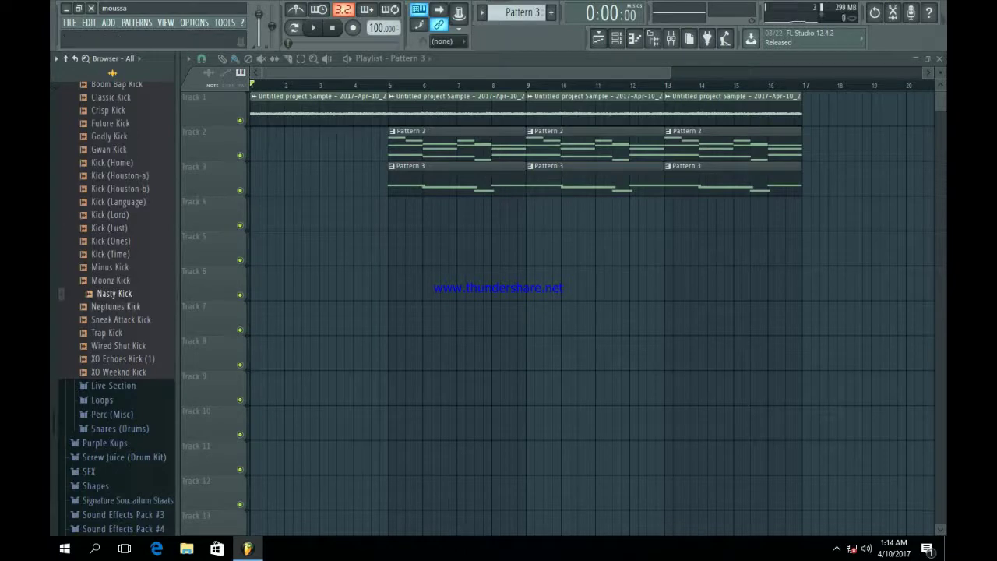
Load Nasty Kick into a new sampler channel with Resample as its stretch mode, check its miscellaneous settings, and close it.
right_click(125, 293)
left_click(171, 304)
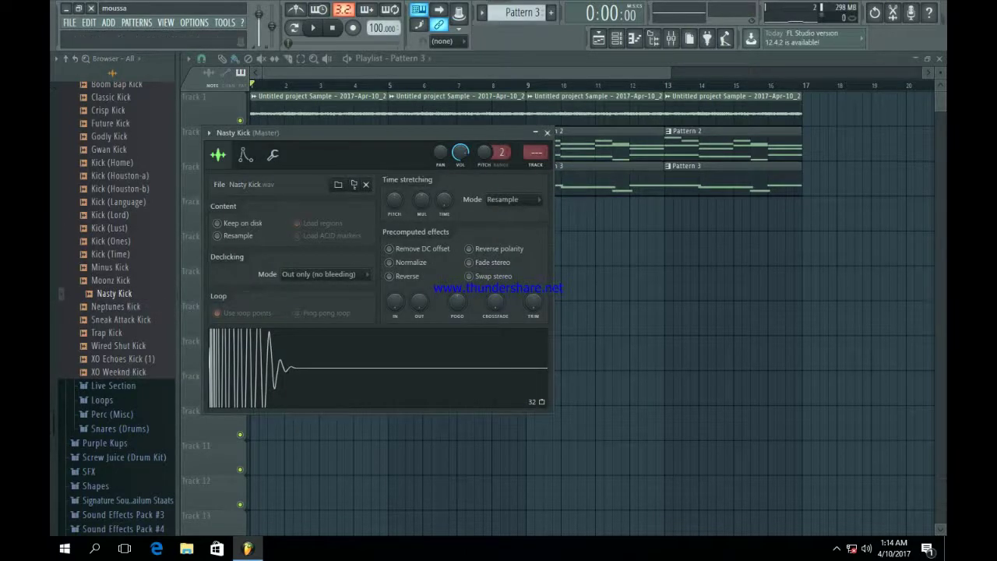
left_click(503, 199)
left_click(502, 222)
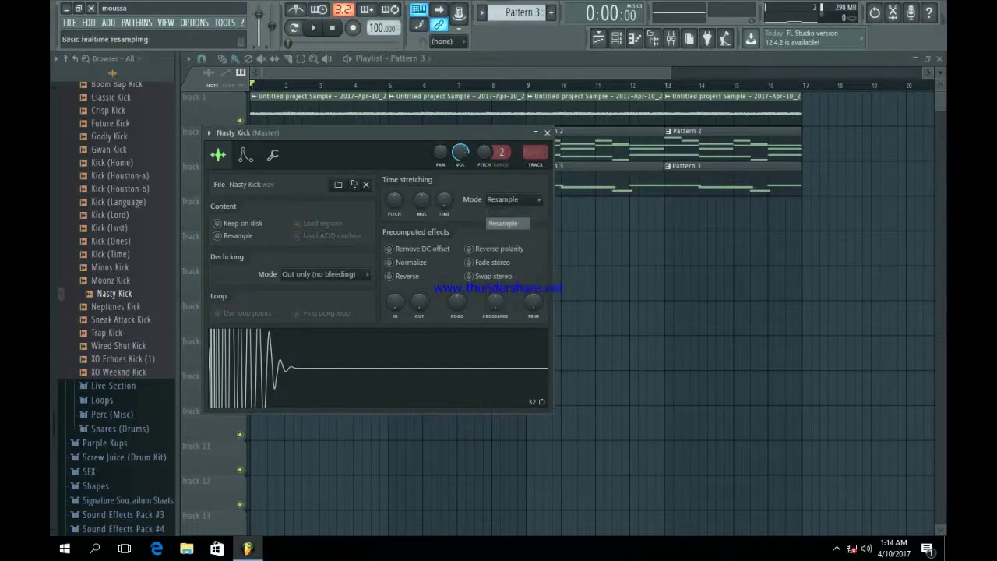
left_click(273, 154)
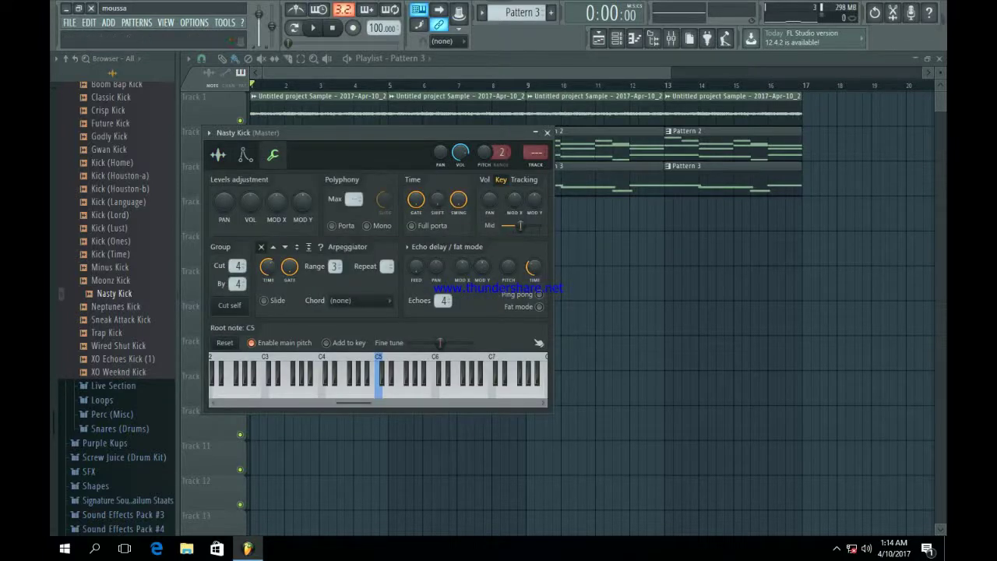
left_click(547, 133)
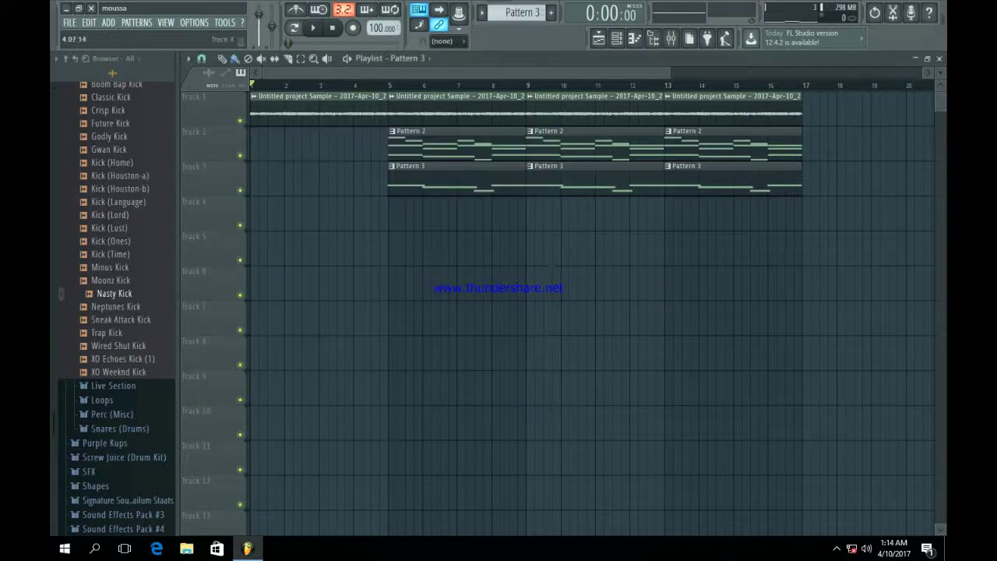
Collapse the Kicks (Drums) folder and open the OVO Drum Kit's Claps & Slaps (Drums) folder.
scroll(117, 304, "up", 8)
left_click(117, 357)
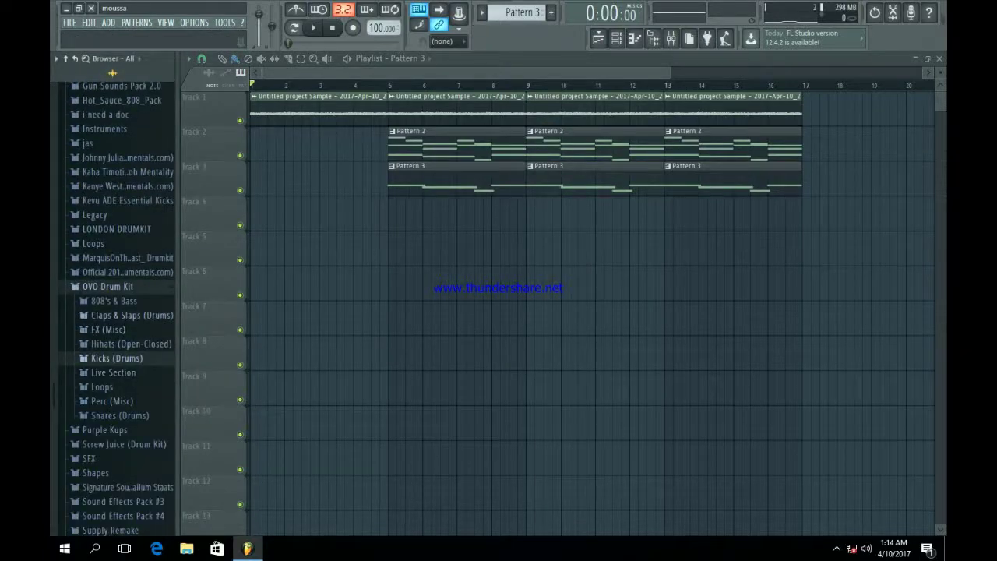
left_click(131, 315)
Audition the clap samples from Deep Thoughts Slap to Karate Clap and those around Clp (Houston) and Clp (Language).
left_click(124, 324)
left_click(118, 337)
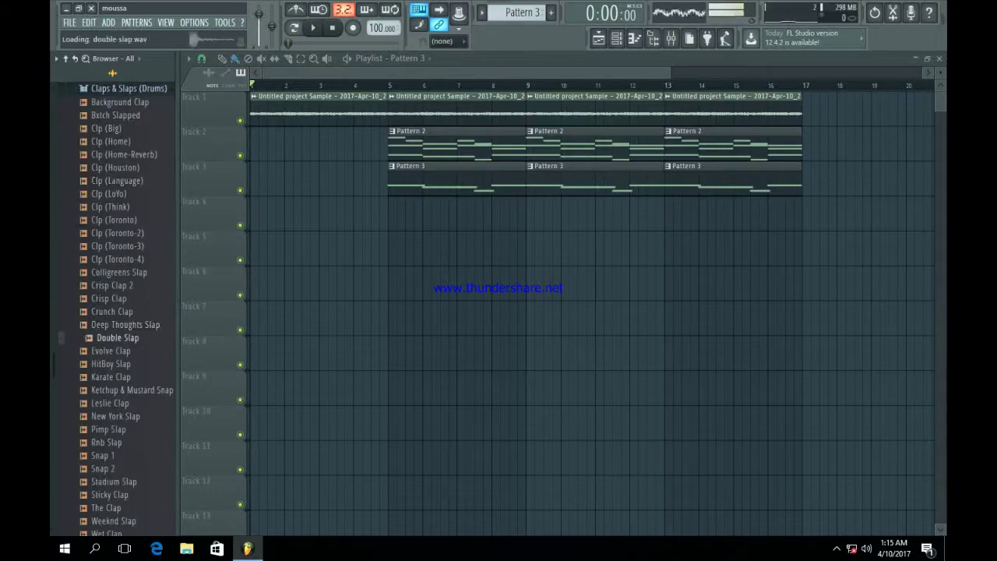
key("Down")
key("Down")
key("Down")
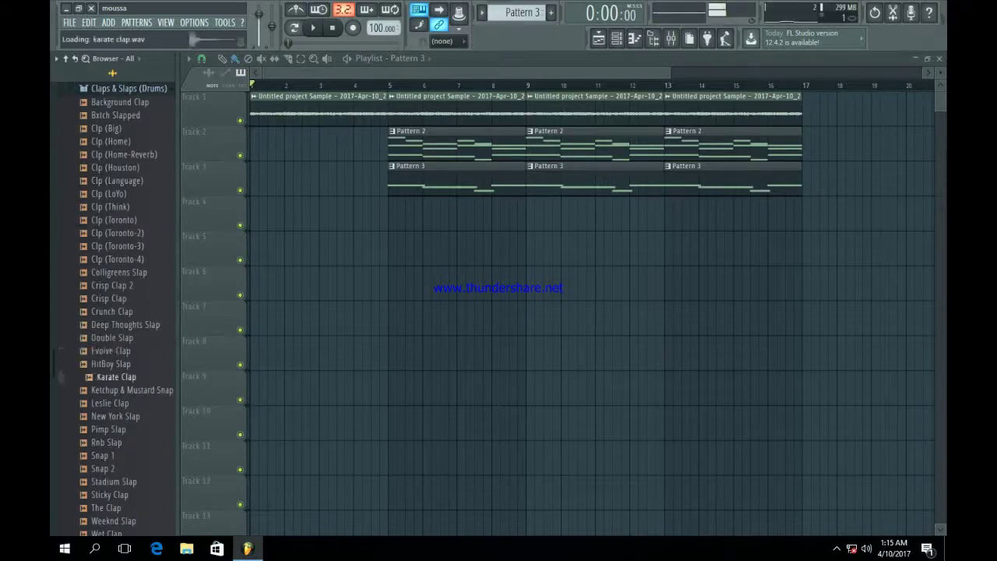
left_click(120, 167)
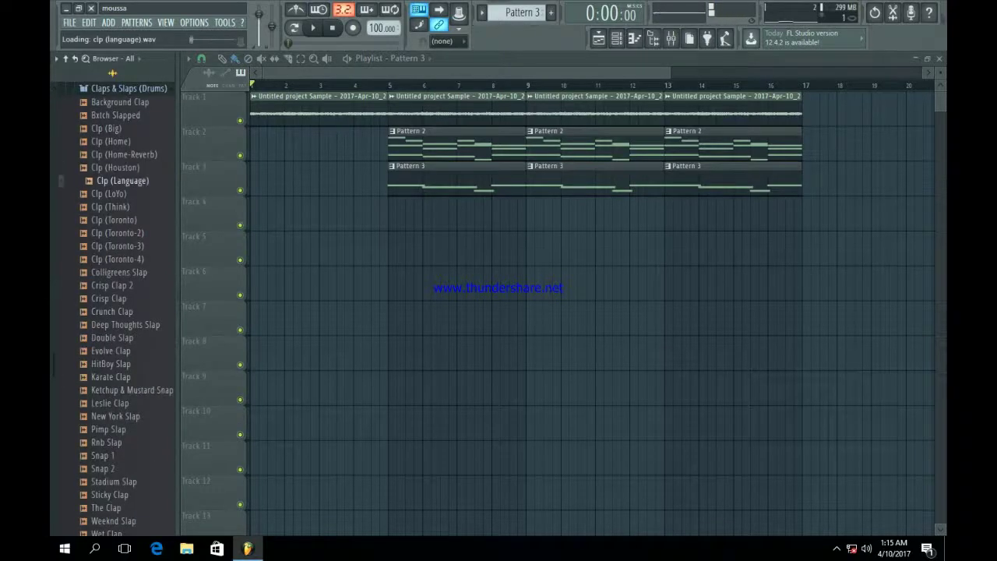
key("Up")
key("Up")
key("Up")
key("Up")
key("Up")
key("Up")
key("Up")
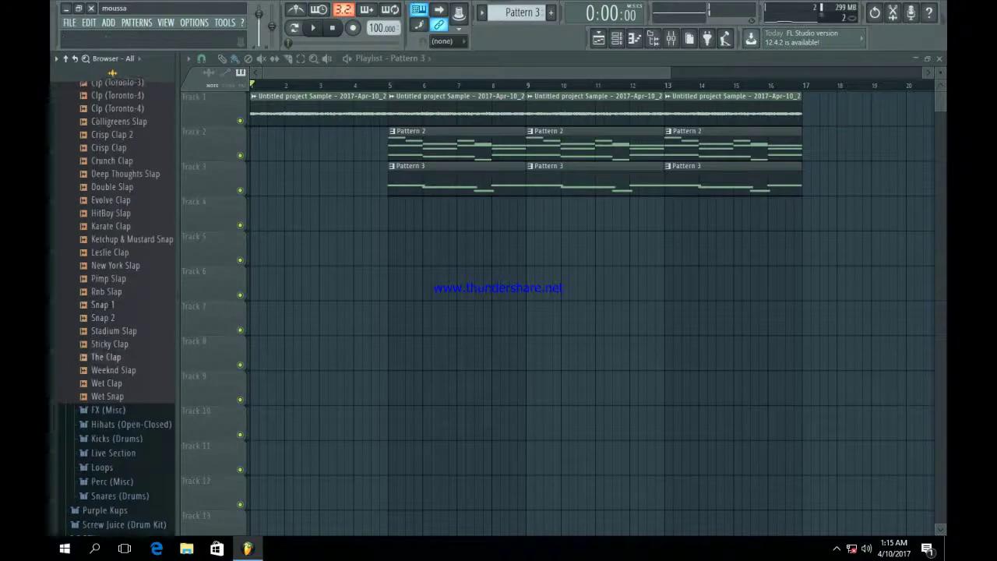
Audition the claps from Rnb Slap and Stadium Slap to The Clap, and go back through the list to HitBoy Slap.
left_click(107, 291)
left_click(114, 324)
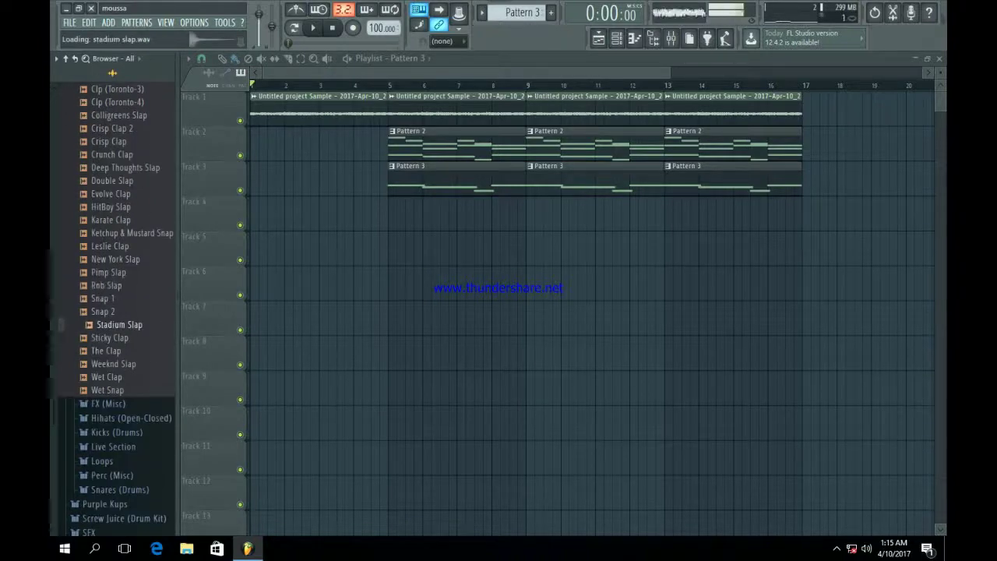
left_click(115, 337)
key("Down")
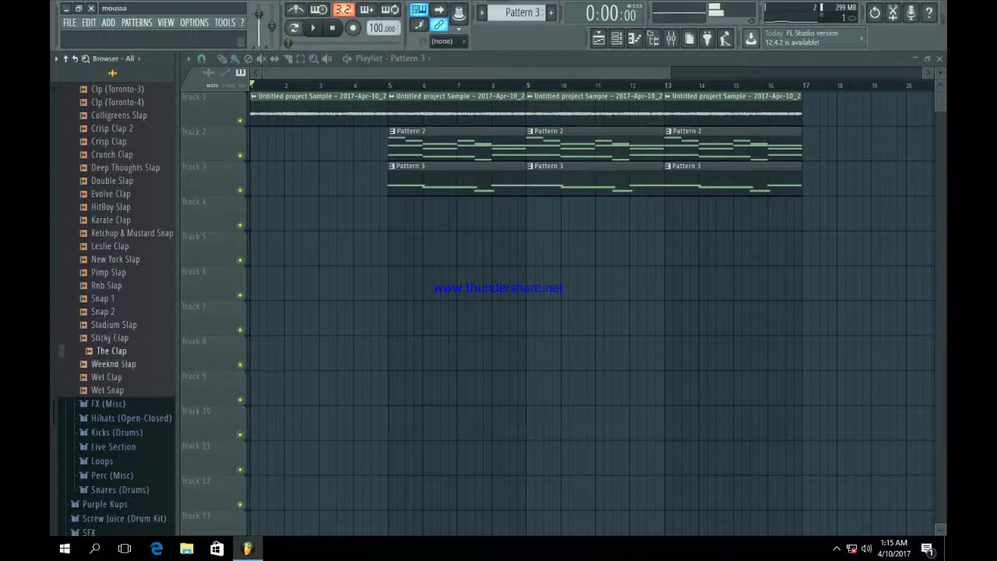
key("Up")
key("Up")
key("Up")
key("Up")
key("Up")
key("Up")
key("Up")
key("Up")
key("Up")
key("Up")
key("Up")
key("Up")
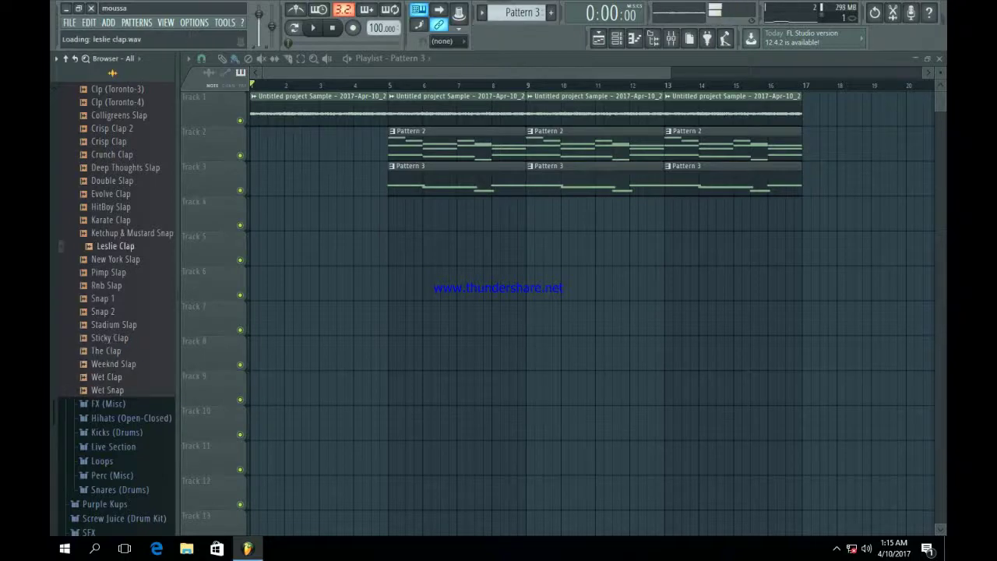
key("Up")
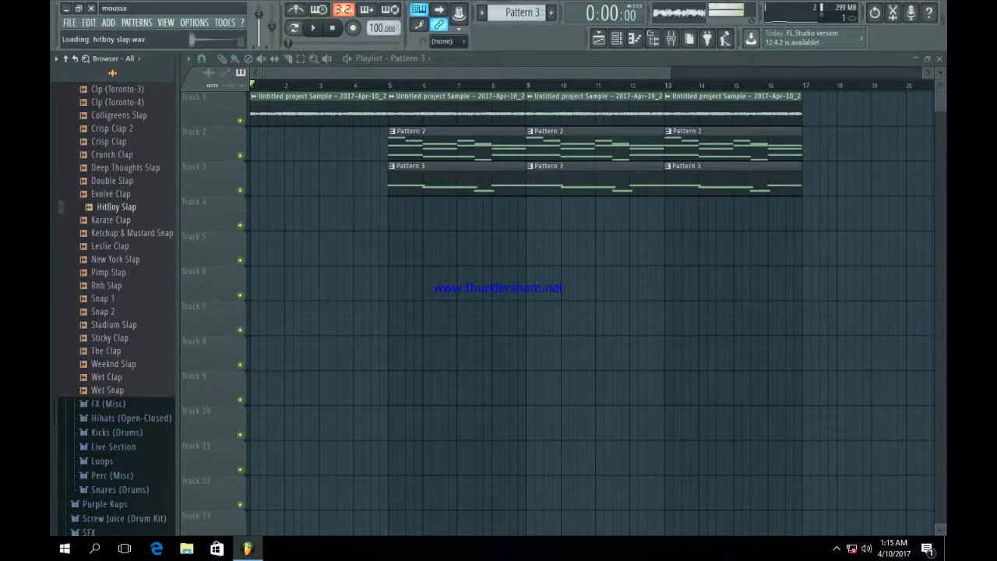
Audition claps from HitBoy Slap back up the list, including Colligreens Slap, Deep Thoughts Slap, Clp (Home-Reverb) and Bxtch Slapped.
scroll(113, 311, "up", 4)
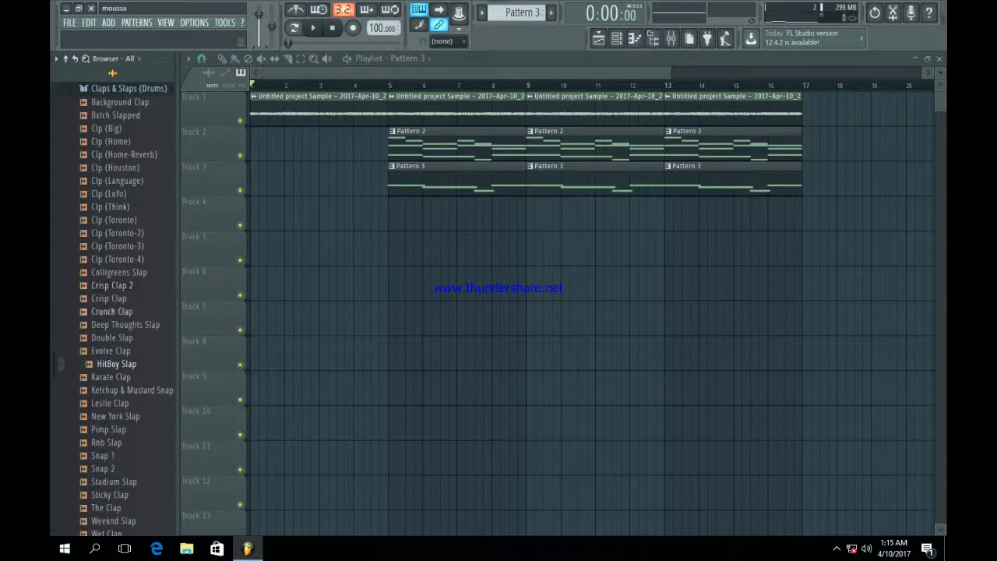
key("Up")
key("Up")
key("Up")
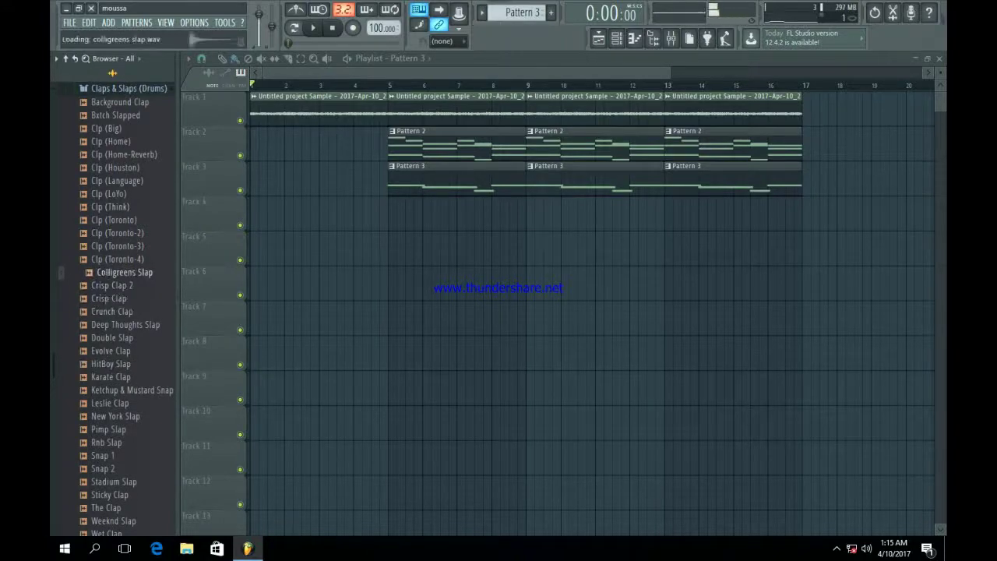
left_click(131, 324)
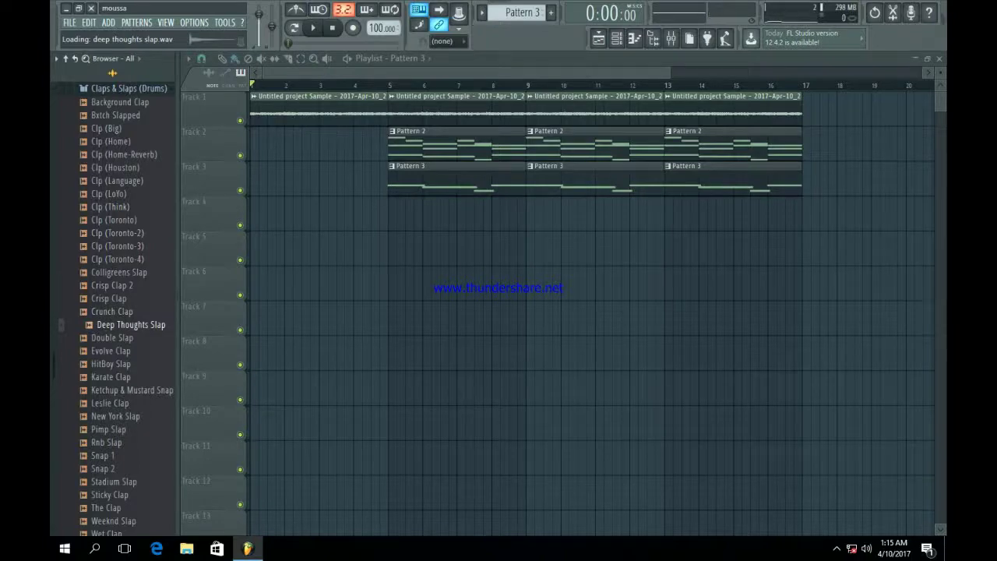
left_click(129, 154)
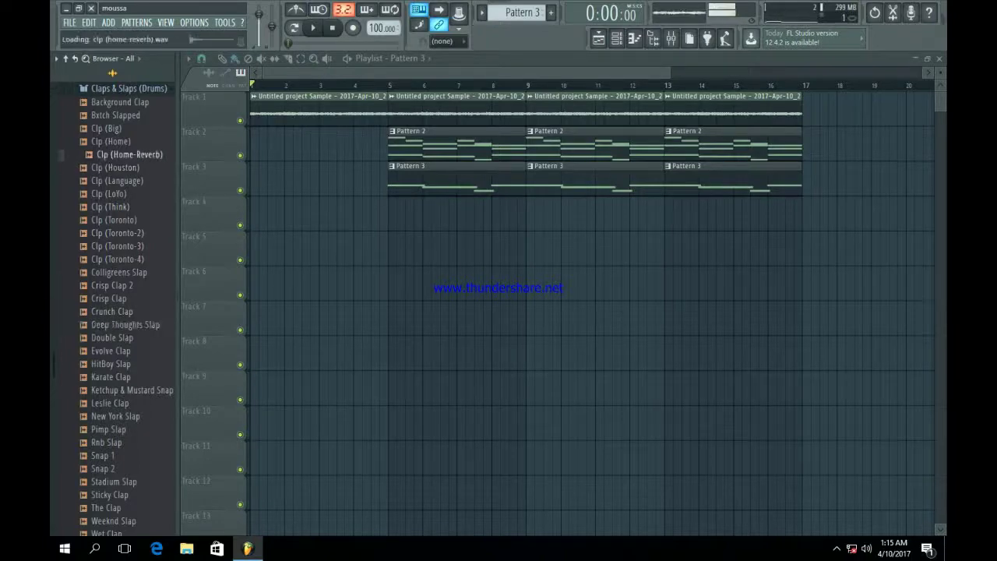
key("Up")
key("Up")
key("Up")
key("Up")
key("Up")
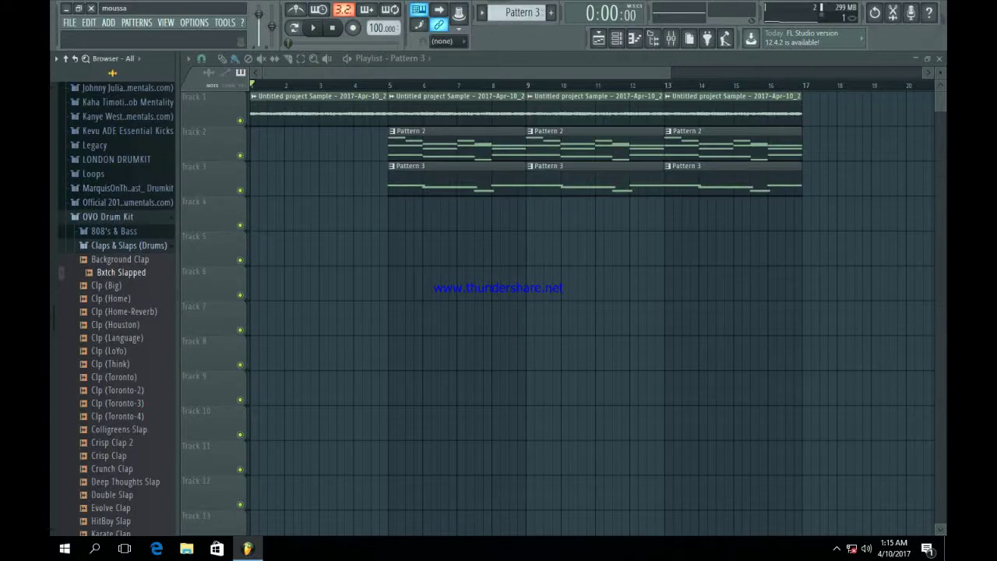
Collapse the Claps & Slaps (Drums) folder and open the OVO Drum Kit's Snares (Drums) folder.
key("Left")
key("Down")
key("Down")
key("Down")
key("Down")
key("Down")
key("Down")
key("Down")
key("Right")
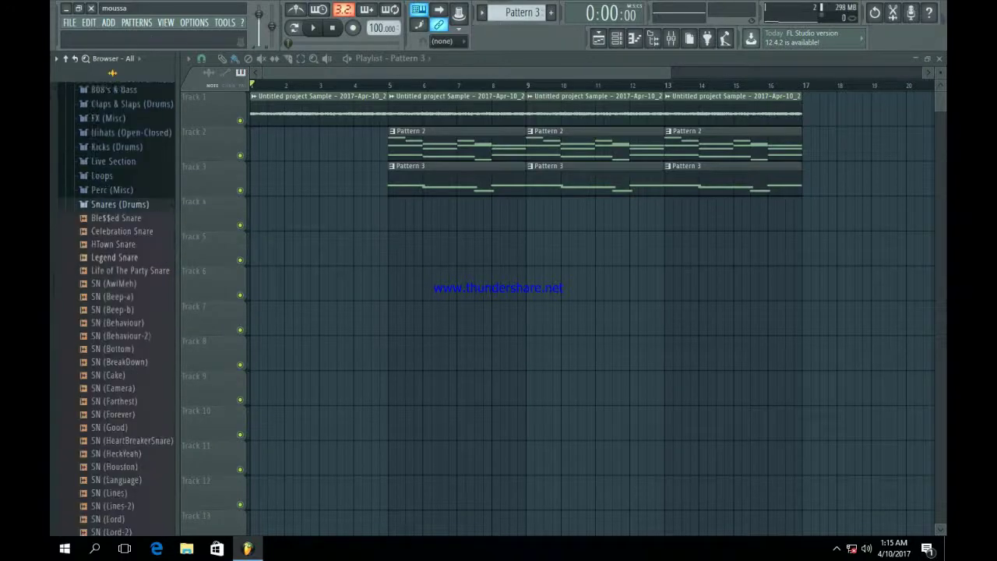
Audition the snare samples from Ble$$ed Snare down through SN (Camera) to SN (Forever).
key("Down")
key("Down")
key("Down")
key("Down")
key("Down")
key("Down")
key("Down")
key("Down")
key("Down")
key("Down")
key("Down")
key("Down")
key("Up")
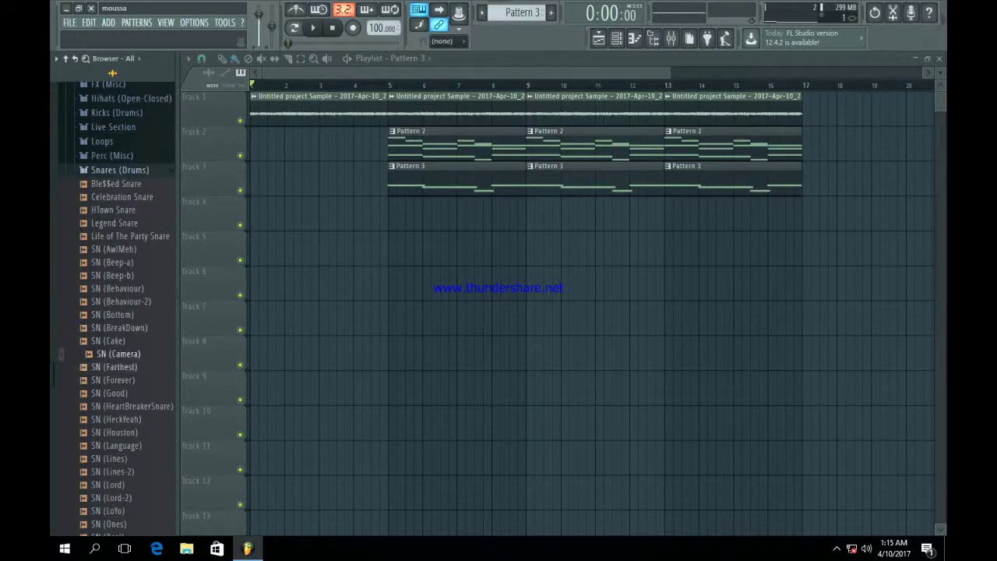
key("Down")
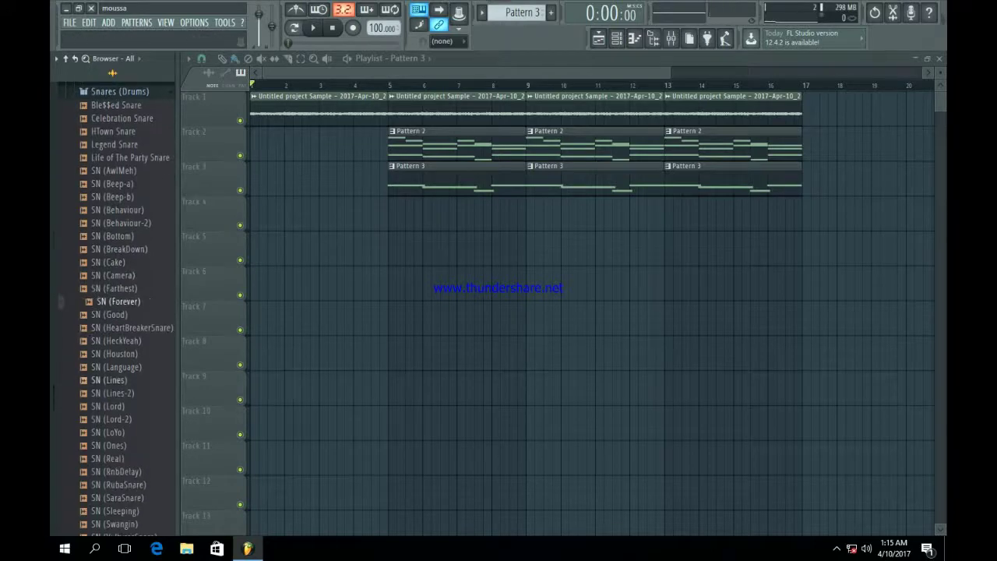
Audition the remaining snares further down the list, including SN (Lines), SN (Lord) and SN (RubaSnare).
key("Down")
key("Down")
key("Down")
key("Down")
key("Down")
key("Down")
key("Down")
key("Down")
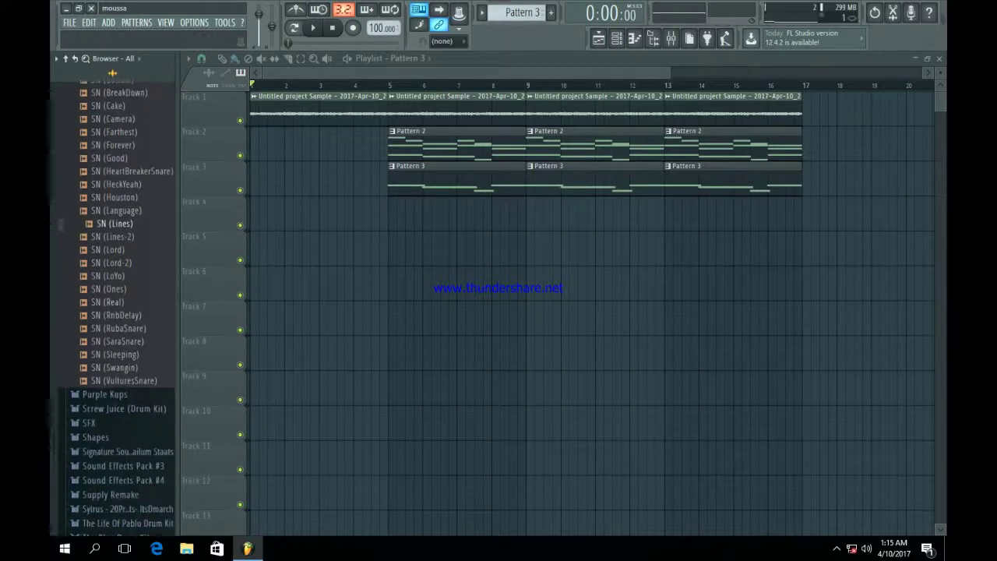
key("Up")
key("Up")
key("Up")
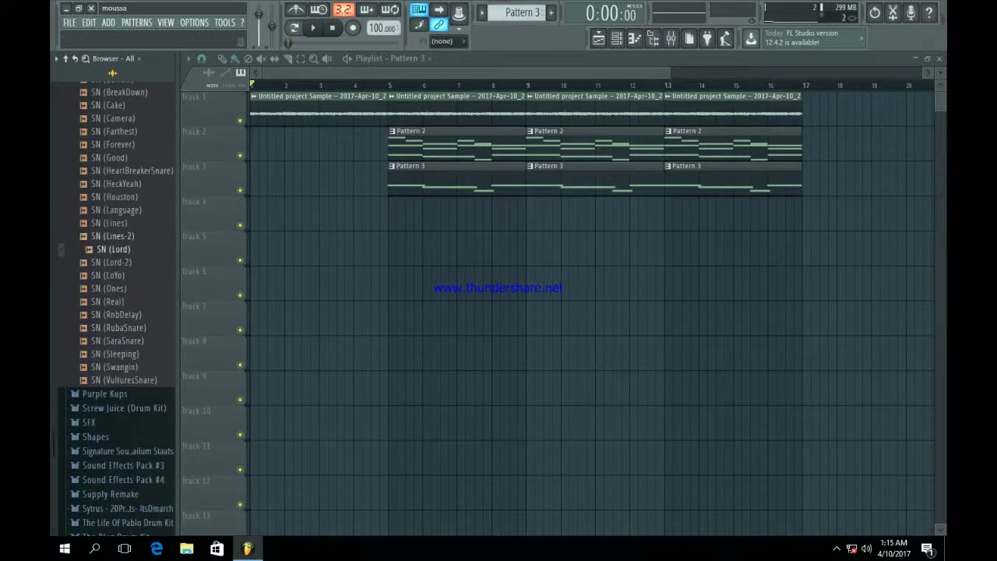
key("Up")
key("Down")
key("Down")
key("Down")
key("Down")
key("Down")
key("Down")
key("Down")
key("Down")
key("Down")
key("Down")
key("Down")
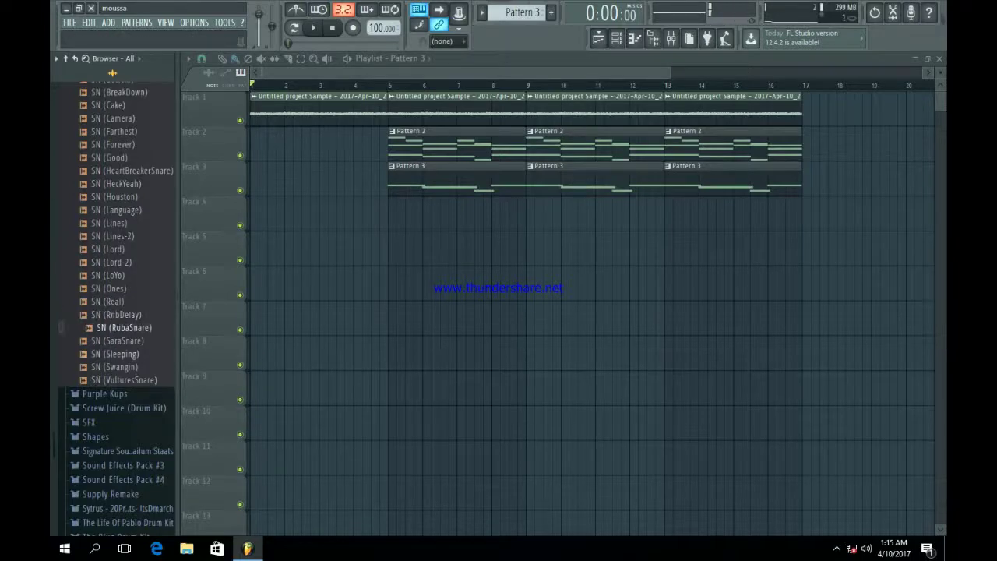
Go back up through the snare samples to Ble$$ed Snare and audition it.
key("Up")
key("Up")
key("Up")
key("Up")
key("Up")
key("Up")
key("Up")
key("Up")
key("Up")
key("Up")
key("Up")
key("Up")
key("Up")
key("Up")
key("Up")
key("Up")
key("Up")
key("Up")
key("Up")
key("Up")
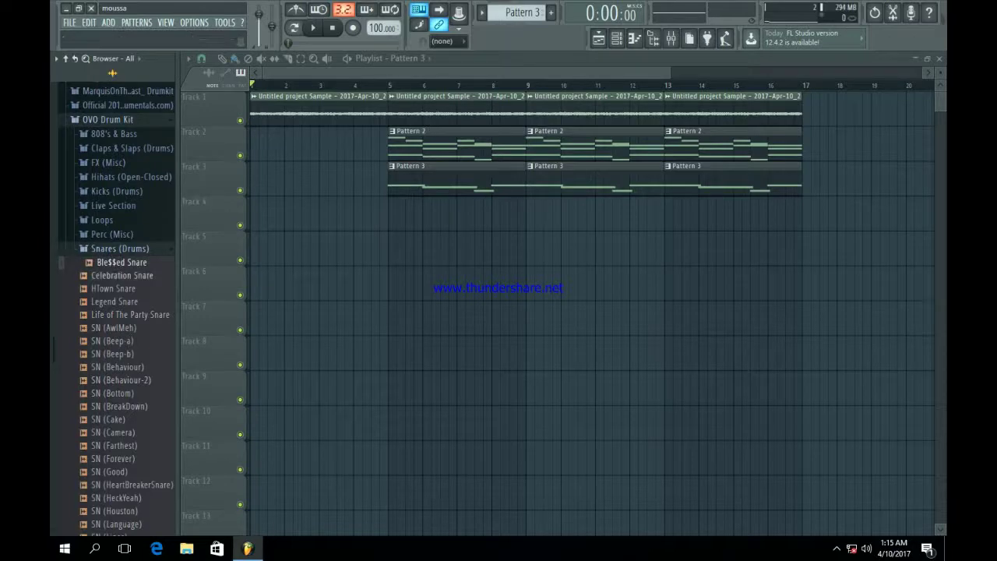
Load Ble$$ed Snare into a new sampler channel and close its settings window.
right_click(136, 260)
left_click(194, 274)
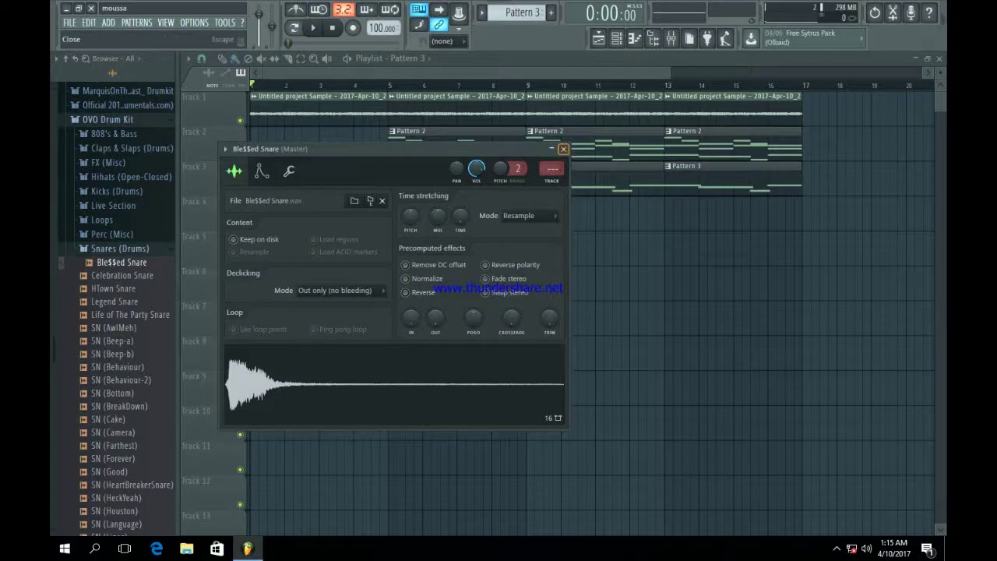
left_click(563, 148)
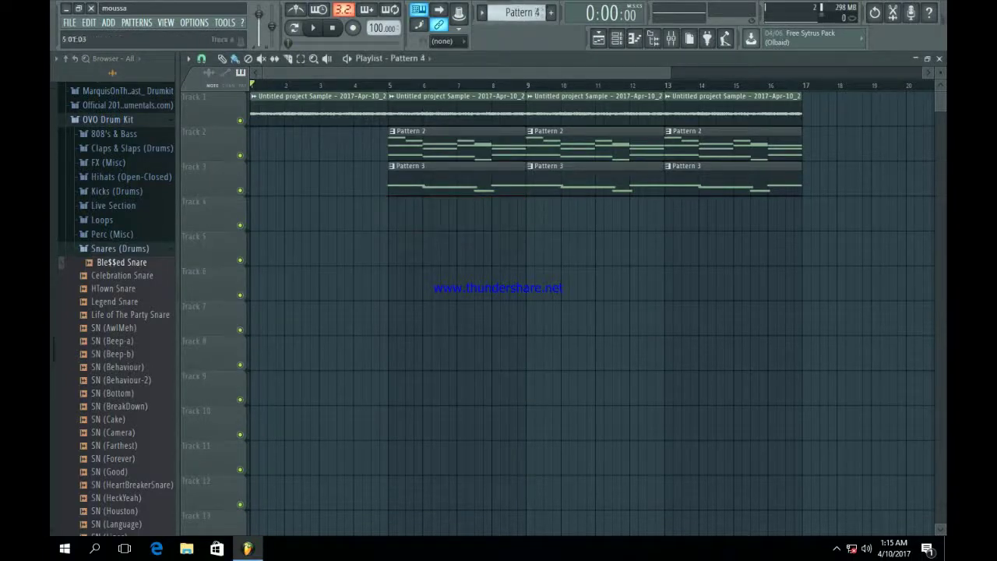
Place Pattern 4 on Track 4 from bar 5 to bar 9 and select that range for looped playback.
left_click_drag(424, 214, 526, 214)
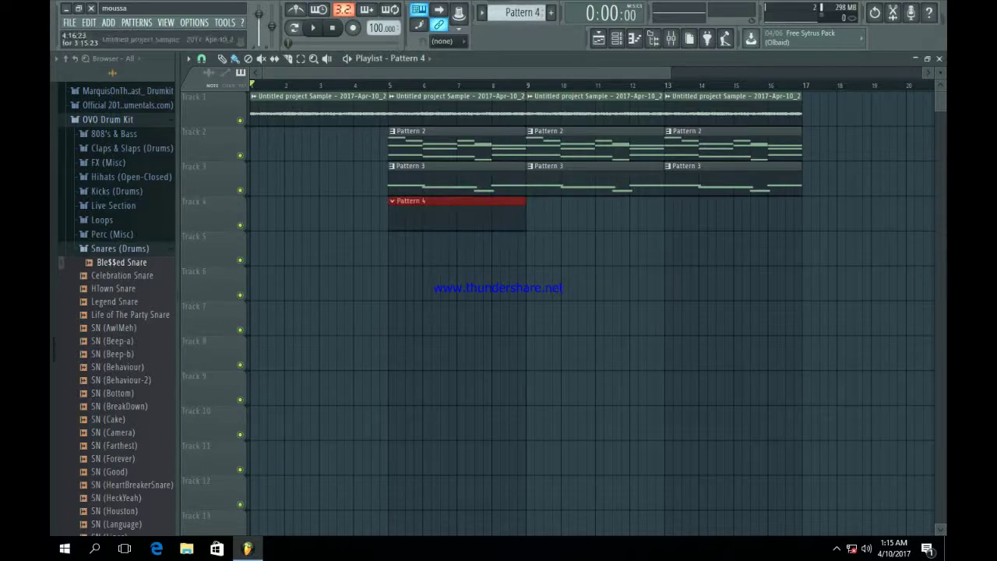
left_click_drag(390, 84, 526, 84)
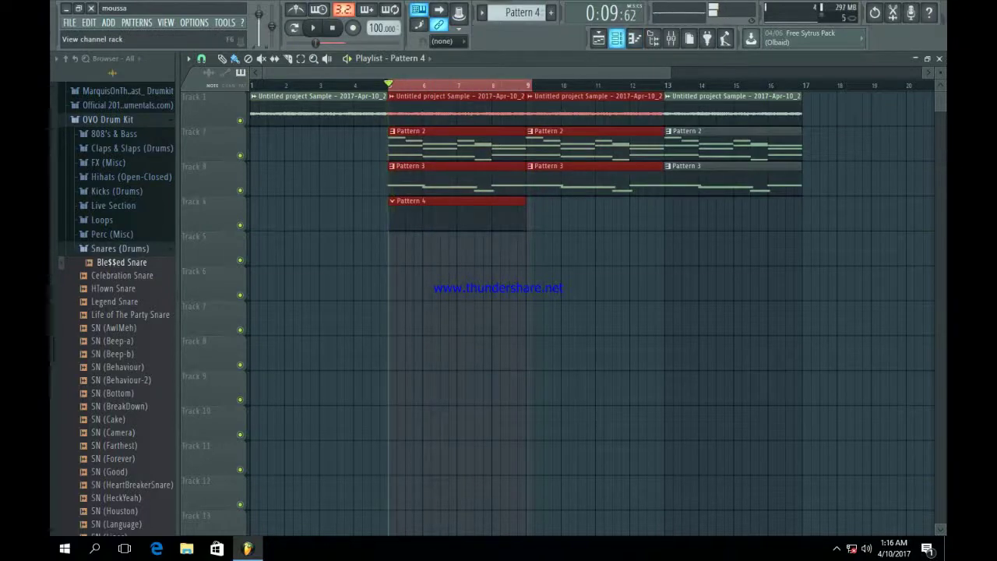
Program Nasty Kick on steps 1 and 19 and Ble$$ed Snare on steps 9, 17, 25 and 31 of Pattern 4, checking against playback.
key("F6")
key("space")
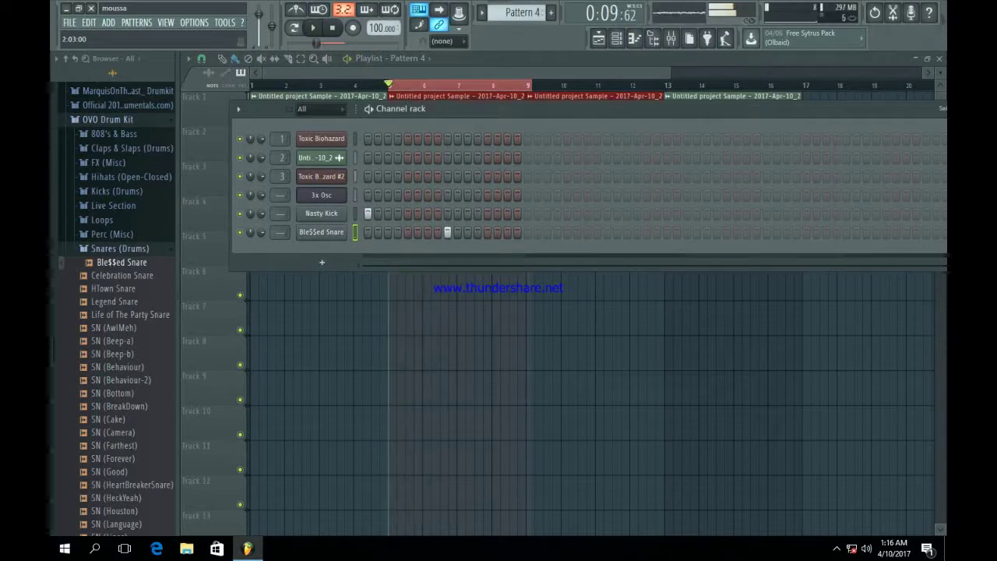
key("space")
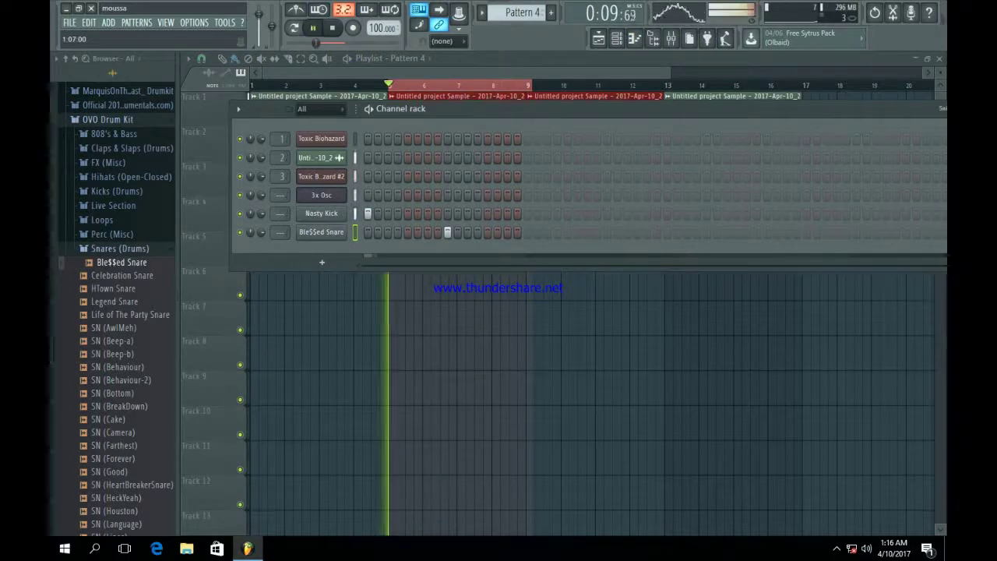
left_click(427, 232)
key("space")
key("space")
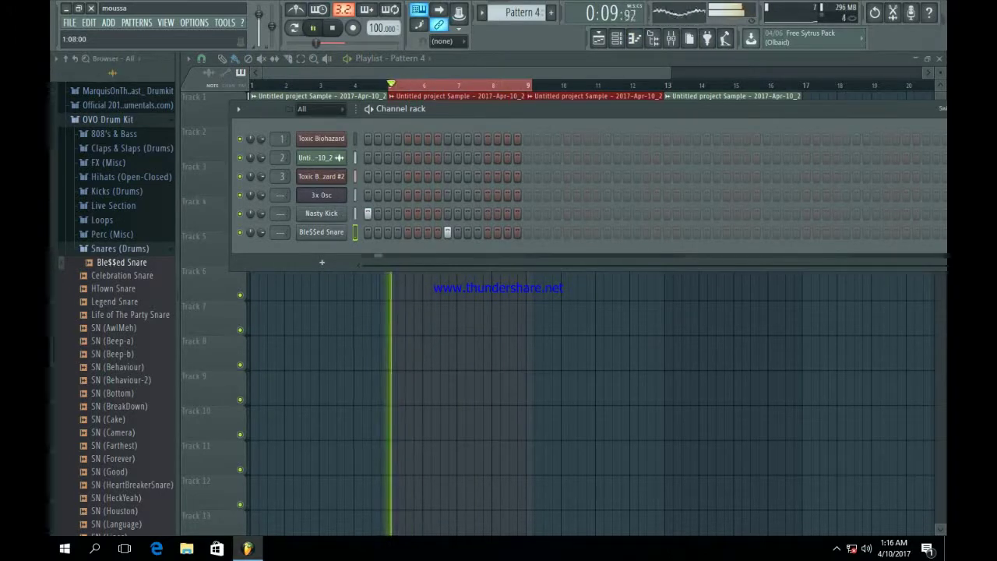
left_click(526, 231)
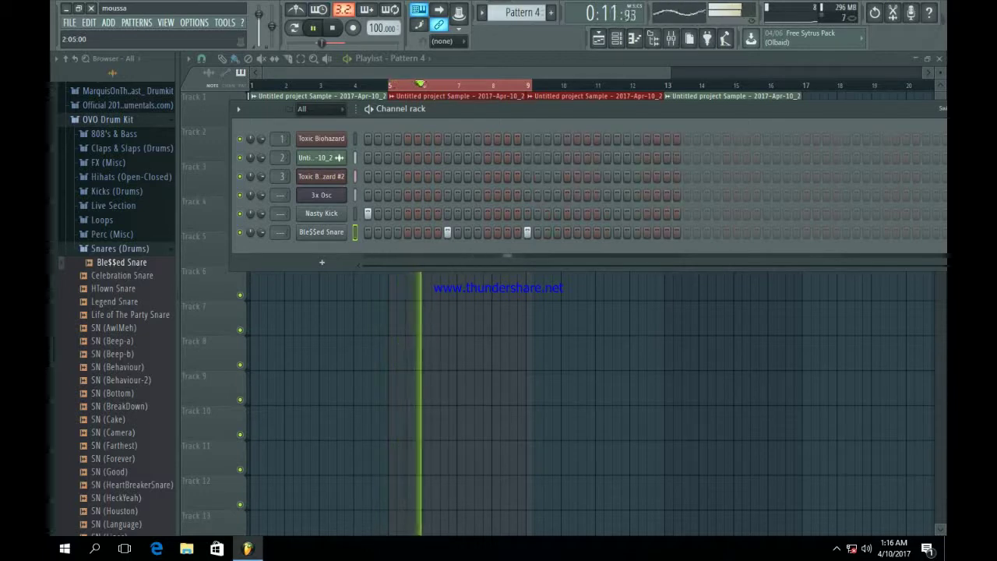
left_click(547, 213)
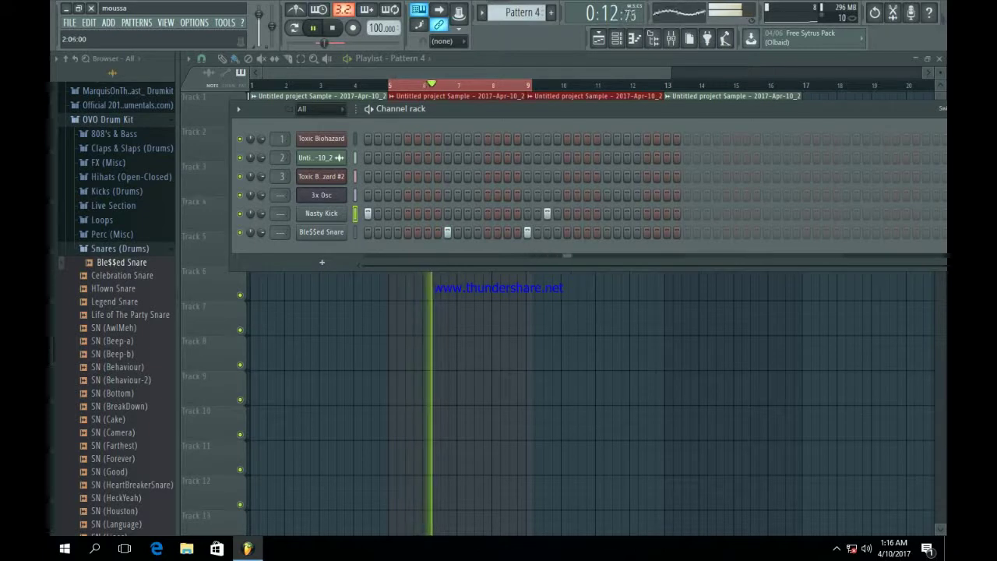
left_click(607, 231)
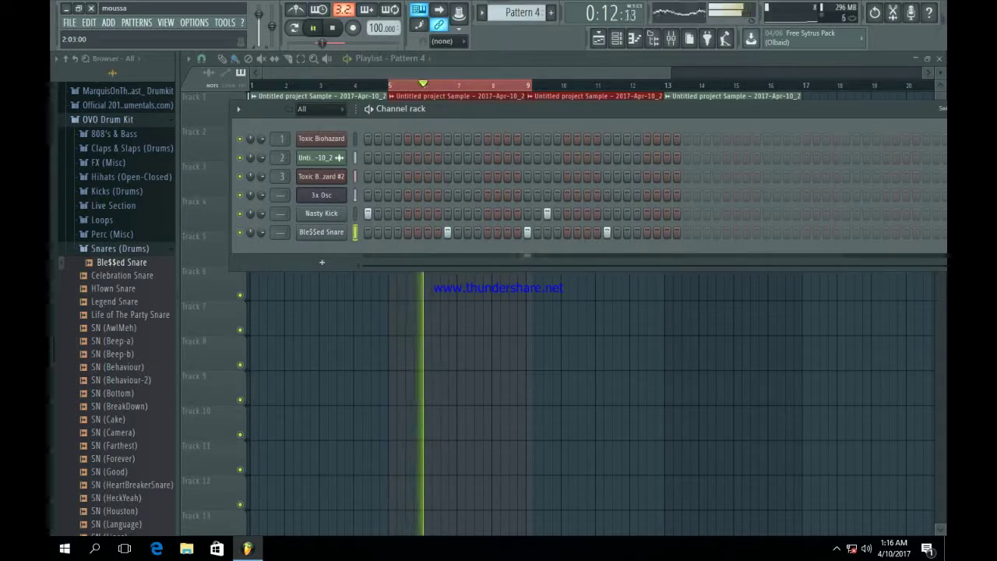
left_click(666, 231)
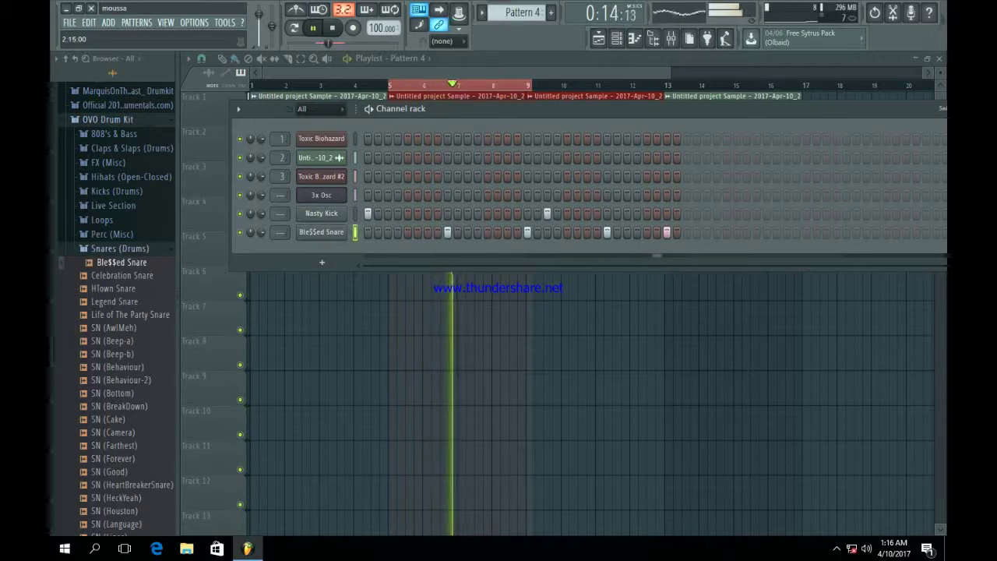
Add Ble$$ed Snare on step 37 and Nasty Kick on steps 41 and 43 of Pattern 4, and play the loop to check.
left_click(727, 232)
key("space")
left_click(766, 213)
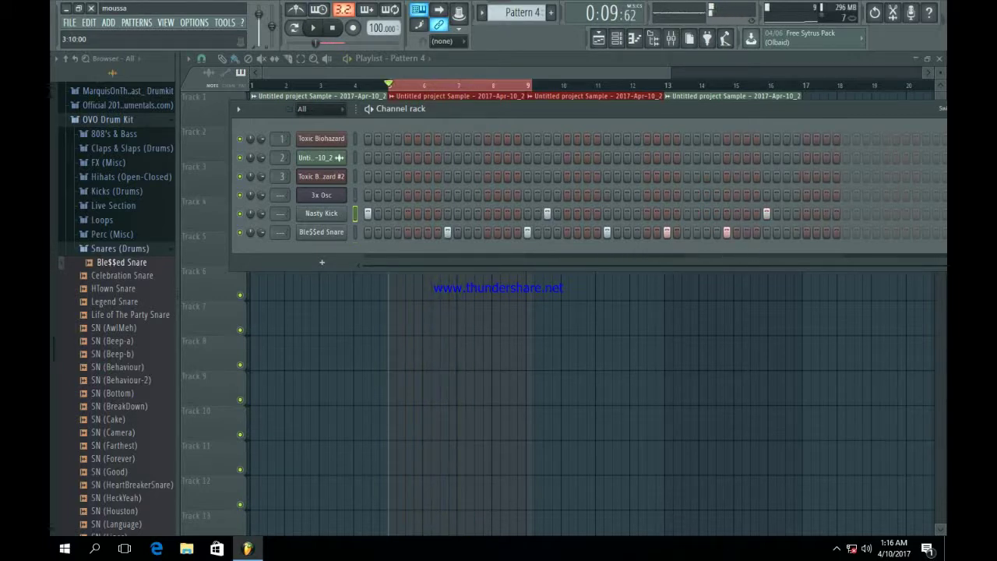
key("space")
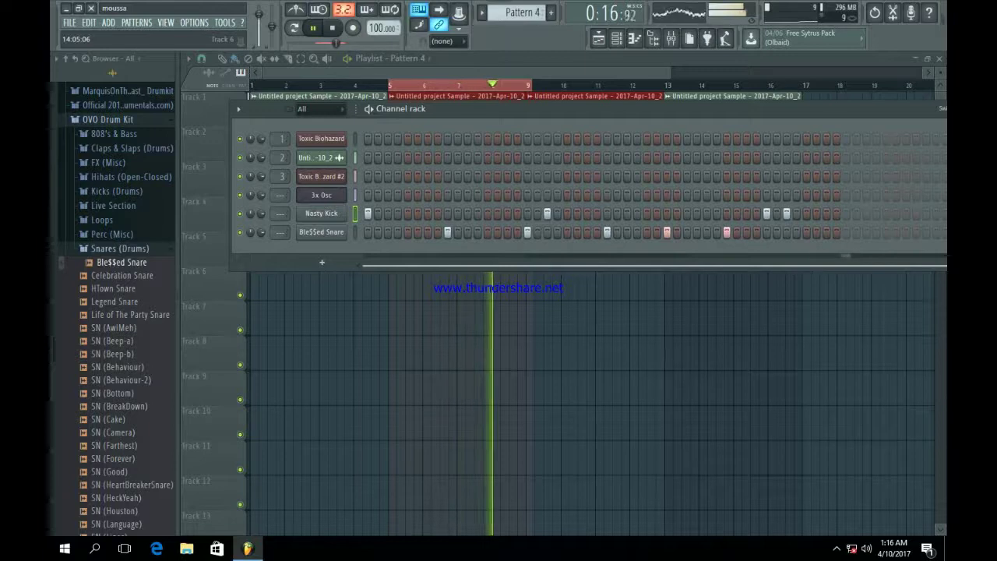
key("space")
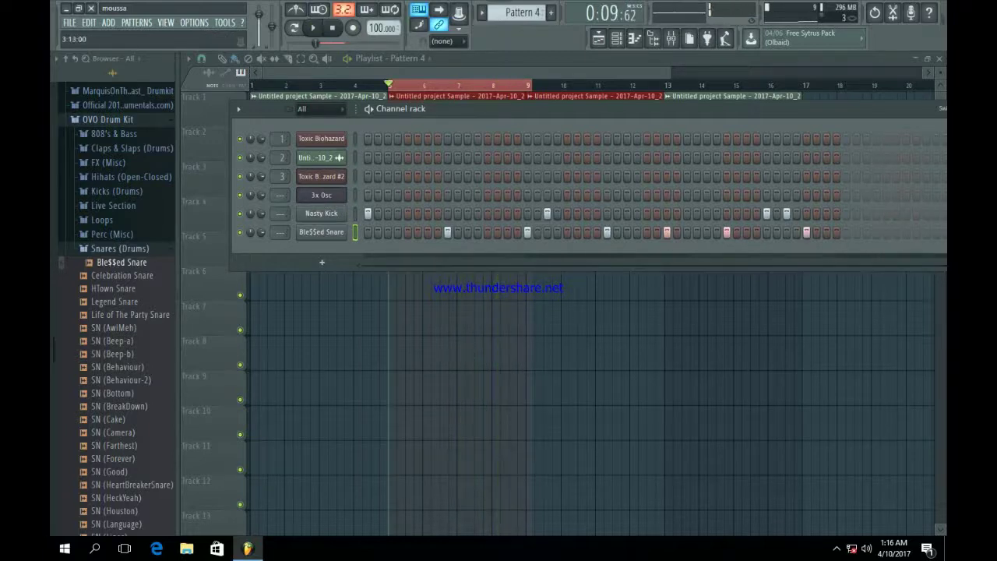
Finish Pattern 4's fourth bar with Ble$$ed Snare on steps 49 and 61 and Nasty Kick on step 57 during playback, and hide the channel rack.
key("F6")
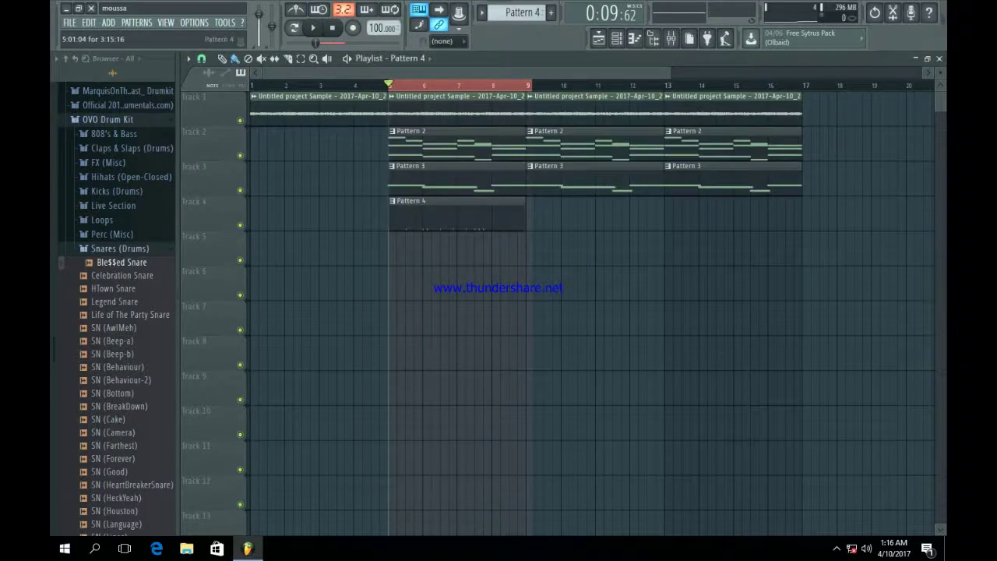
key("space")
left_click(616, 38)
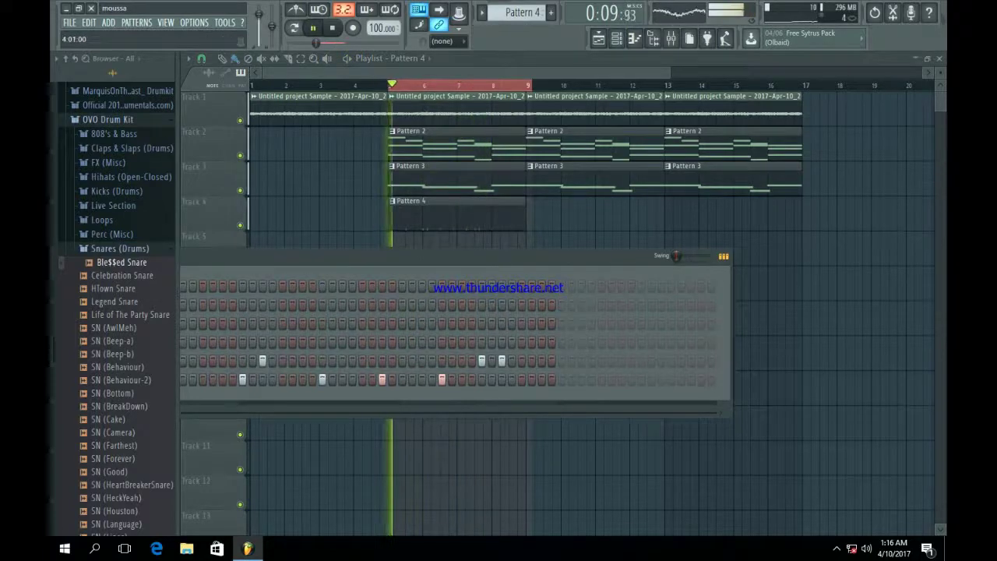
left_click(561, 379)
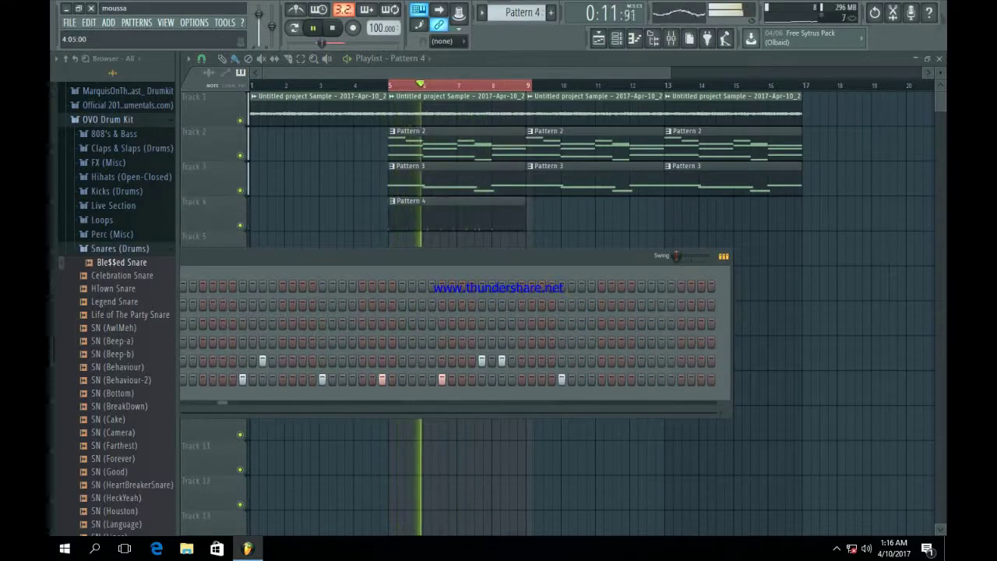
left_click(601, 361)
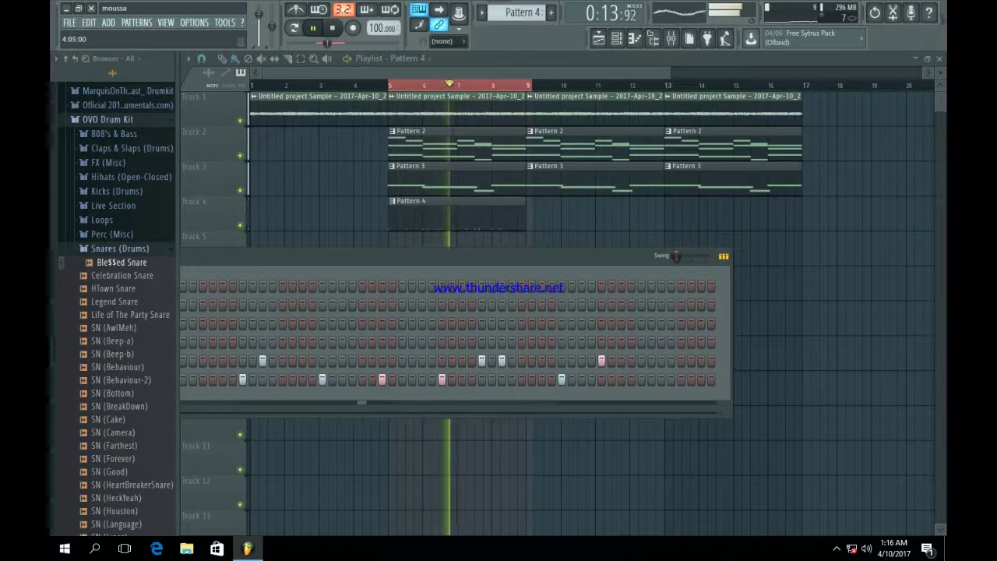
left_click(641, 361)
left_click(681, 379)
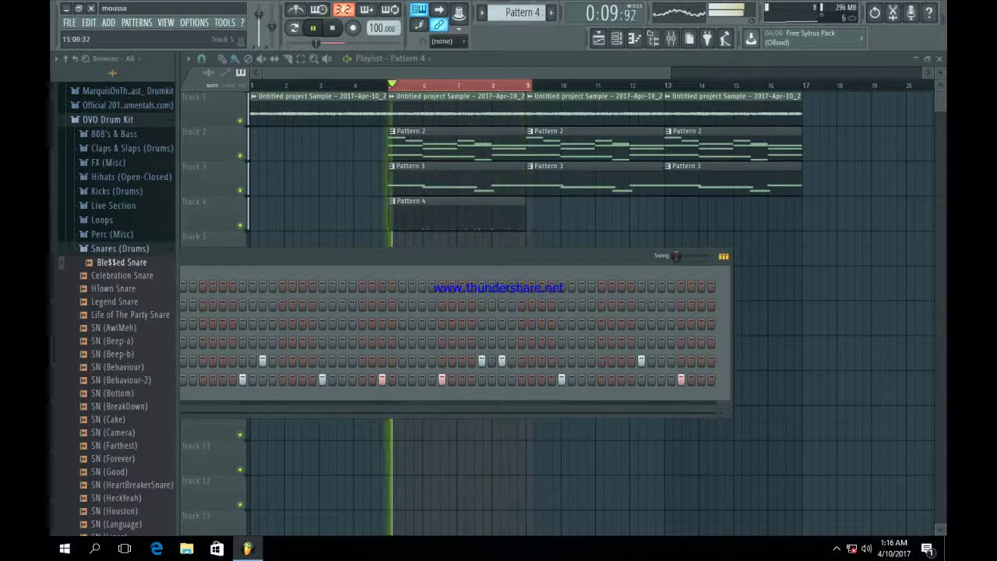
key("space")
key("F6")
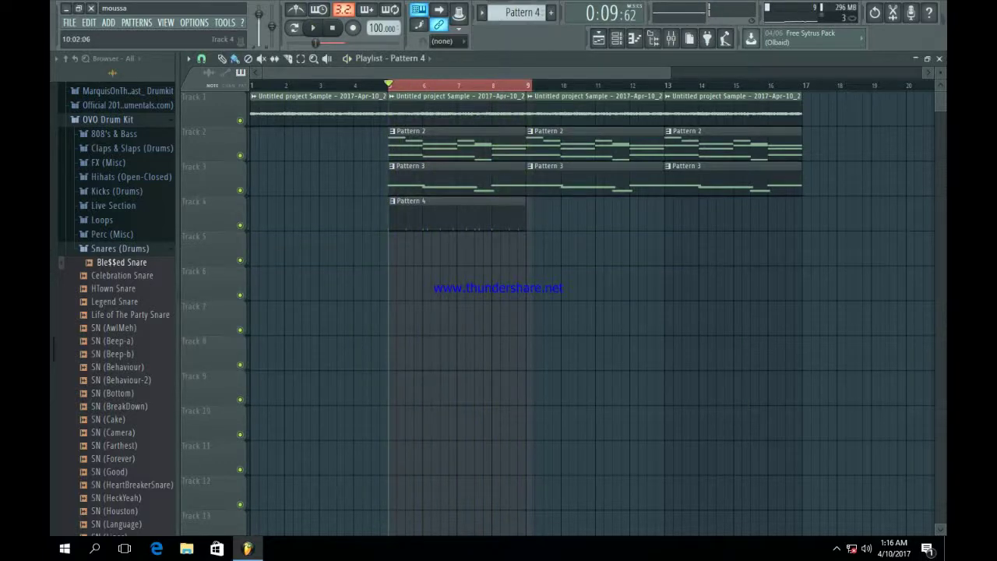
Clear the playback range and duplicate the Pattern 4 clip twice along Track 4 to fill up to bar 17.
key("ctrl+d")
left_click(472, 215)
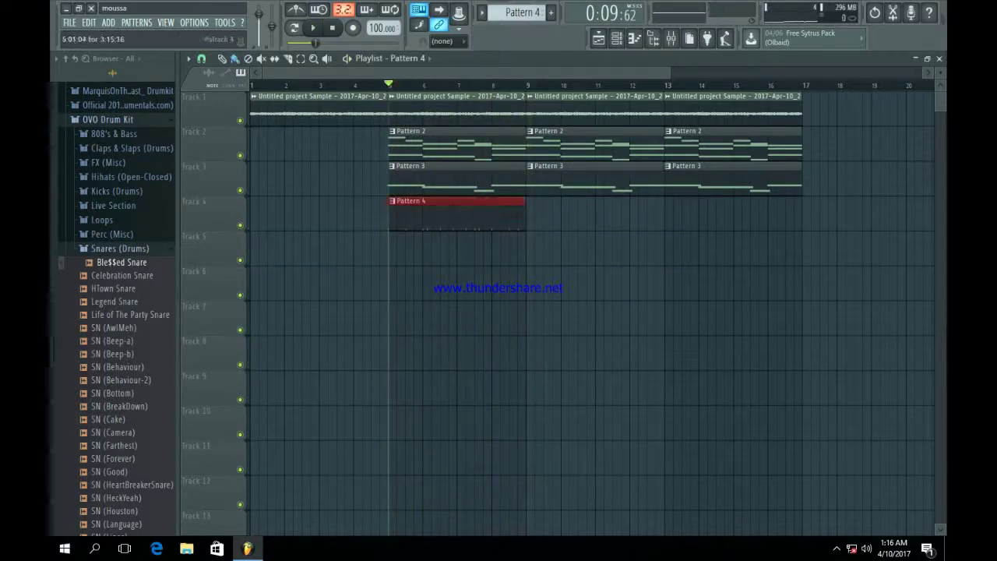
key("ctrl+b")
key("ctrl+b")
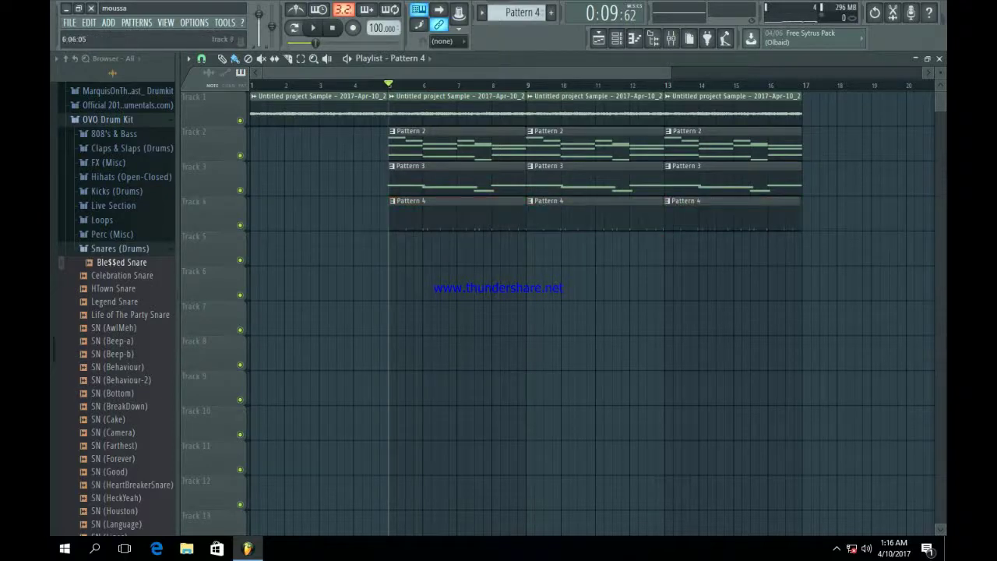
Audition the hi-hat samples in the OVO Drum Kit's Hihats (Open-Closed) folder, from Click Clack HiHat through You&6 Hat.
left_click(120, 248)
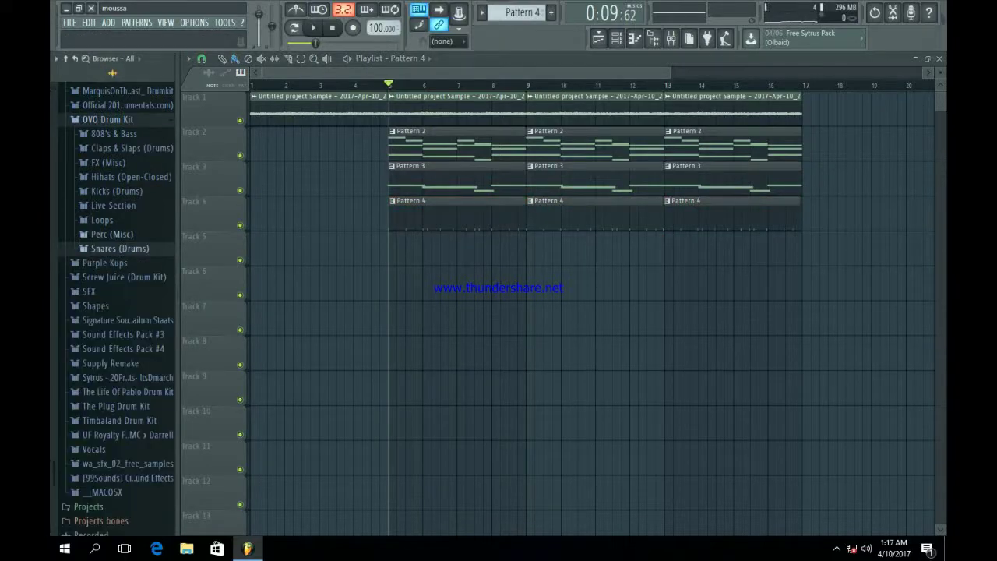
left_click(129, 177)
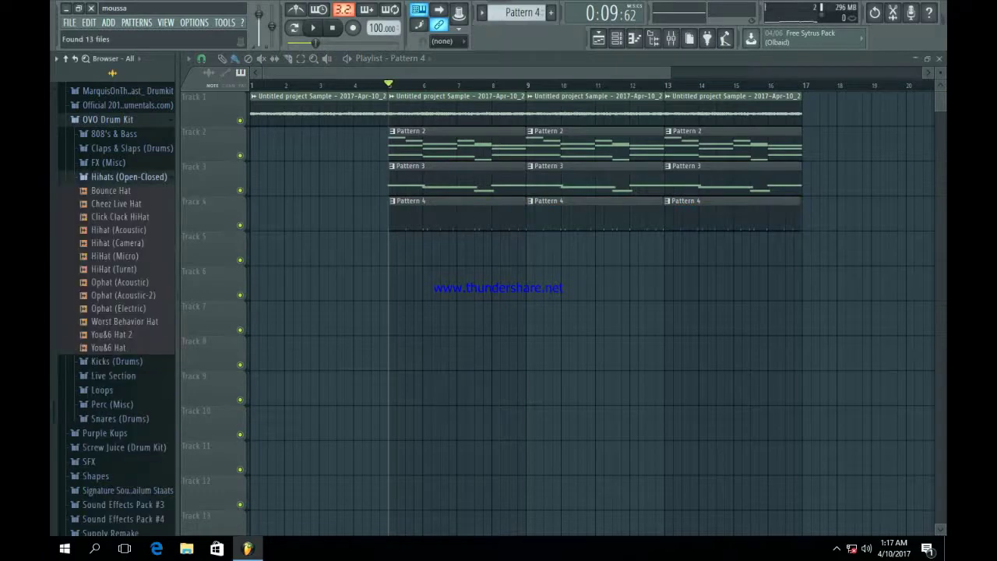
left_click(126, 217)
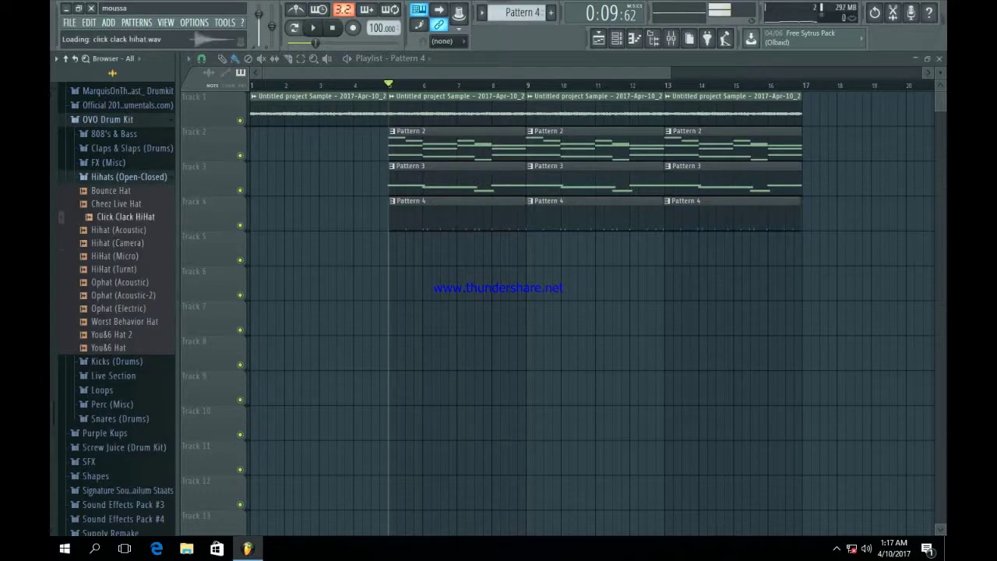
key("Down")
key("Down")
key("Down")
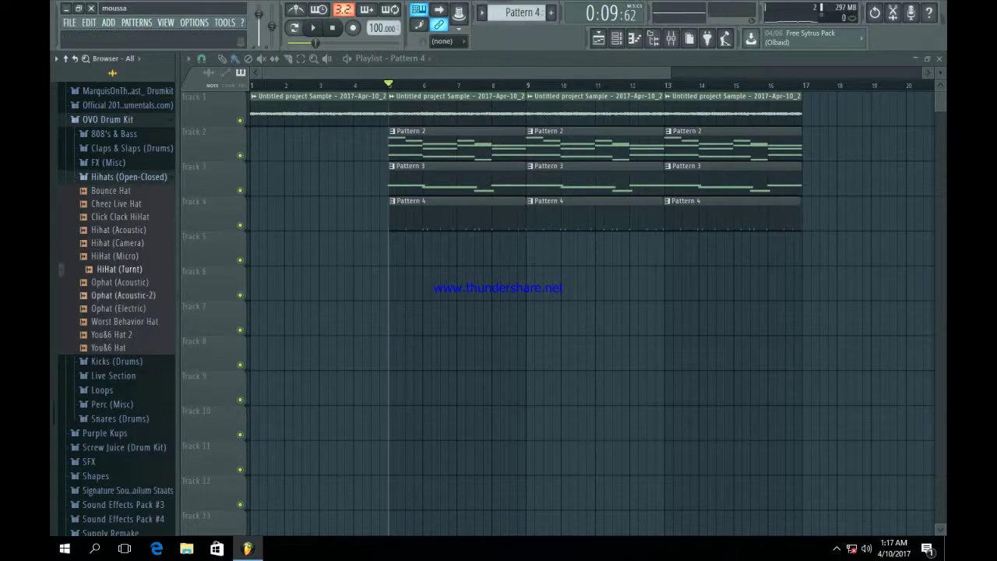
key("Down")
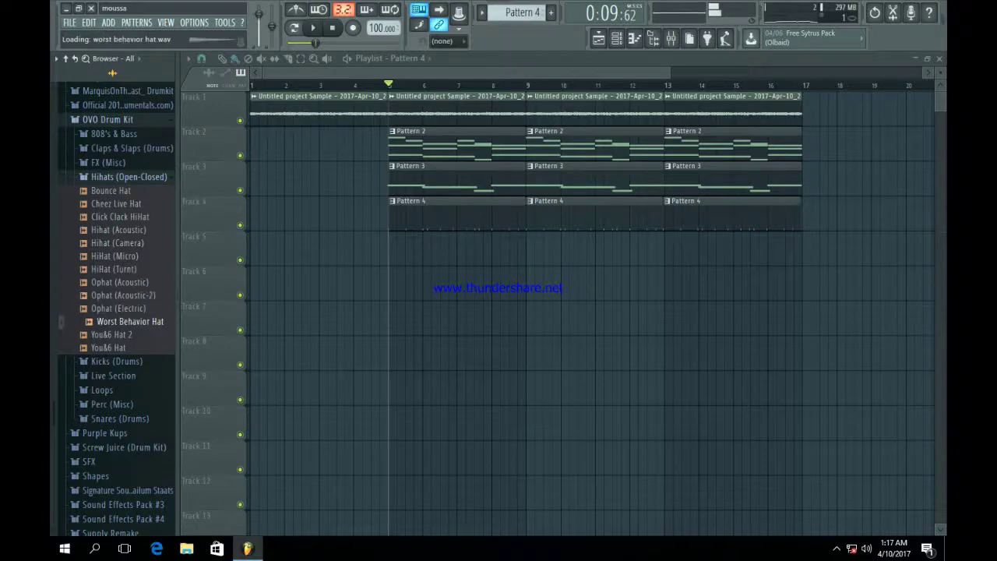
key("Down")
key("Down")
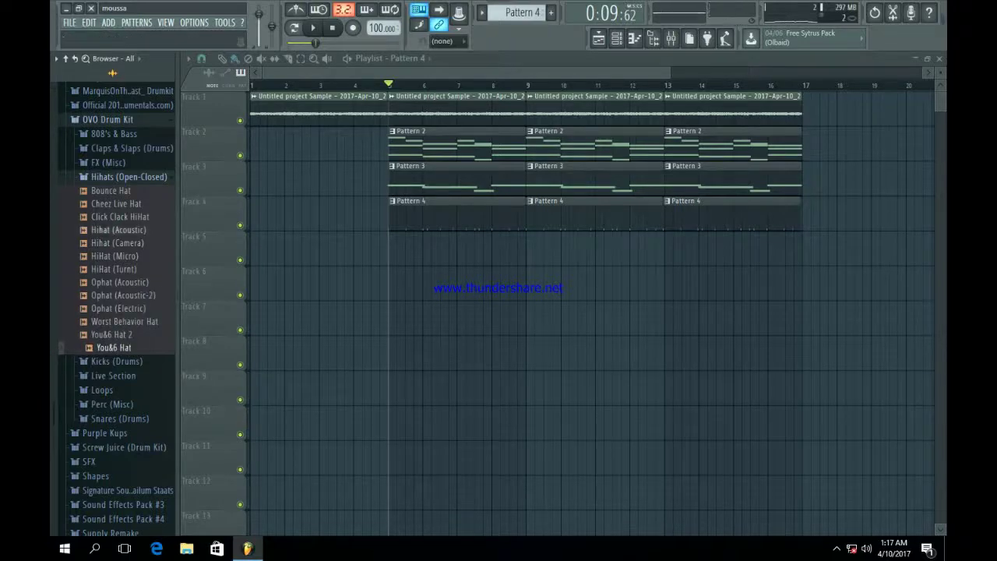
Load Hihat (Acoustic) into a new sampler channel, change its time-stretching mode, and close the channel settings.
left_click(124, 229)
right_click(144, 227)
left_click(187, 241)
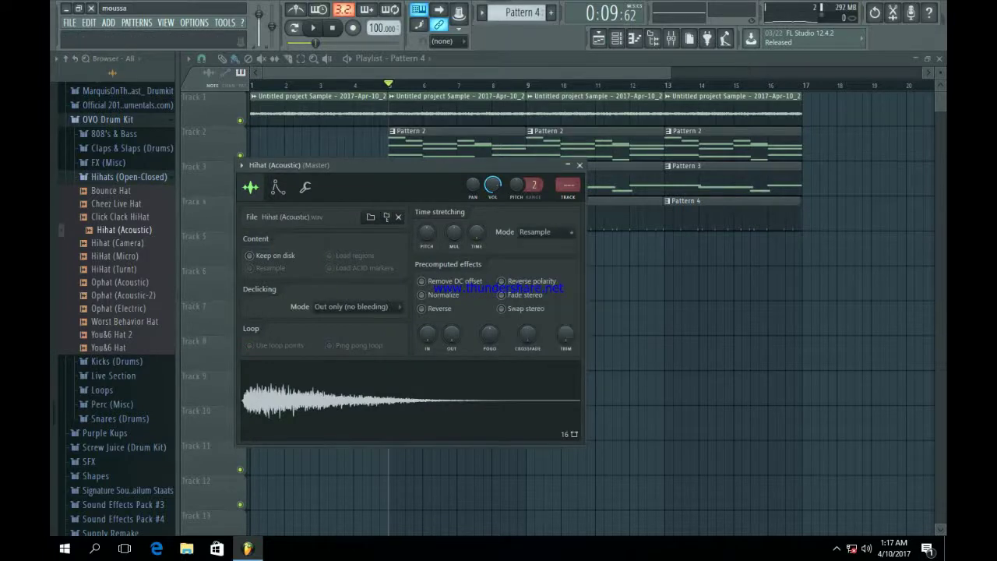
left_click(537, 232)
left_click(535, 255)
left_click(580, 165)
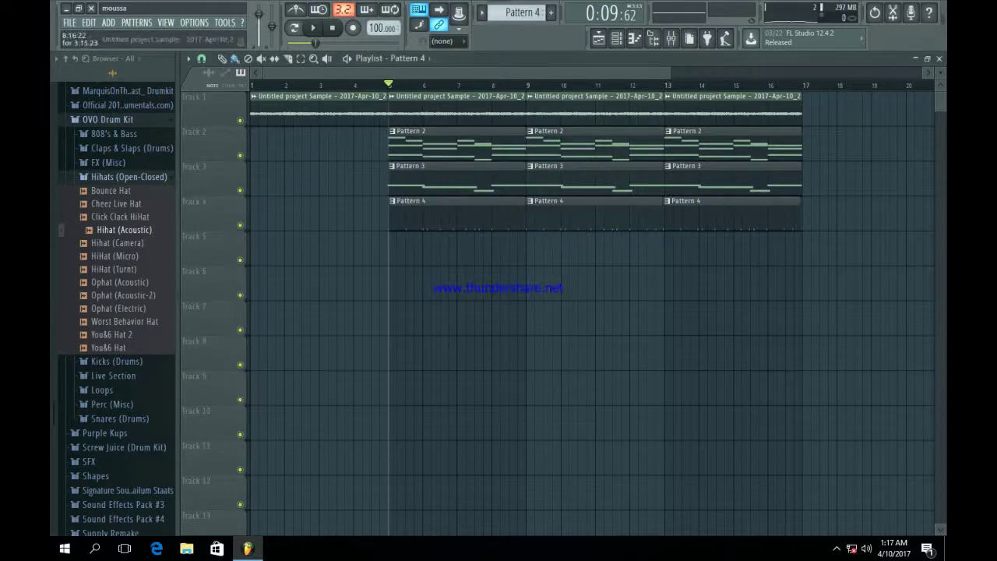
Switch to Pattern 5 in the channel rack and fill the Hihat (Acoustic) channel on every 2 steps.
left_click(616, 39)
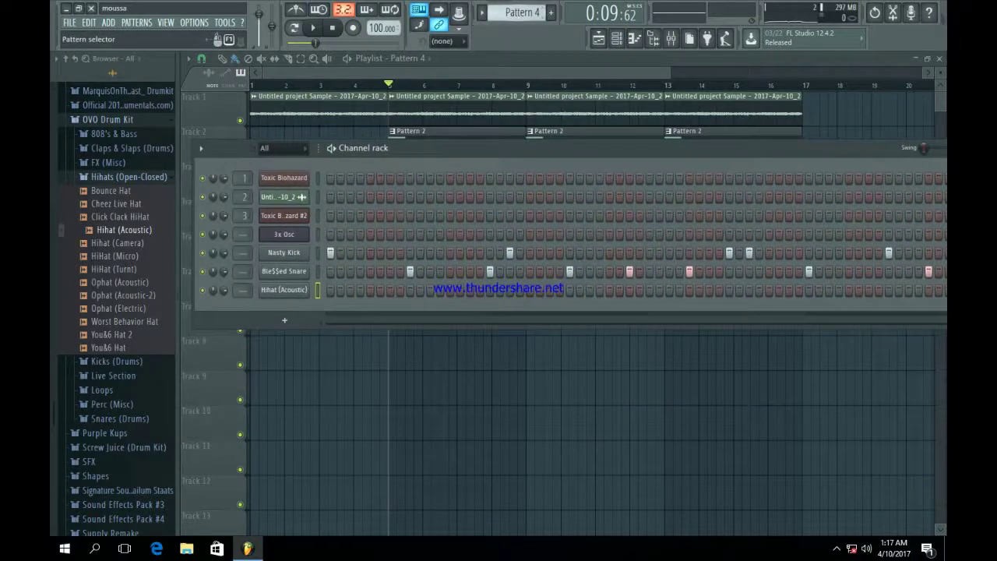
scroll(514, 12, "down", 1)
right_click(273, 290)
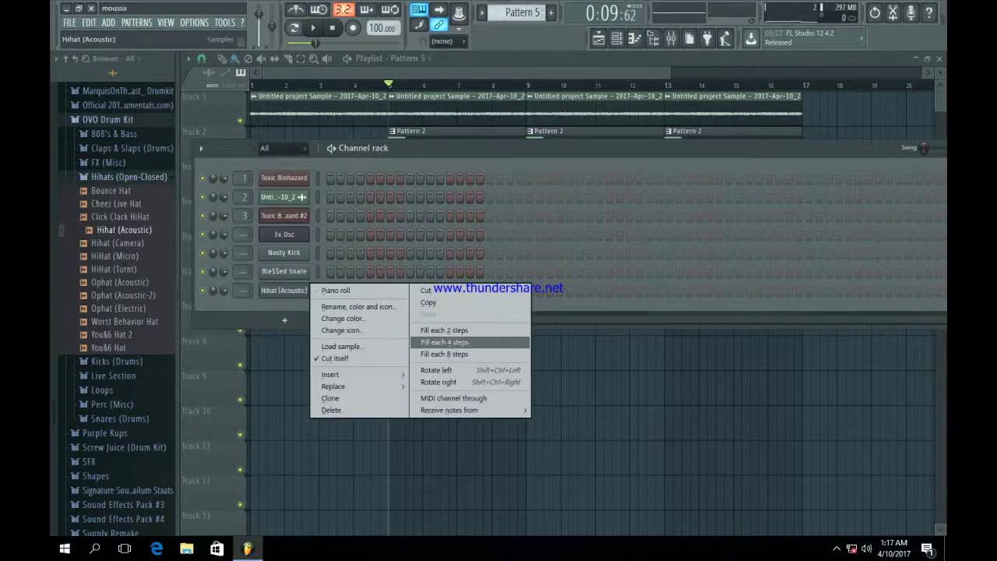
left_click(448, 330)
Slightly lower the velocity of every second Hihat (Acoustic) note in Pattern 5's piano roll.
right_click(268, 286)
left_click(327, 291)
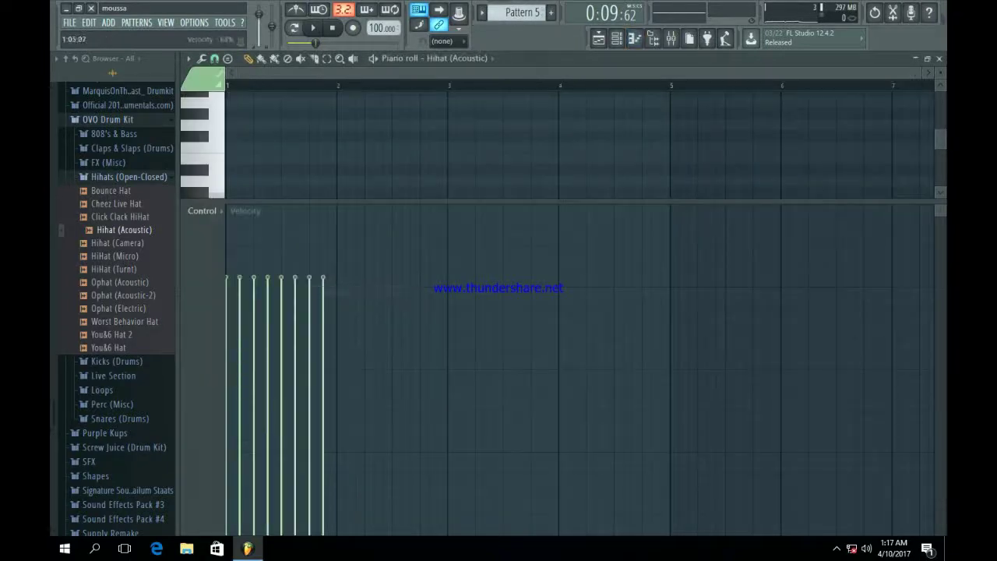
left_click(239, 291)
left_click(322, 292)
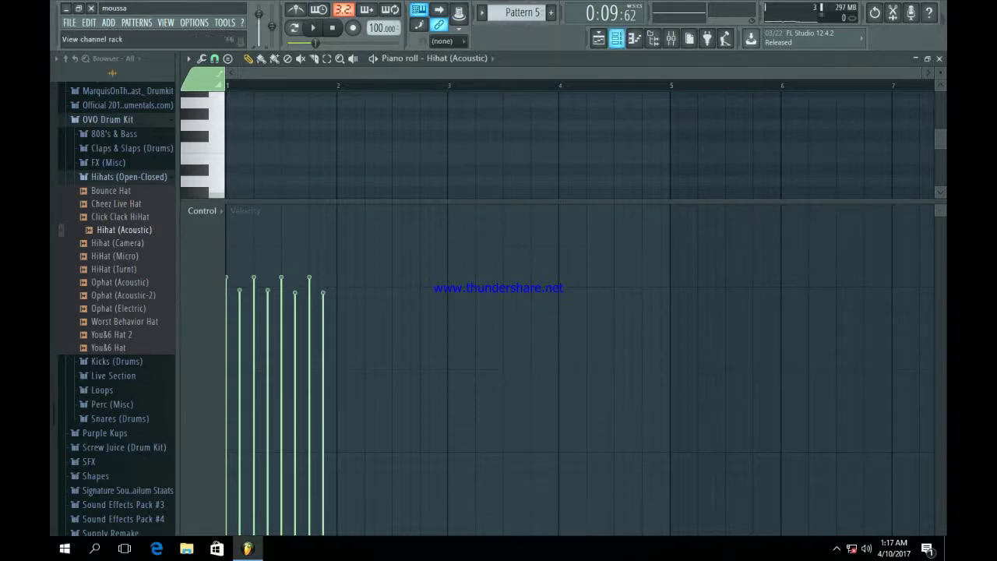
Paint Pattern 5 clips along Track 5 of the playlist from bar 5 to bar 17, with the first aligned to bar 5.
key("F5")
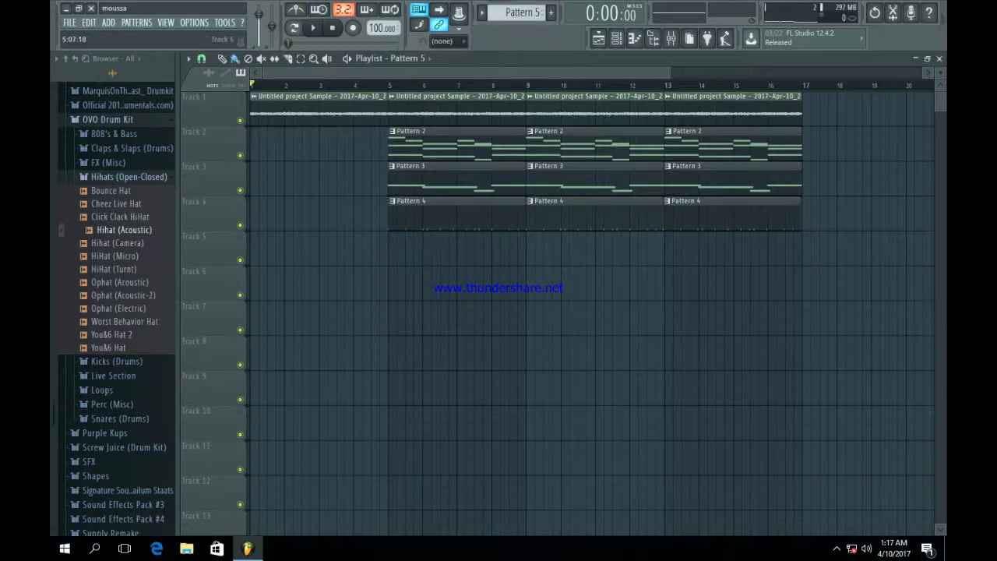
mouse_move(389, 246)
left_mouse_down()
mouse_move(662, 248)
mouse_move(790, 265)
mouse_move(785, 247)
left_mouse_up()
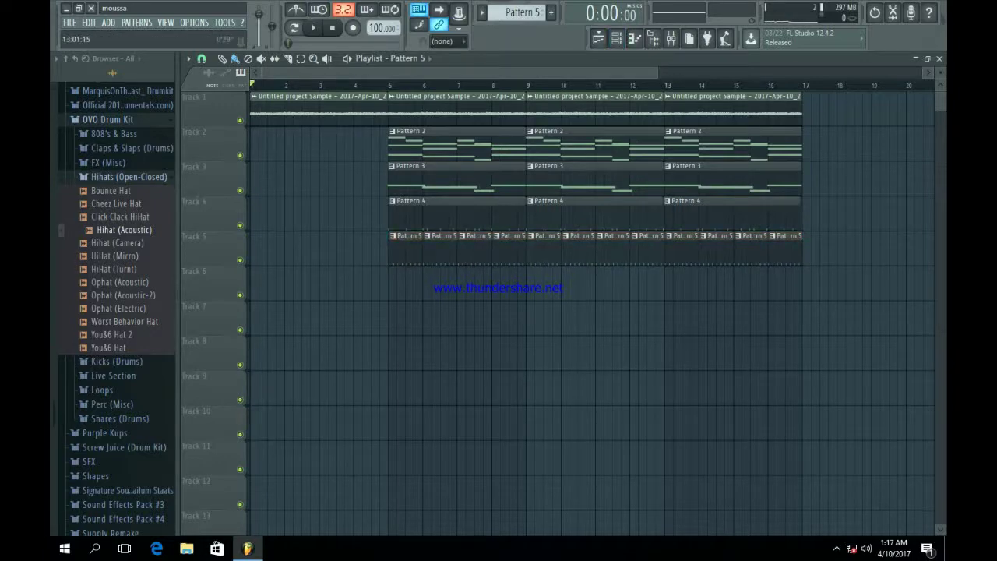
scroll(798, 257, "up", 2)
scroll(798, 257, "up", 4)
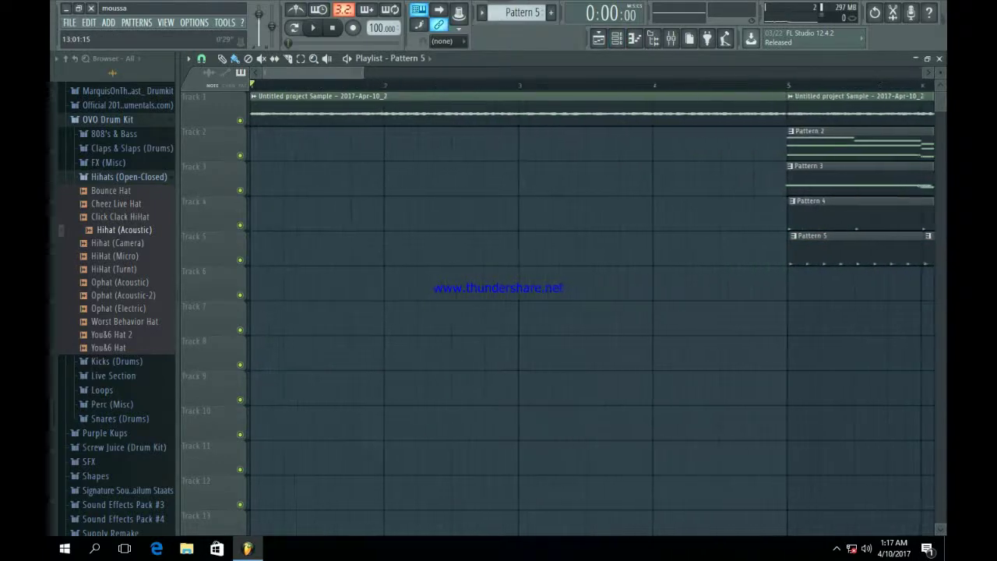
scroll(600, 311, "right", 3)
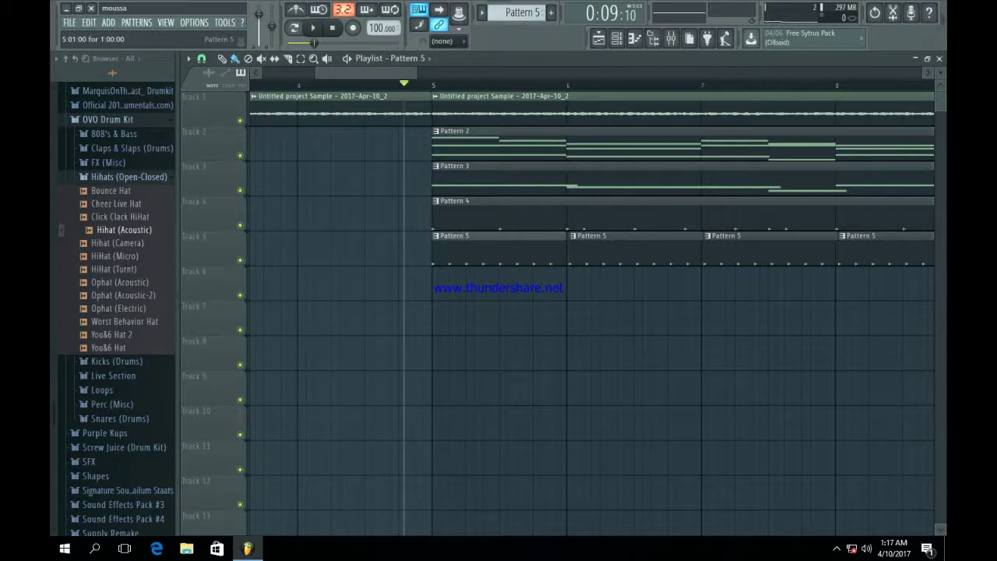
Delete the Pattern 5 clips on Track 5 from bar 6 up to bar 14, keeping the first clip.
scroll(592, 311, "right", 3)
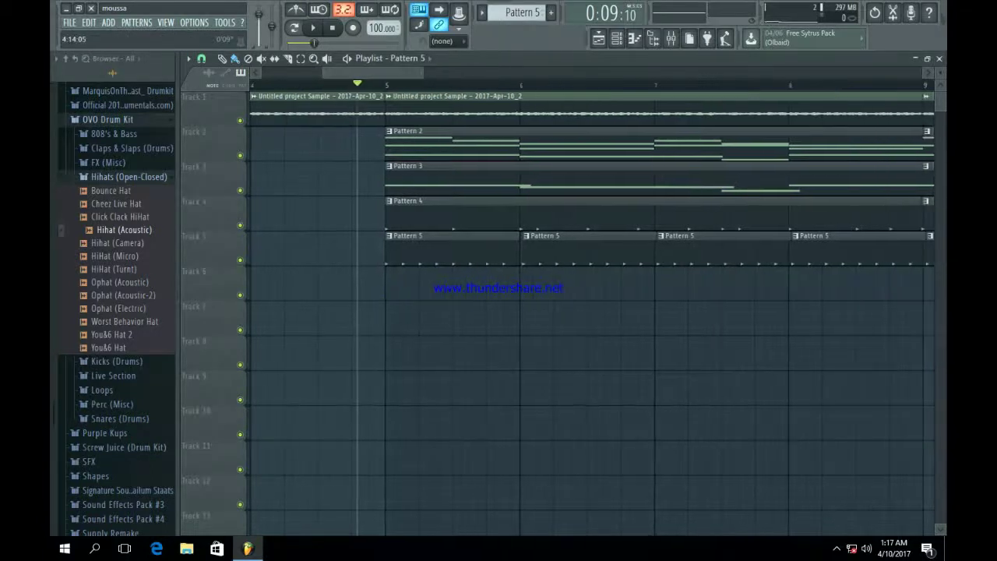
right_click(553, 249)
right_click(688, 249)
right_click(824, 249)
right_click(911, 249)
scroll(856, 249, "right", 10)
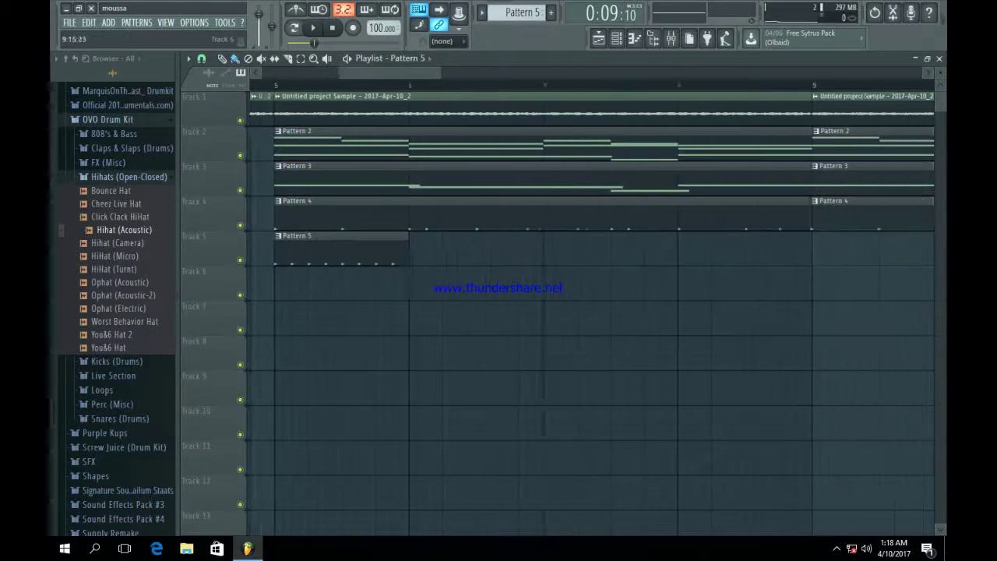
scroll(592, 311, "right", 5)
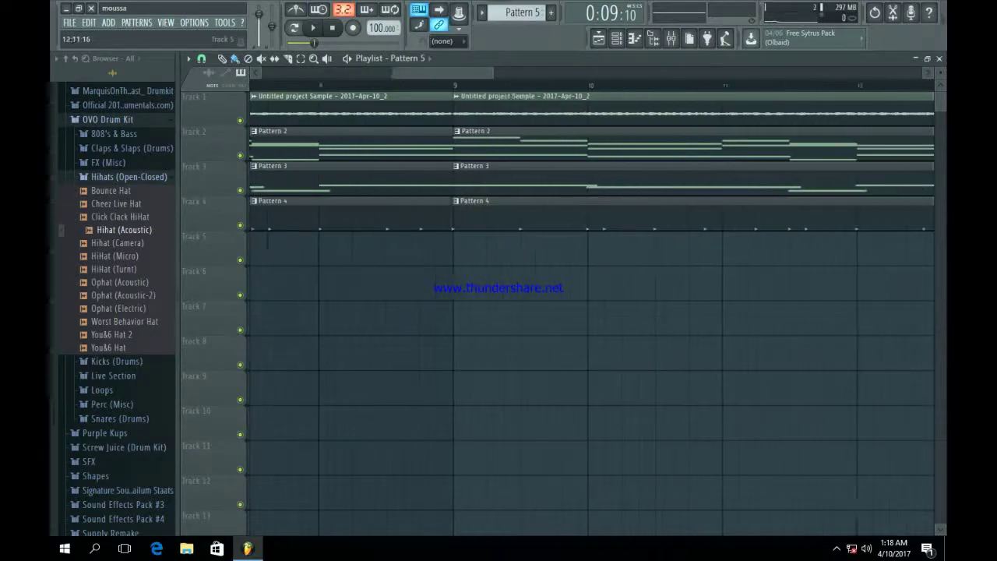
Delete the second Pattern 4 clip at bar 9 and align the first one exactly with the start of bar 5.
scroll(592, 311, "down", 4)
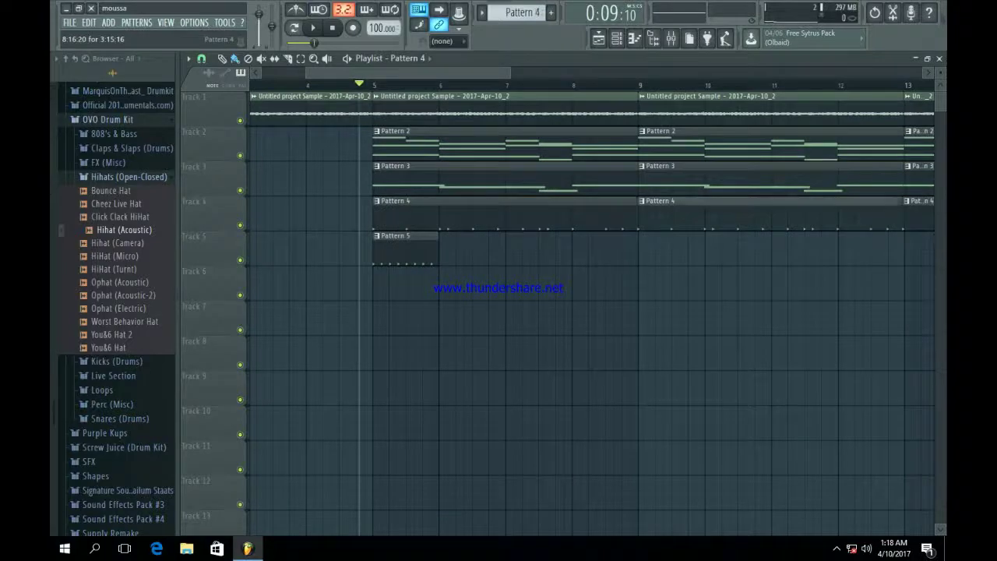
right_click(880, 203)
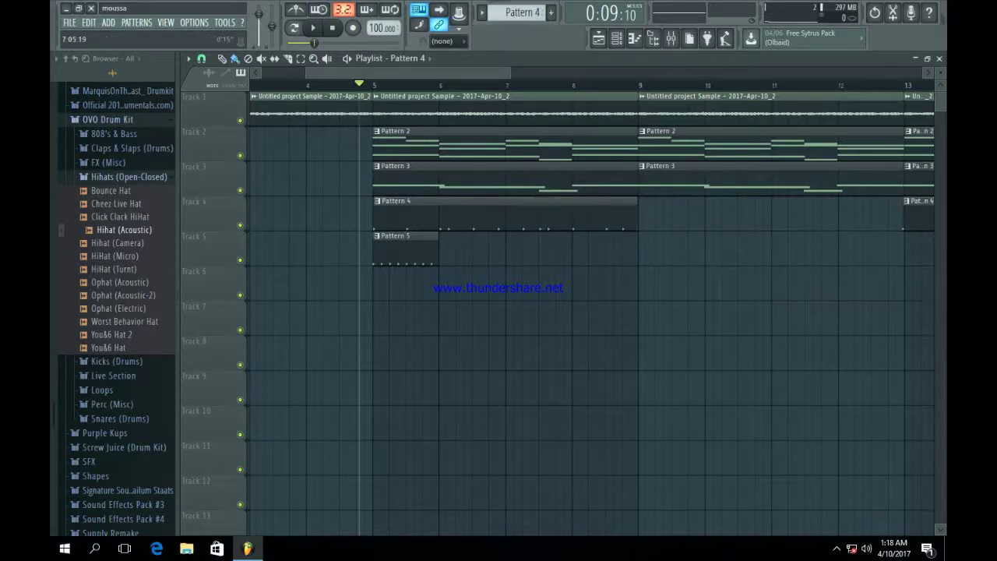
scroll(592, 312, "up", 5)
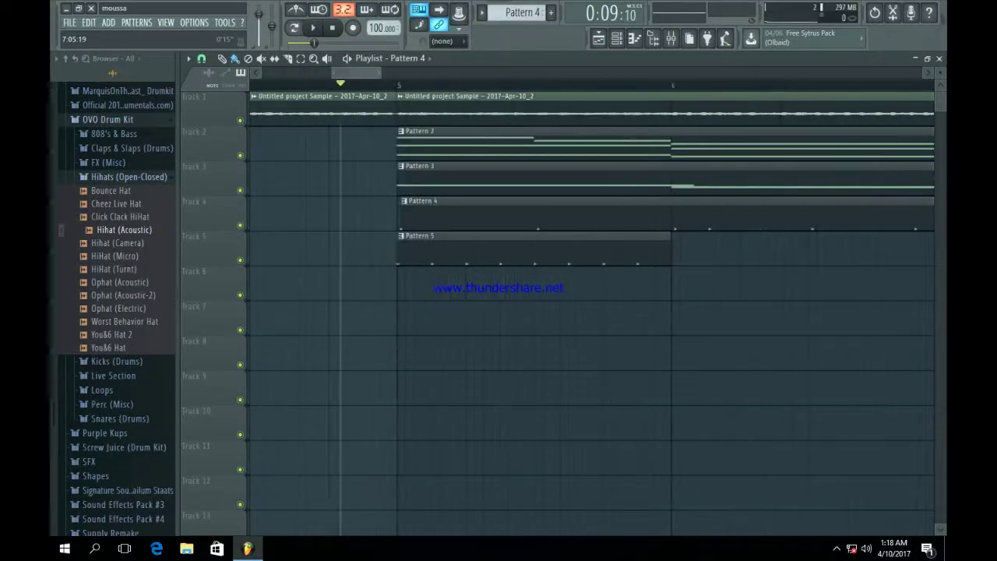
left_click_drag(424, 201, 421, 201)
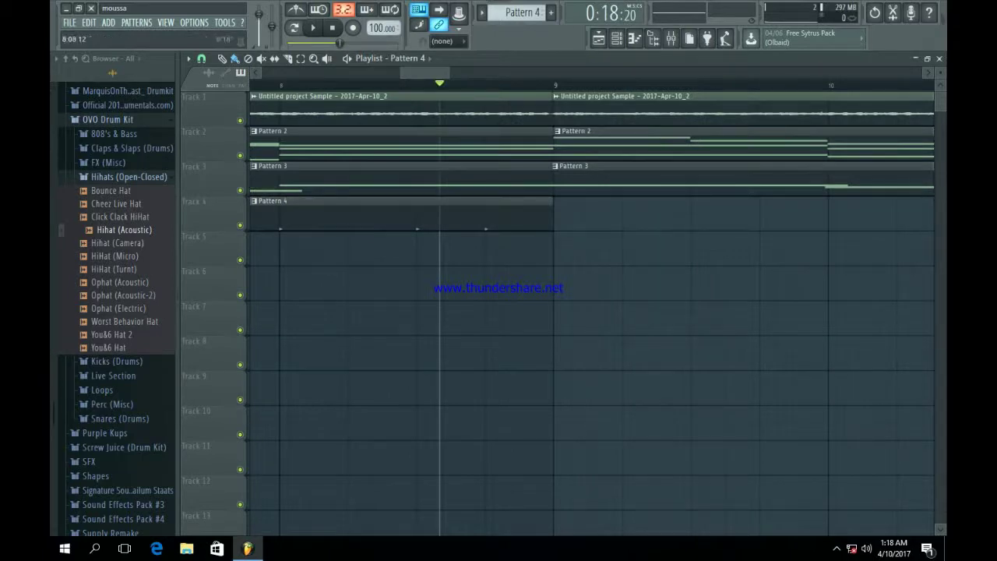
Align the second and third Pattern 3 clips on Track 3 exactly with the starts of bars 9 and 13.
scroll(926, 311, "up", 2)
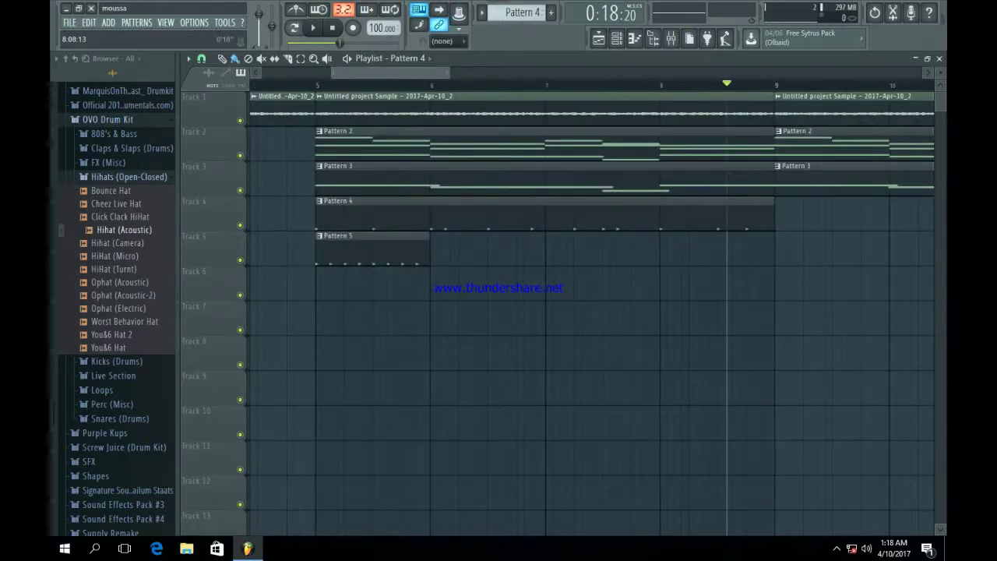
scroll(927, 311, "down", 3)
scroll(592, 304, "right", 2)
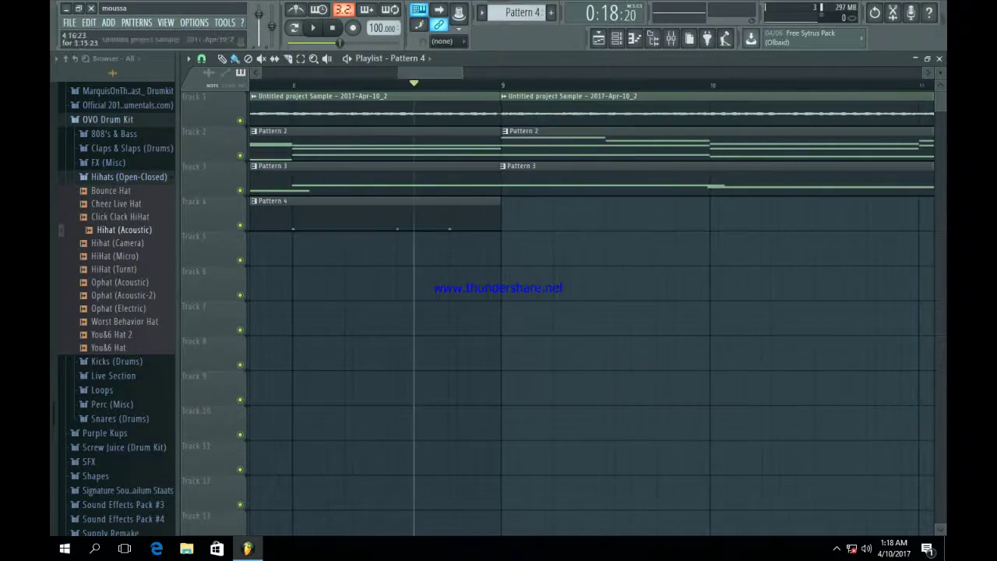
left_click_drag(522, 168, 542, 167)
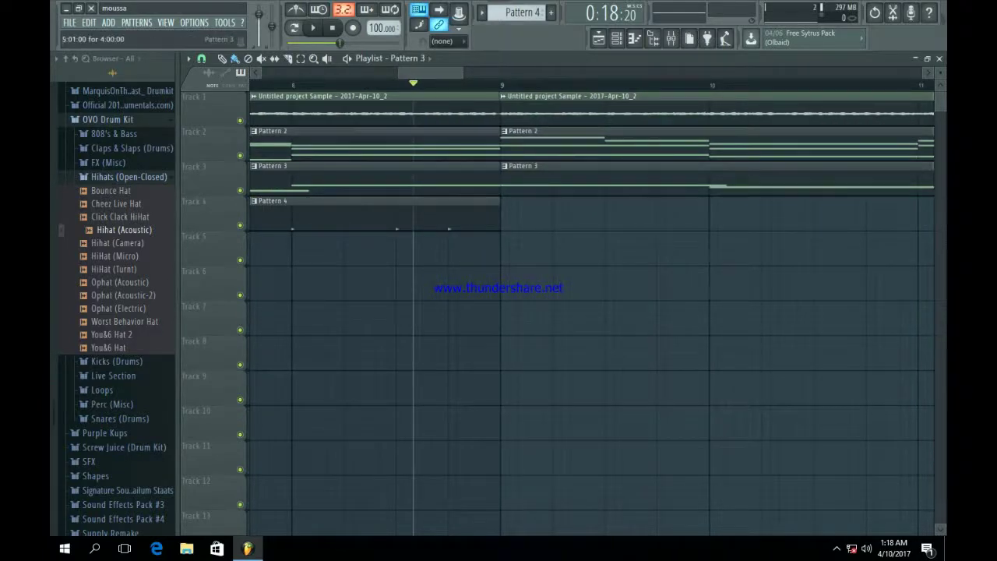
left_click_drag(510, 167, 527, 167)
scroll(592, 312, "right", 10)
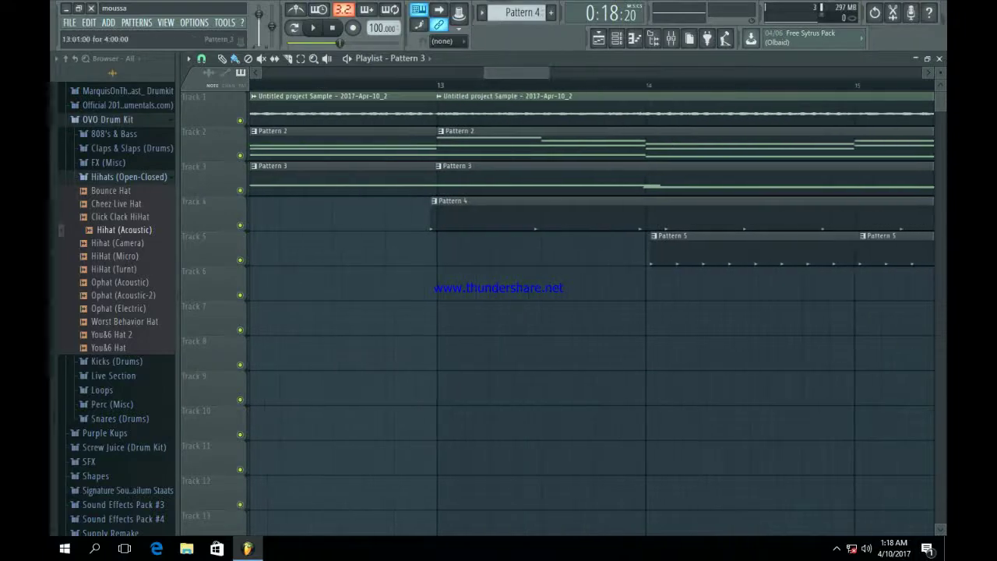
left_click_drag(460, 166, 466, 165)
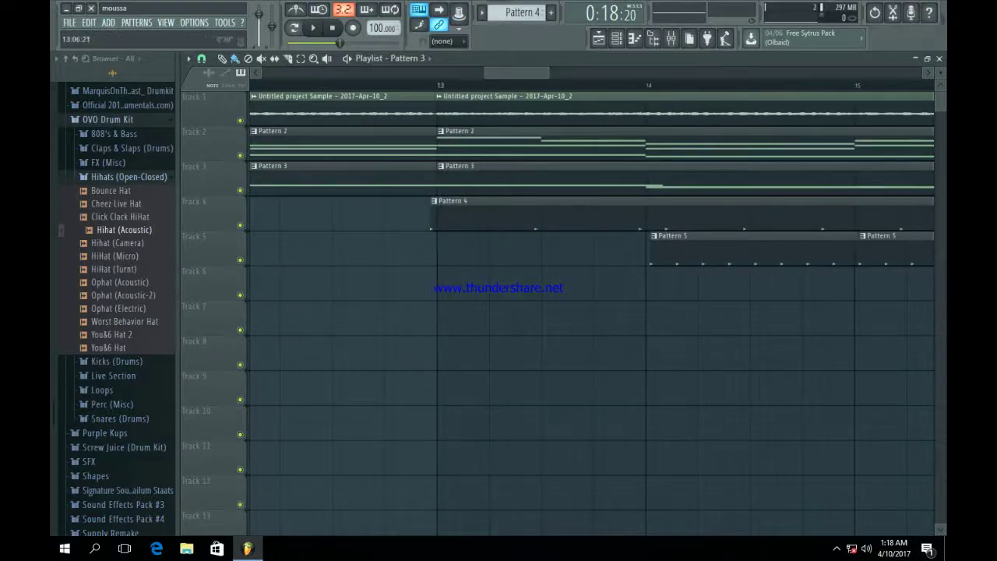
Remove the last Pattern 4 clip near bar 13 and the leftover Pattern 5 clips from bar 14 onward.
scroll(591, 311, "right", 6)
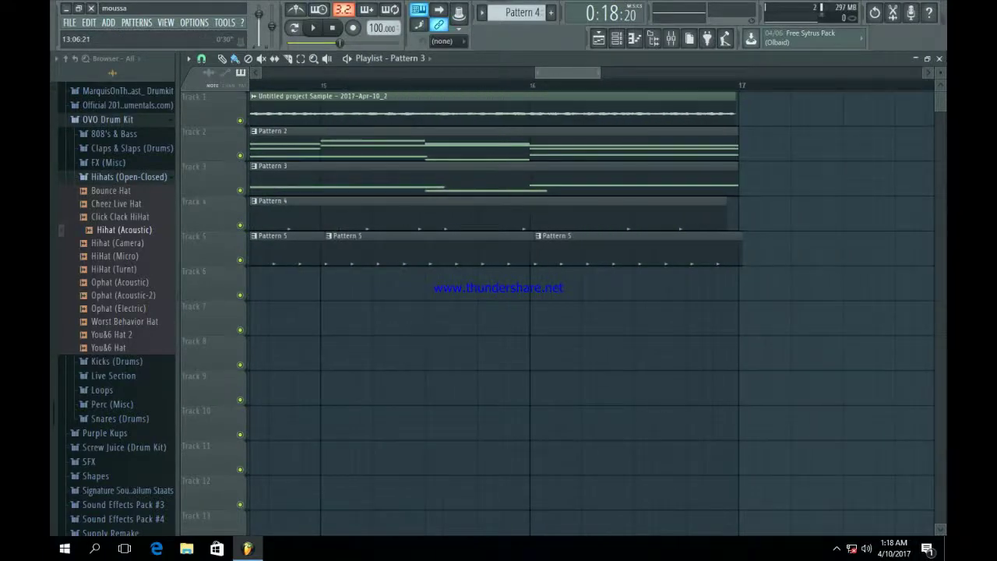
key("ctrl+z")
key("ctrl+z")
key("ctrl+z")
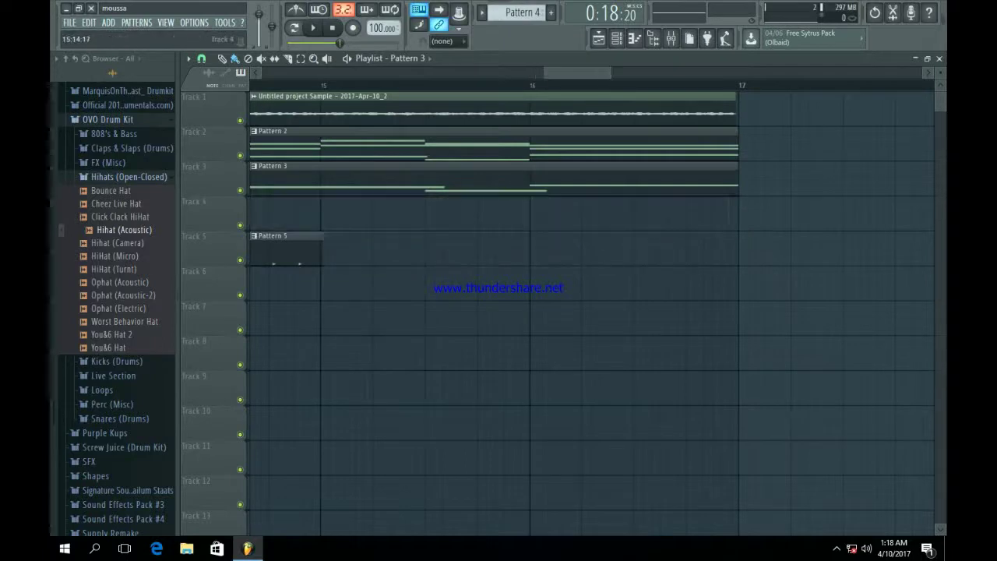
scroll(592, 312, "down", 5)
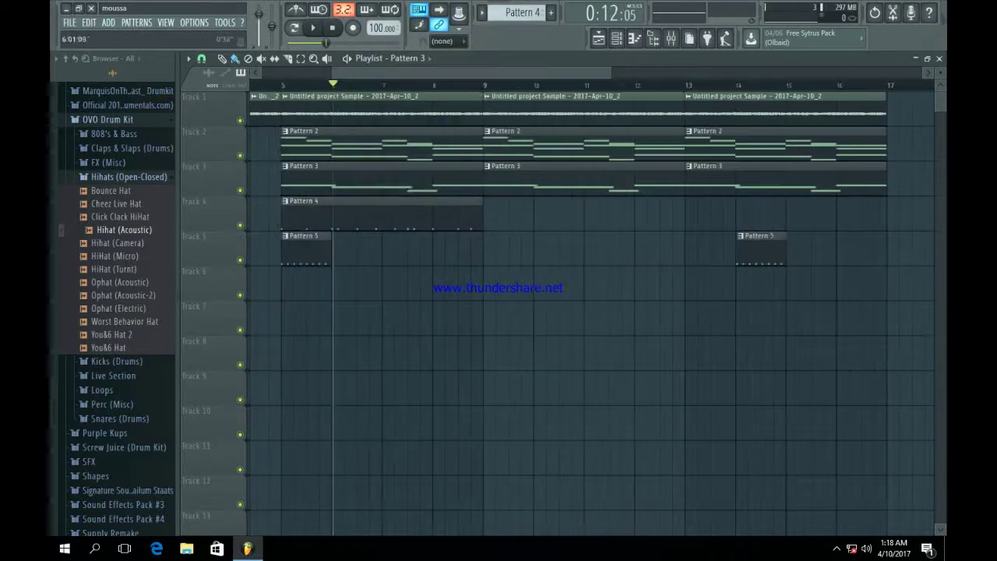
key("ctrl+z")
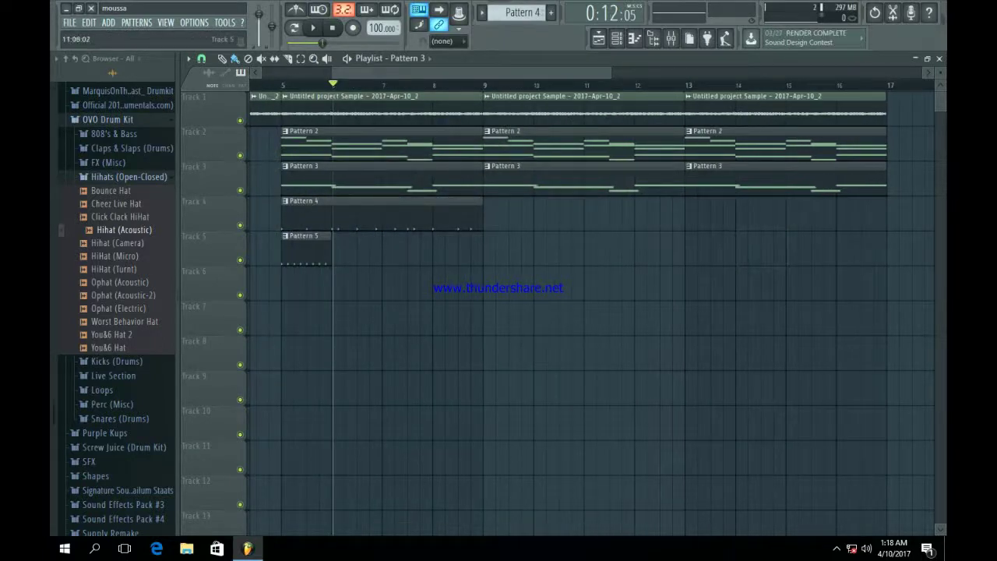
Duplicate the aligned Pattern 4 clip twice along Track 4 to fill up to bar 17.
key("ctrl+alt+z")
key("ctrl+alt+z")
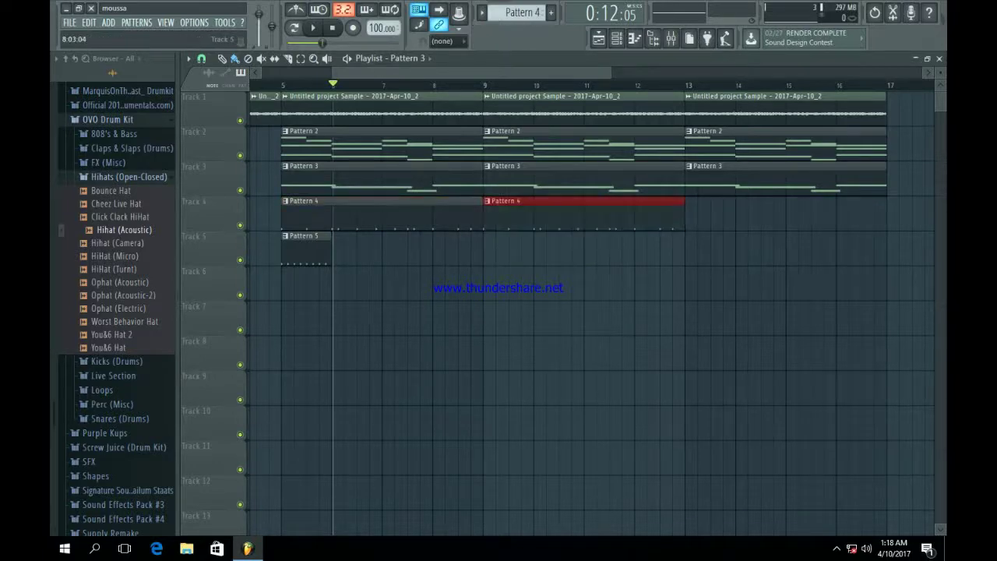
key("ctrl+b")
Select the Pattern 5 clip at bar 5 and duplicate it eleven times along Track 5 up to bar 17.
left_click_drag(372, 300, 282, 234)
key("ctrl+b")
key("ctrl+b")
key("ctrl+b")
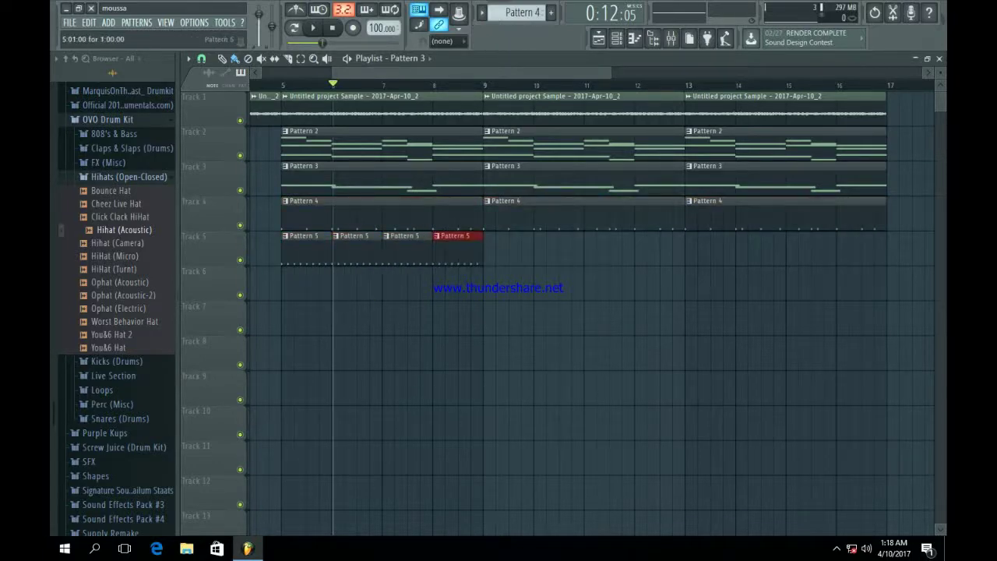
key("ctrl+b")
key("ctrl+b")
key("ctrl+b")
key("ctrl+b")
key("ctrl+b")
key("ctrl+b")
key("ctrl+b")
key("ctrl+b")
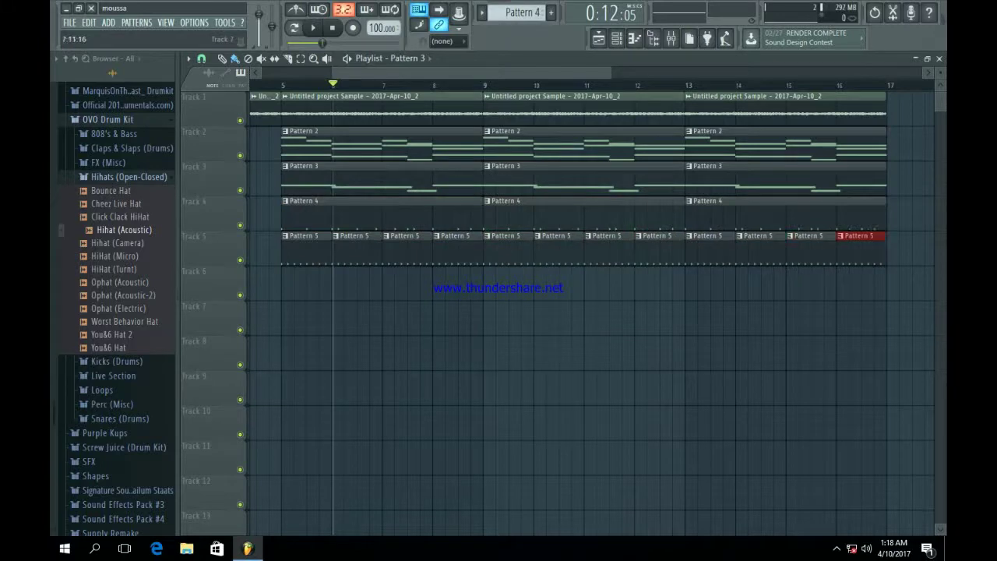
Audition the remaining hi-hat samples in the OVO Drum Kit's Hihats (Open-Closed) folder from HiHat (Micro) to You&6 Hat 2, then collapse the folder.
left_click(120, 255)
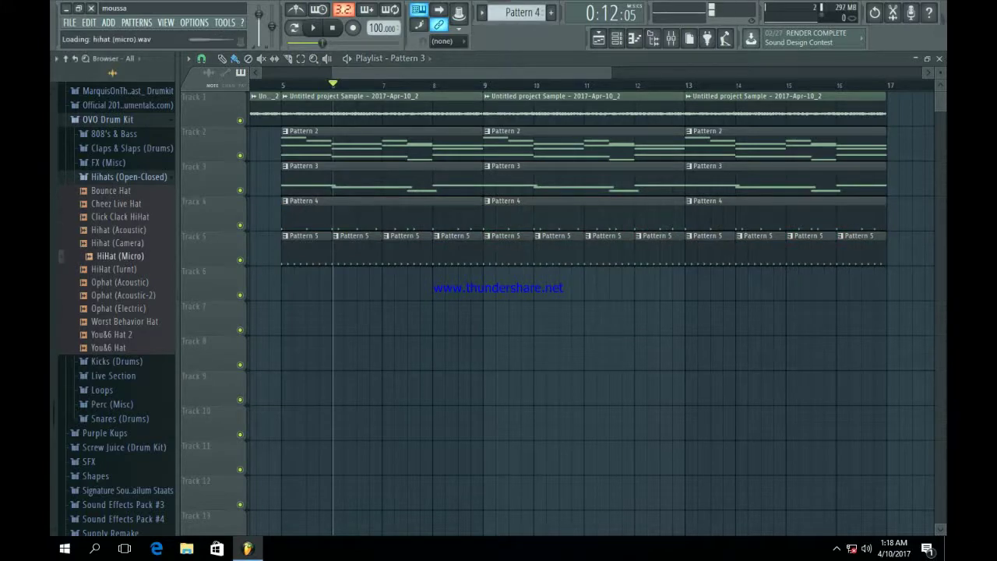
key("Down")
key("Down")
key("Down")
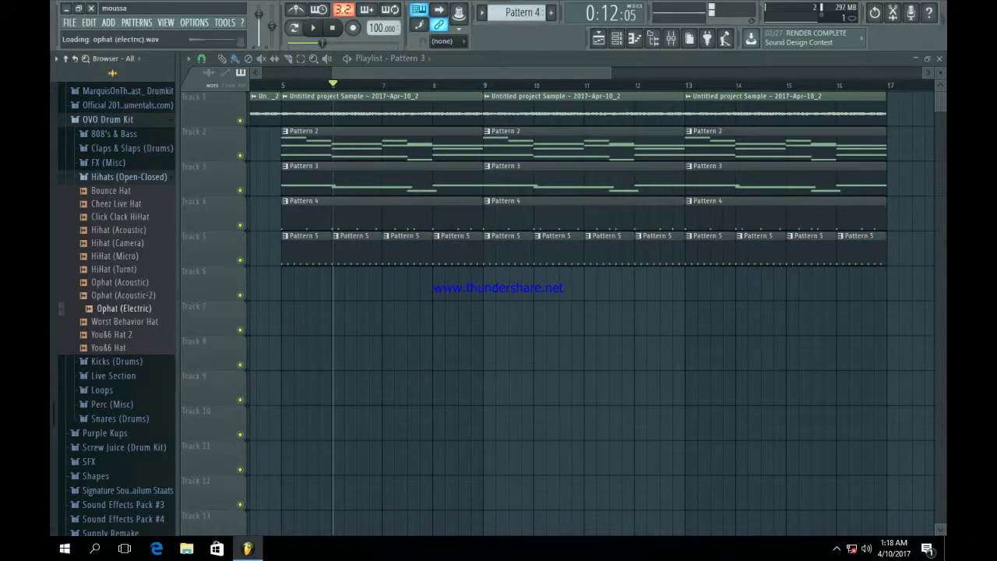
key("Down")
key("Down")
key("Down")
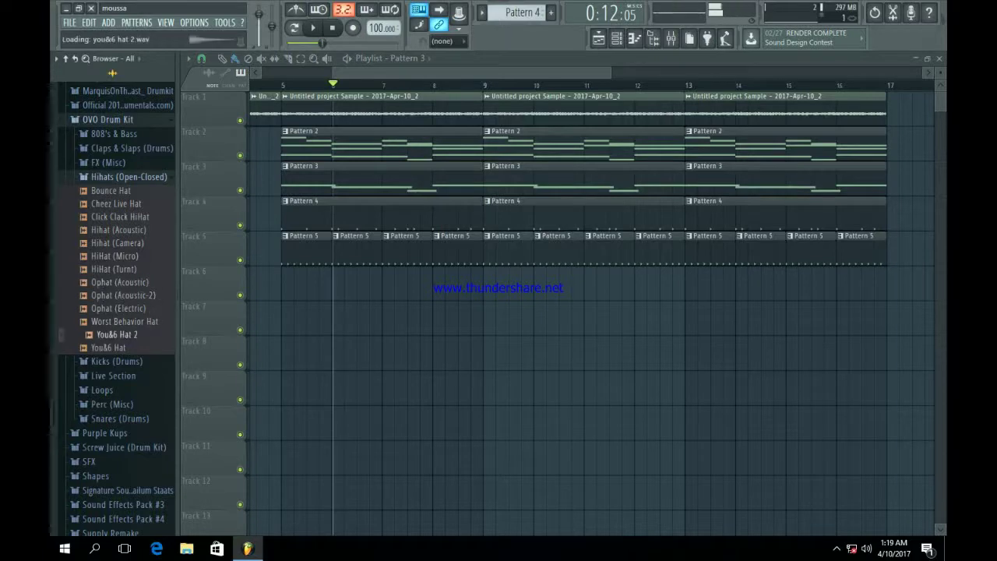
key("Left")
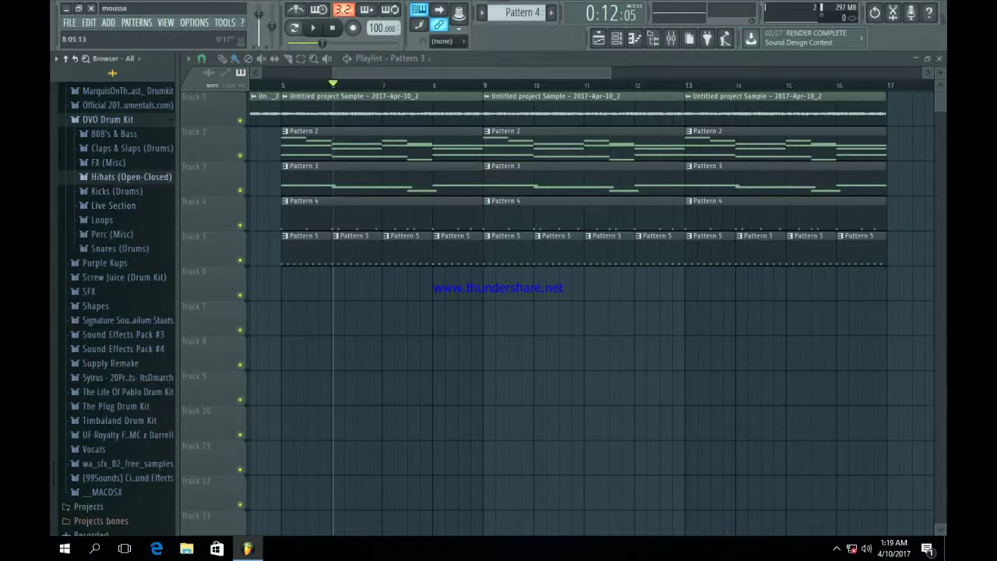
Create Pattern 6 and add a third Toxic Biohazard instrument channel for it.
left_click(616, 39)
key("KP_Add")
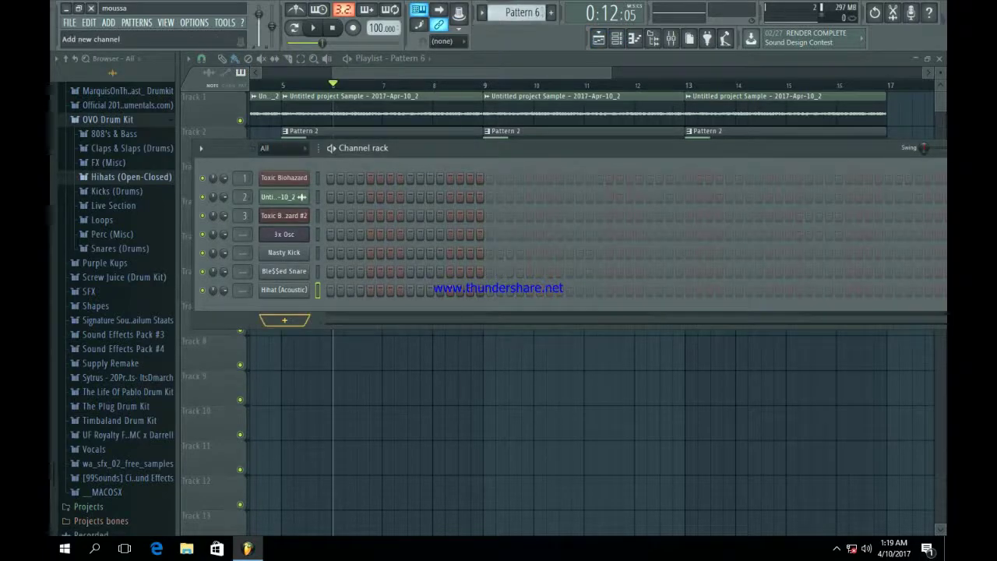
left_click(284, 320)
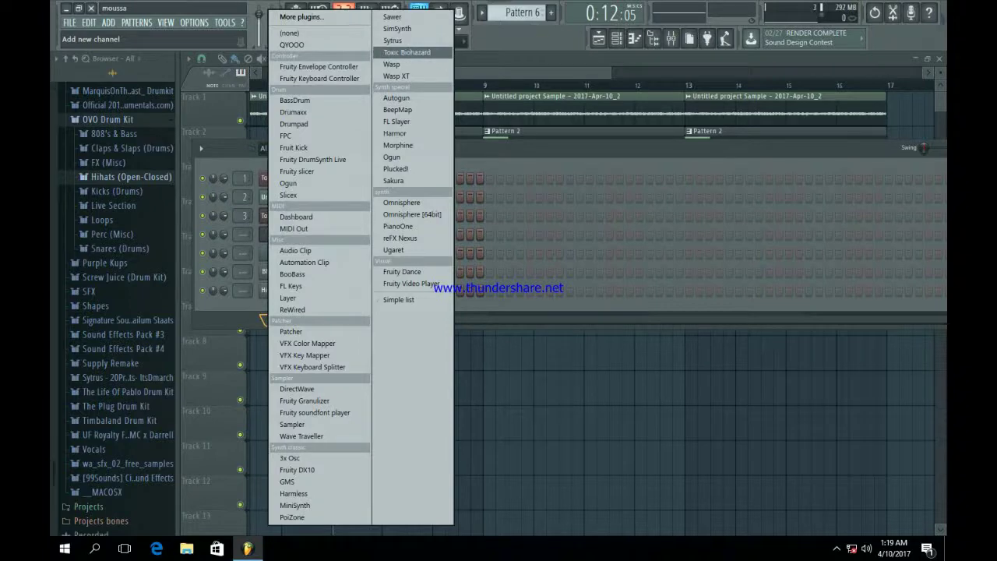
left_click(406, 52)
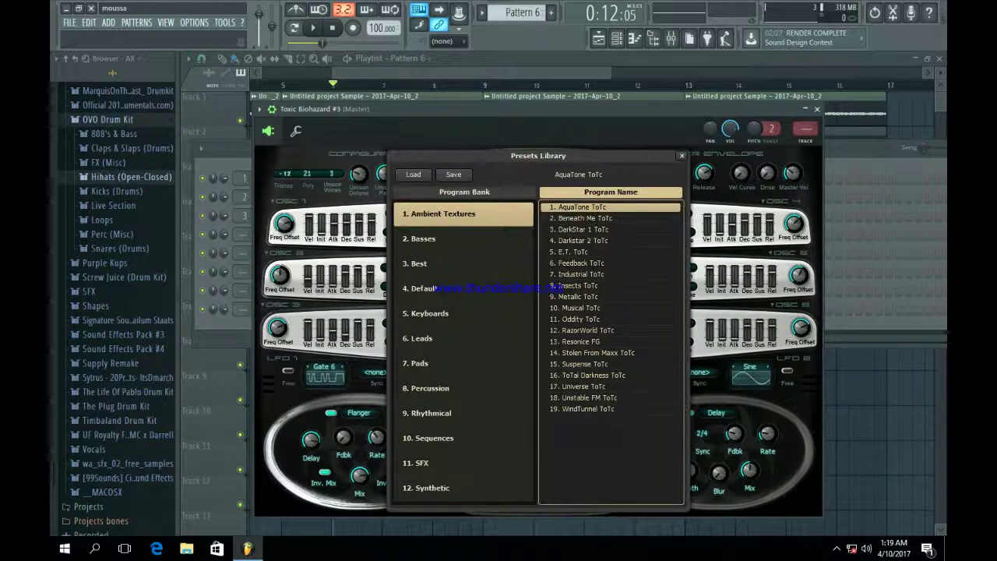
Audition Percussion bank presets such as Mechanical Spoon ToTc in Toxic Biohazard #3 and load DestinyBell.
left_click(538, 166)
left_click(464, 388)
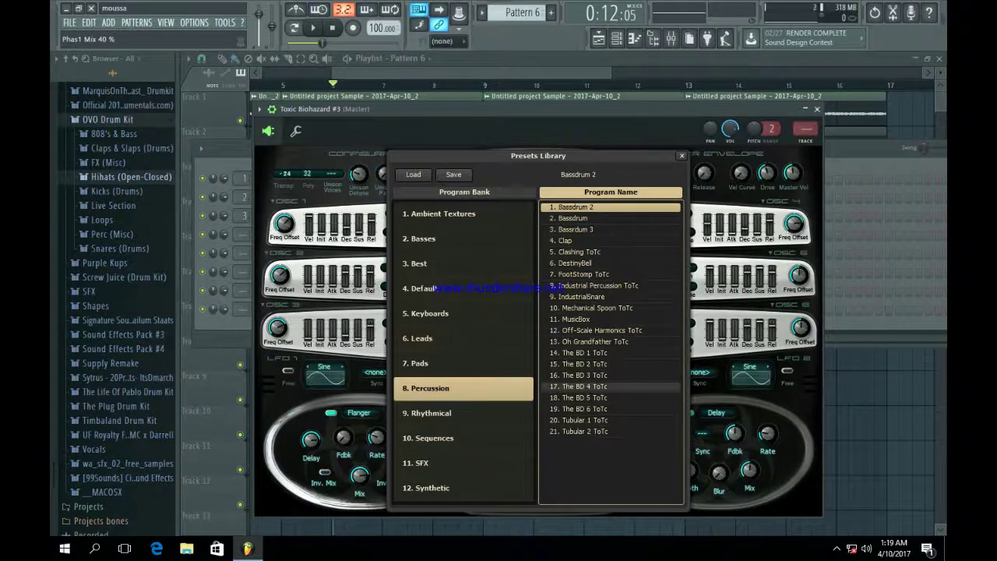
left_click(592, 387)
left_click(596, 308)
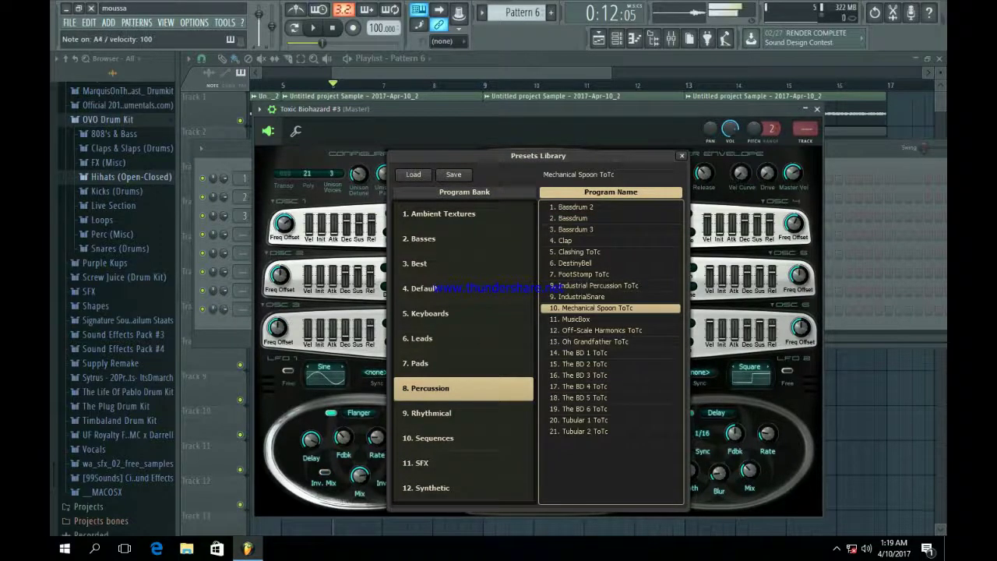
key("Up")
key("Up")
key("Up")
key("Up")
key("Return")
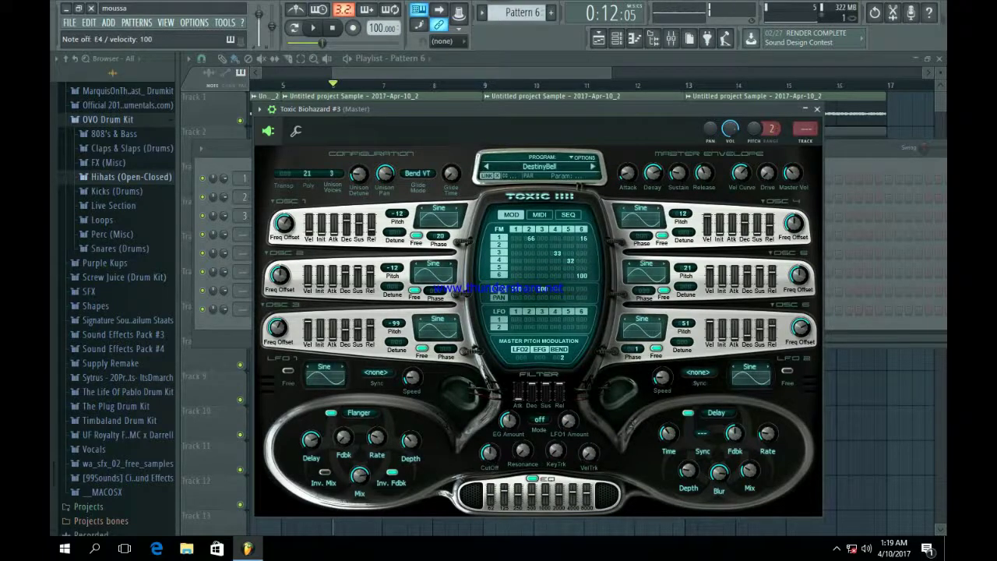
left_click(537, 167)
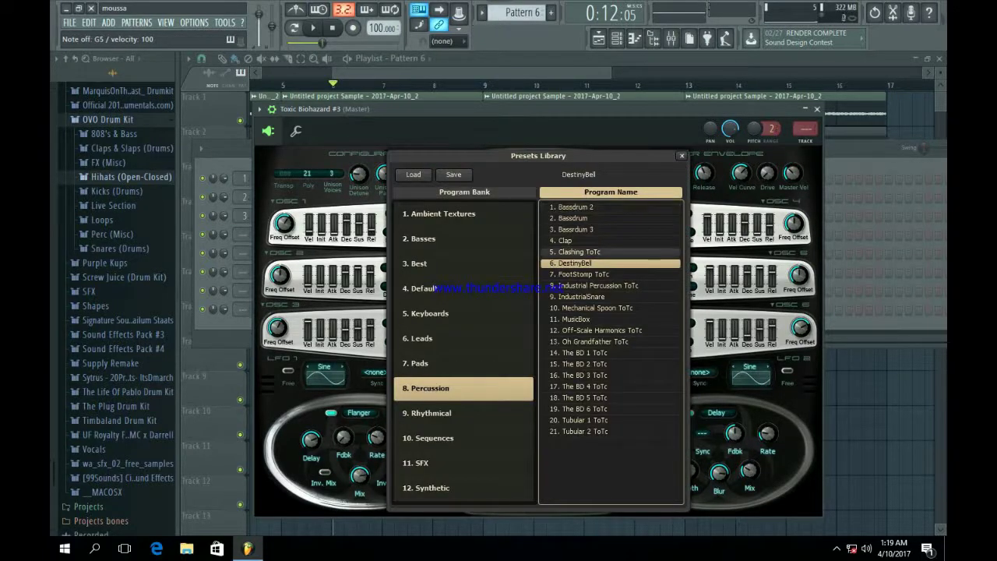
key("Return")
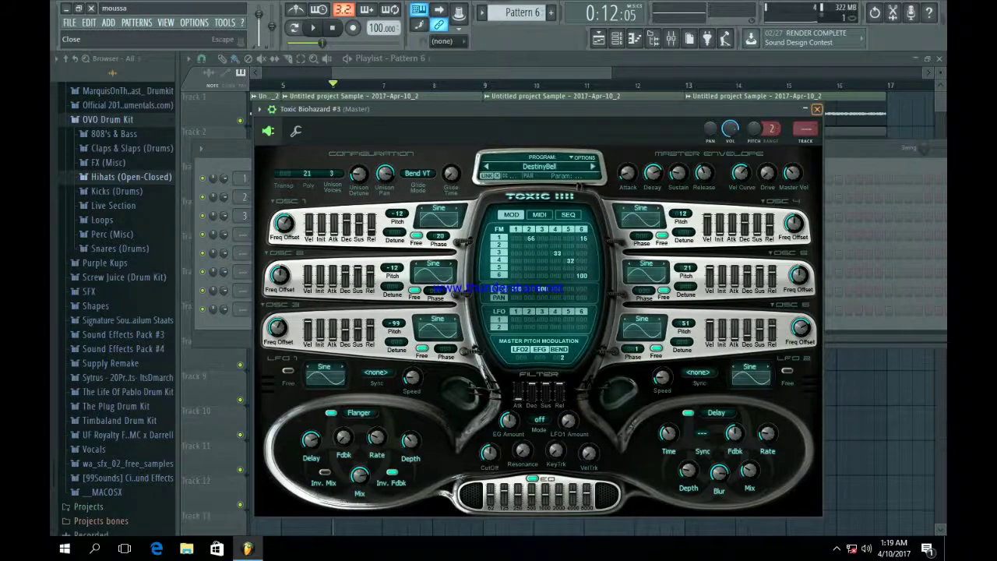
Reset Toxic Biohazard #3's echo delay settings, raise the echo feed slightly, and lower the echo time.
left_click(816, 109)
left_click(285, 195)
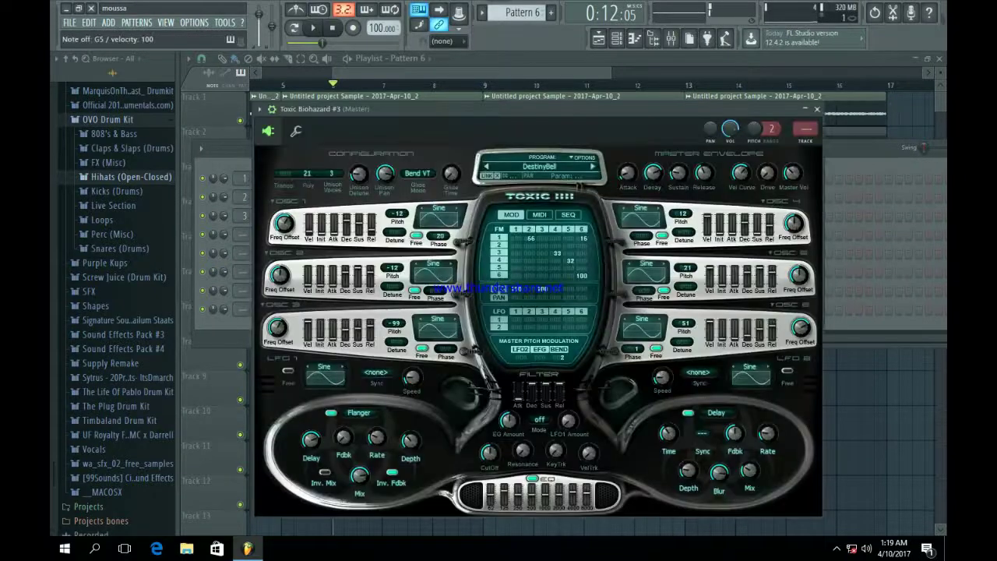
left_click(296, 131)
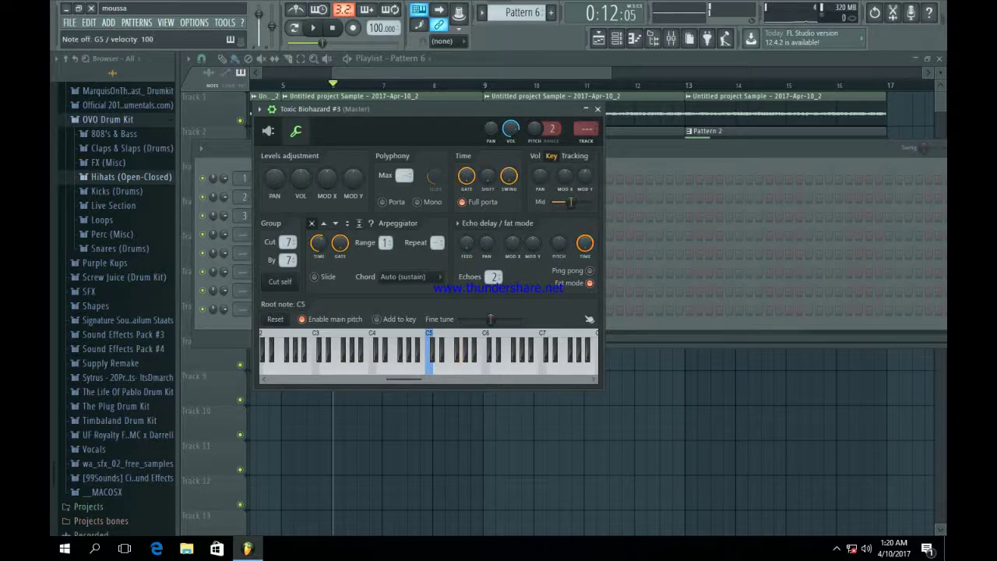
left_click(460, 223)
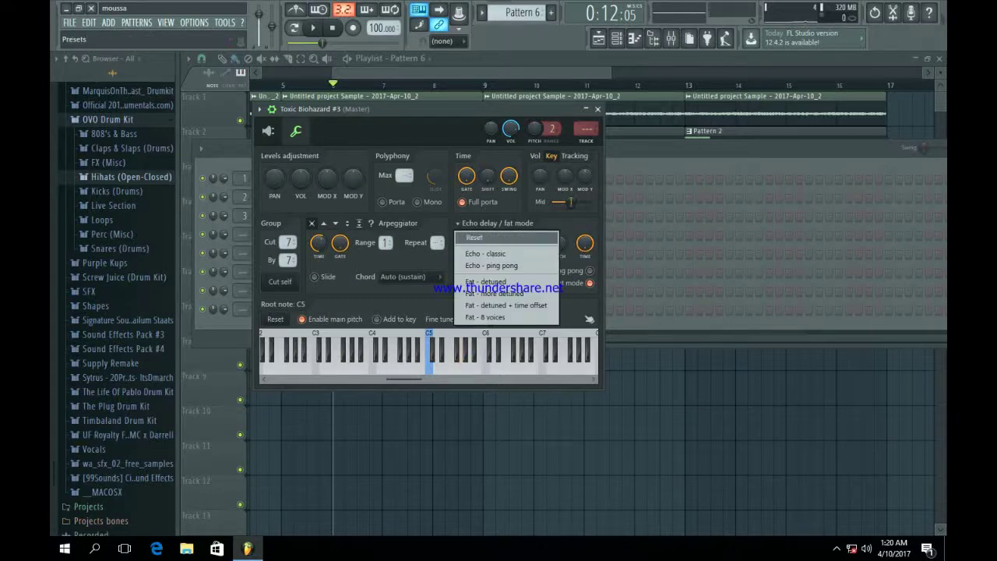
left_click(471, 237)
left_click_drag(466, 243, 466, 236)
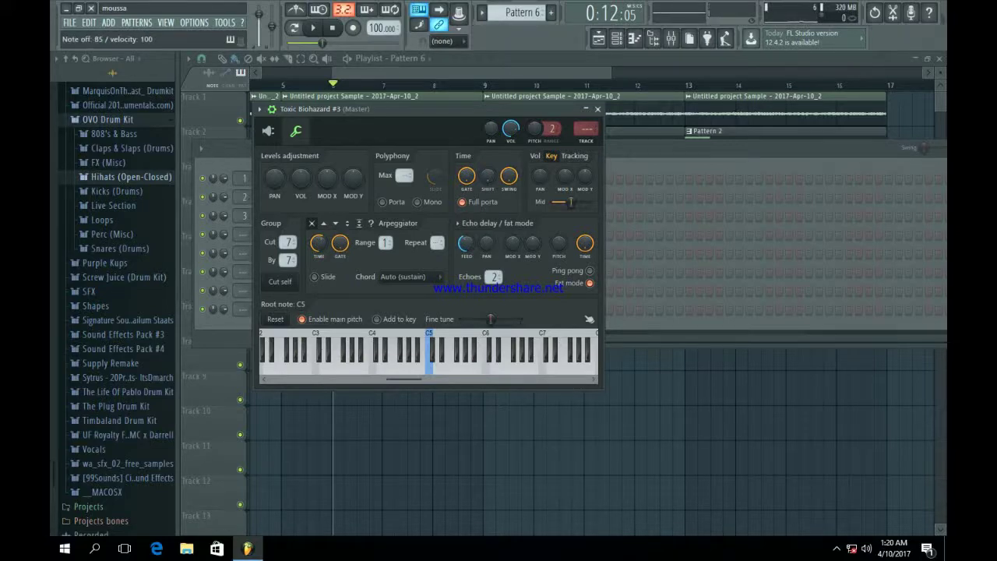
left_click_drag(584, 242, 584, 238)
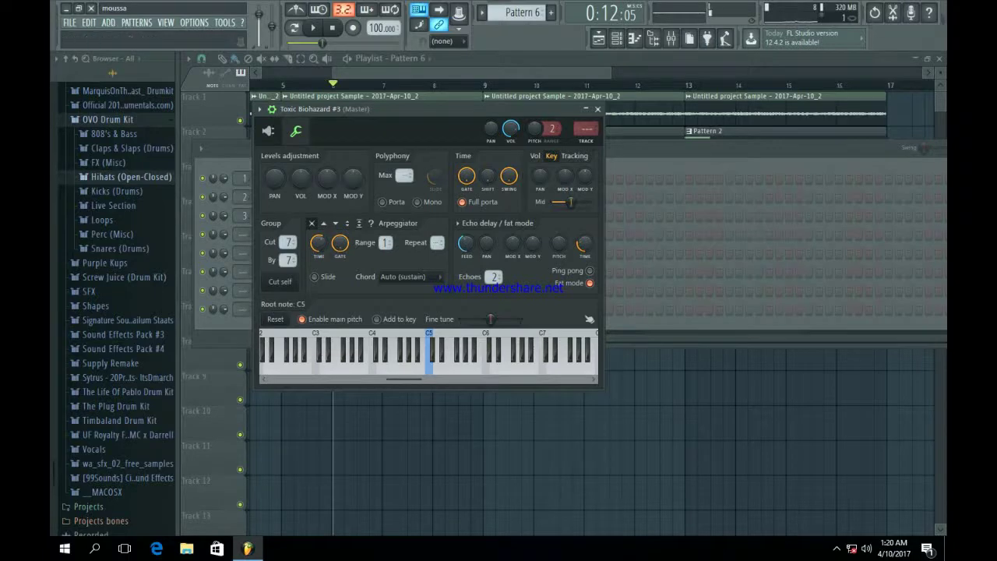
key("F12")
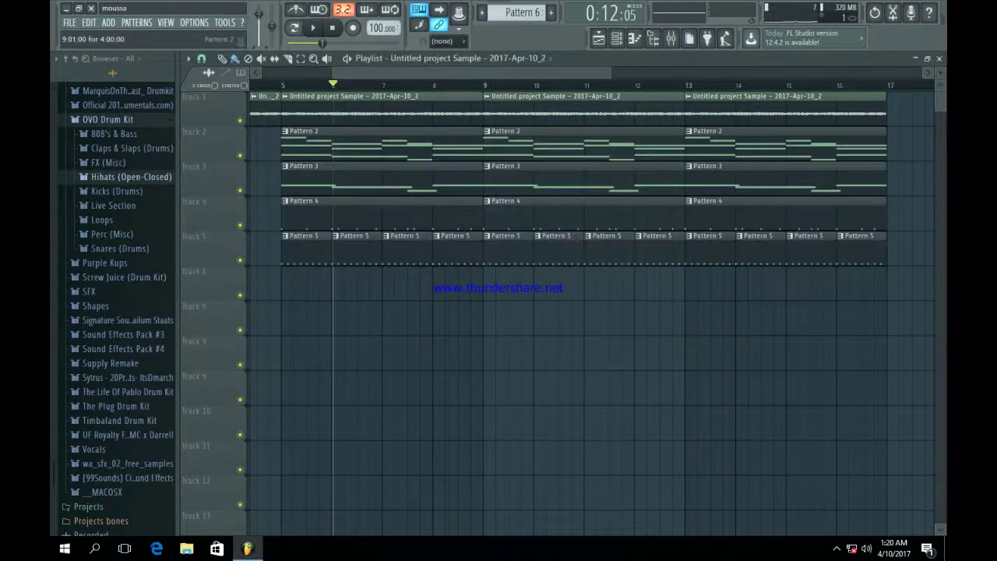
Examine Pattern 2's melody notes in the Toxic Biohazard #2 piano roll as a reference for the bell part.
left_click(653, 38)
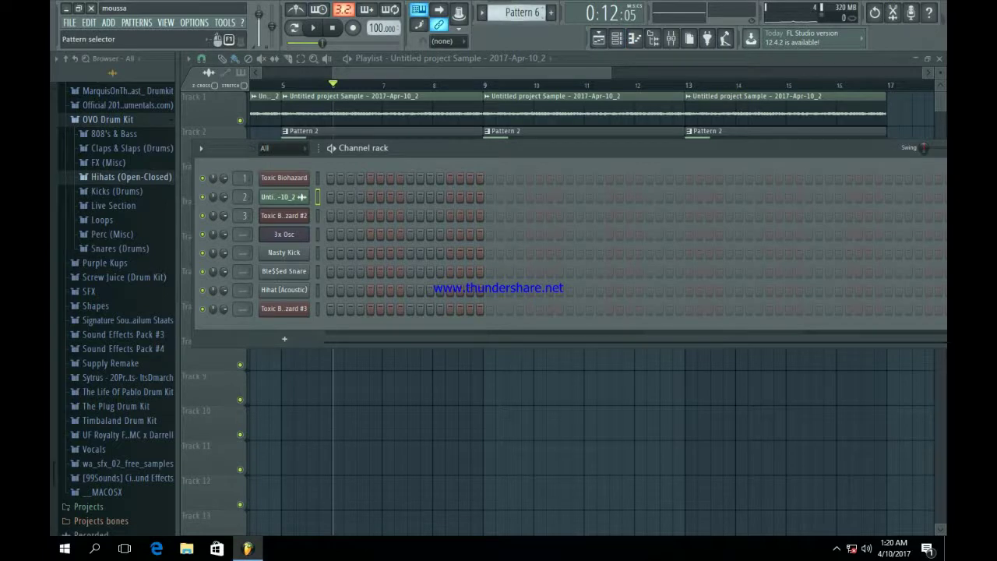
key("F4")
key("KP_Subtract")
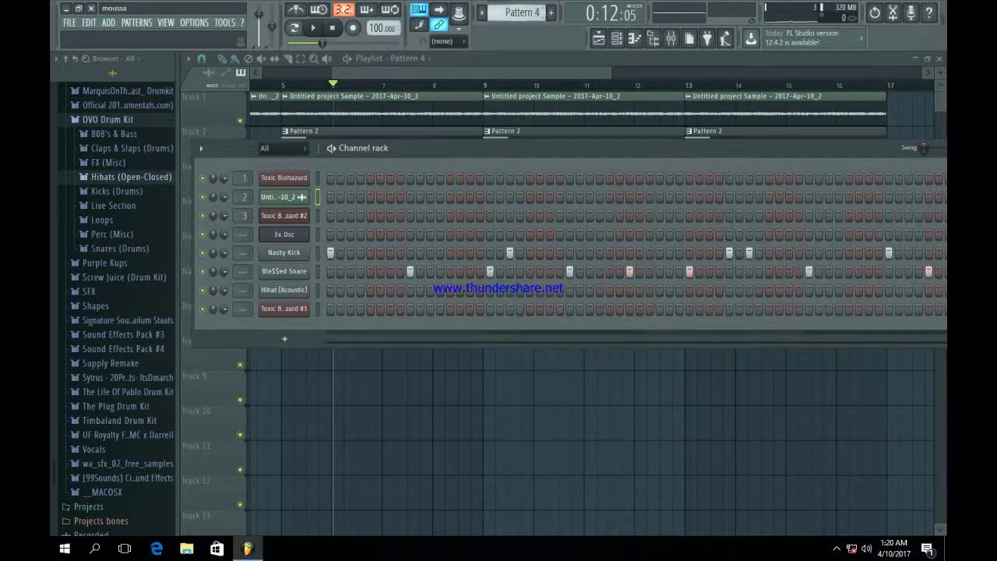
key("KP_Subtract")
key("KP_Subtract")
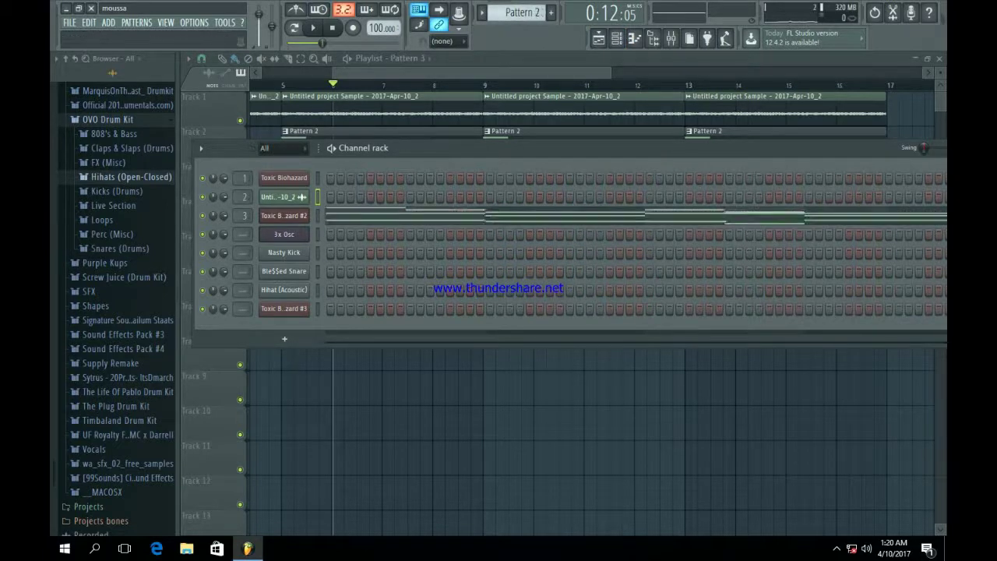
key("F7")
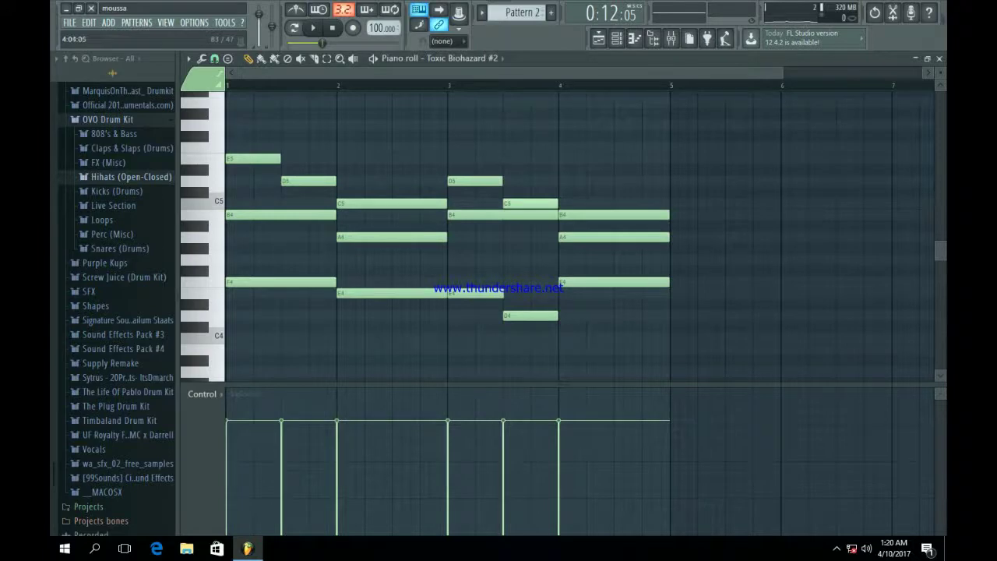
Return to Pattern 6 and open the piano roll of the Toxic Biohazard #3 channel.
key("F6")
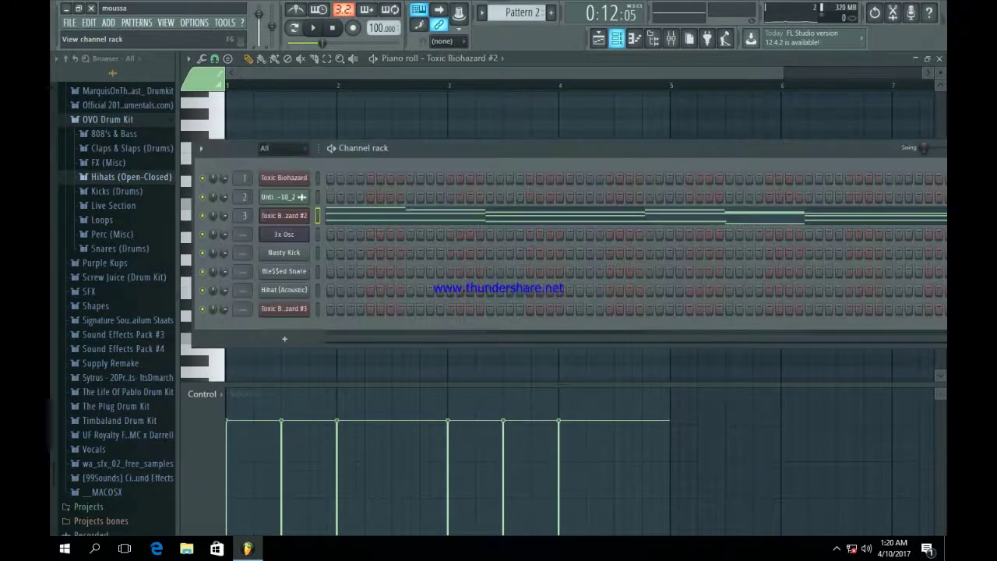
key("KP_Add")
key("KP_Add")
key("KP_Add")
key("KP_Add")
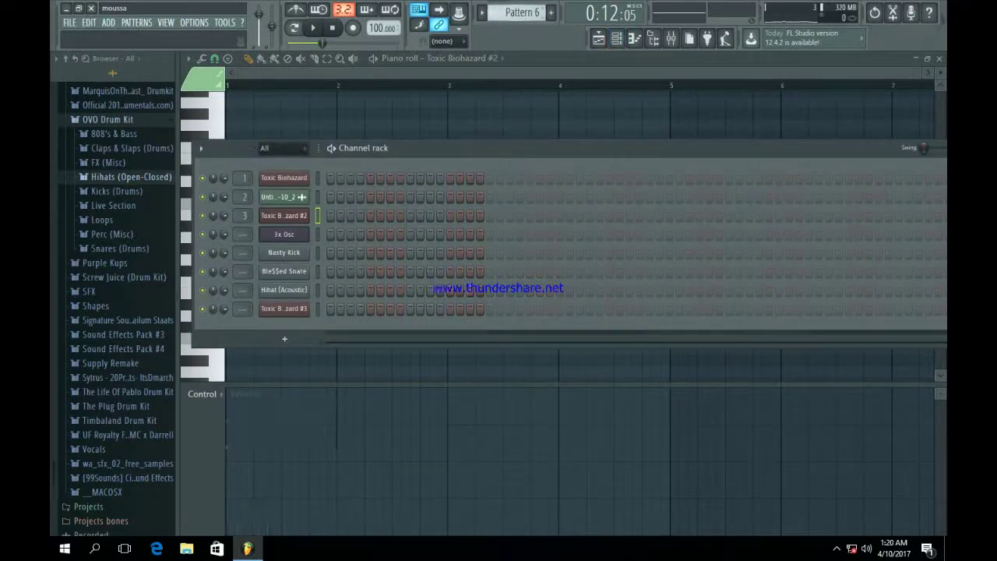
right_click(265, 304)
left_click(335, 310)
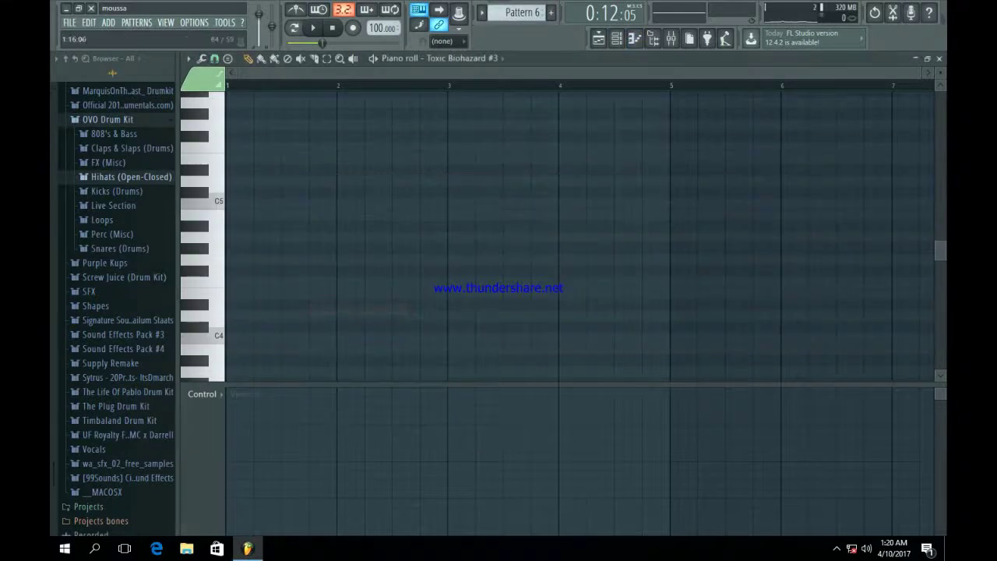
Draw four one-beat bell notes at the bar starts: B4 in bar 1, F4 in bar 2, A4 in bar 3 and E4 in bar 4.
scroll(580, 233, "down", 1)
left_click(234, 181)
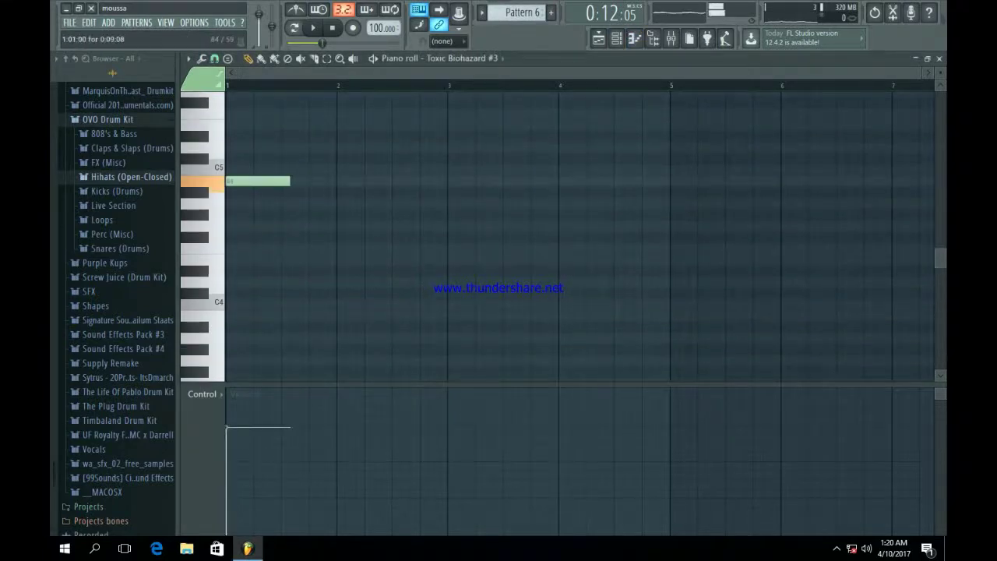
scroll(580, 234, "up", 1)
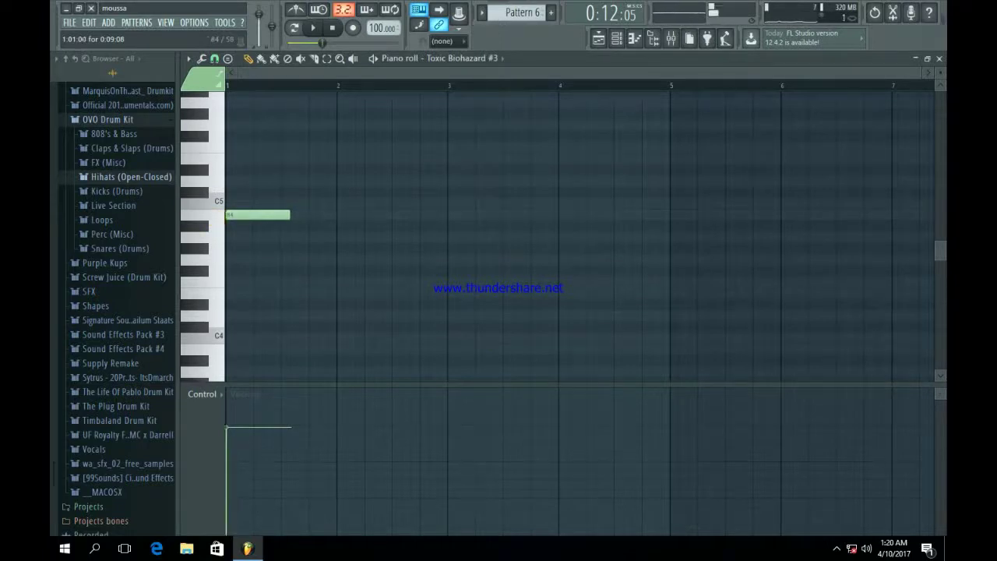
left_click_drag(290, 215, 254, 215)
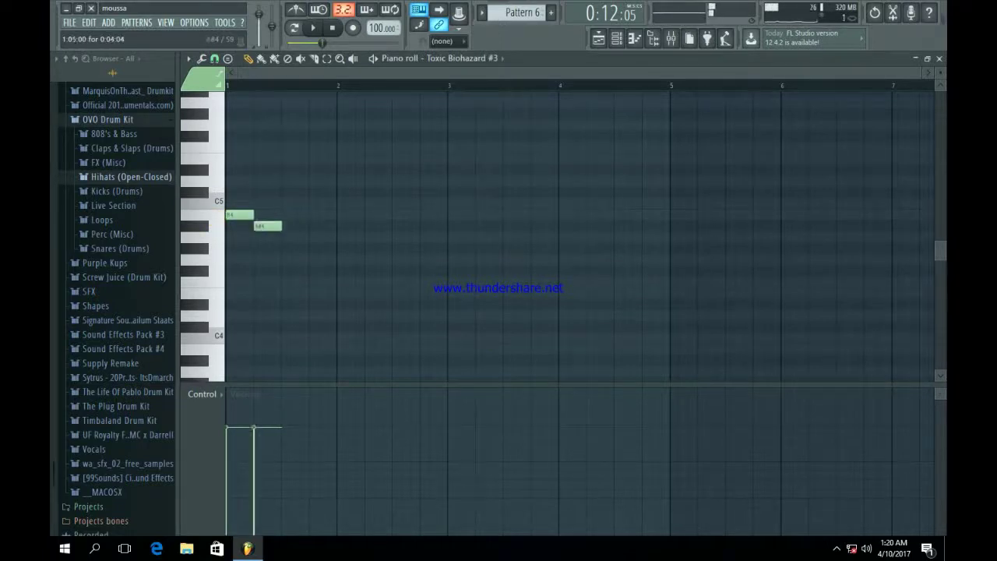
left_click(343, 281)
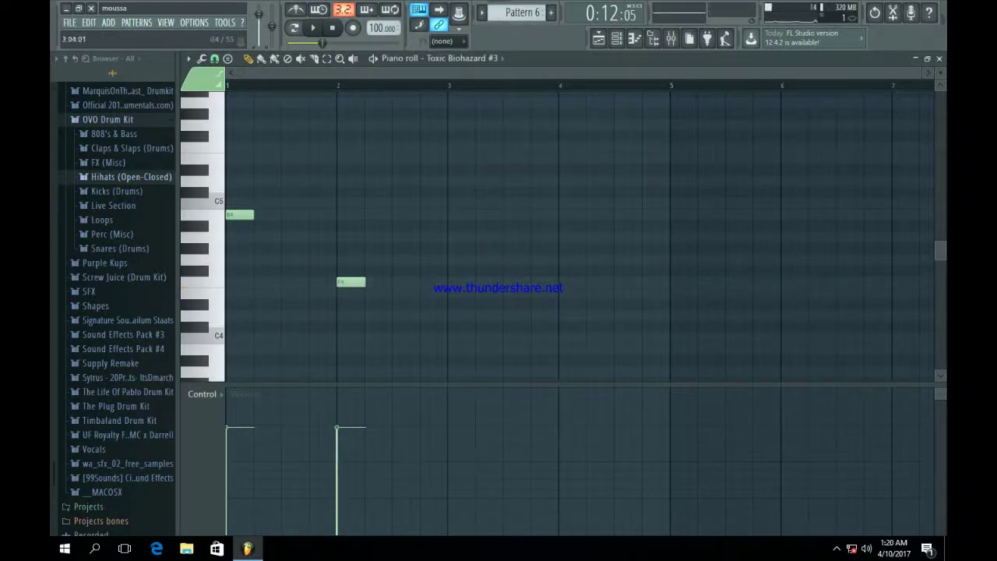
left_click(452, 236)
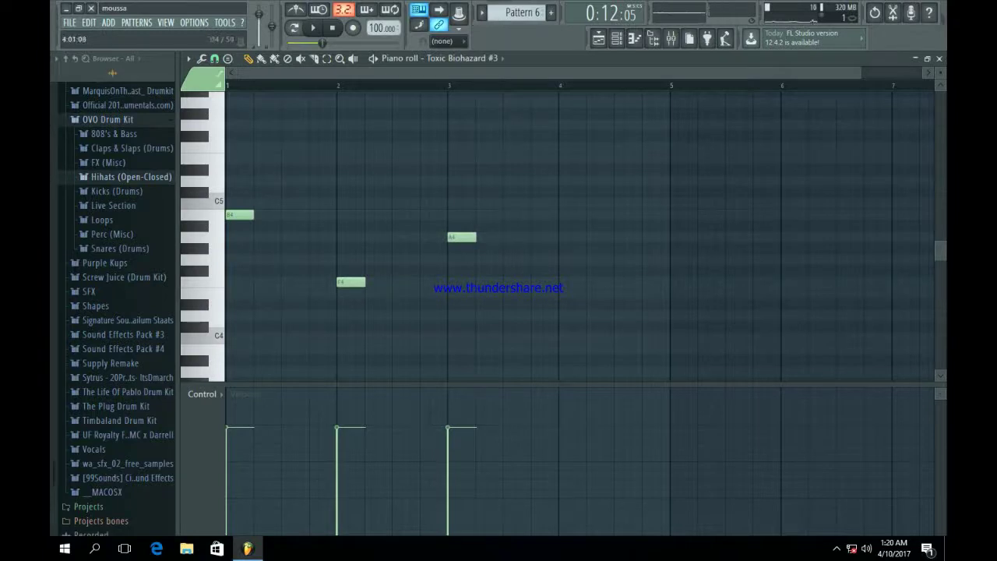
left_click(562, 293)
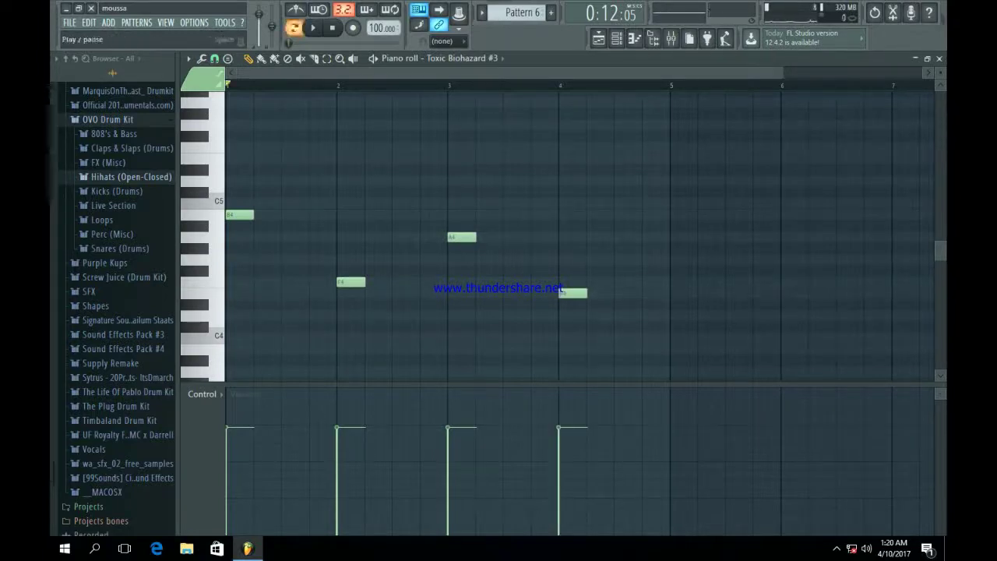
Play back the Pattern 6 bell melody, select all four notes, and listen to it again.
key("space")
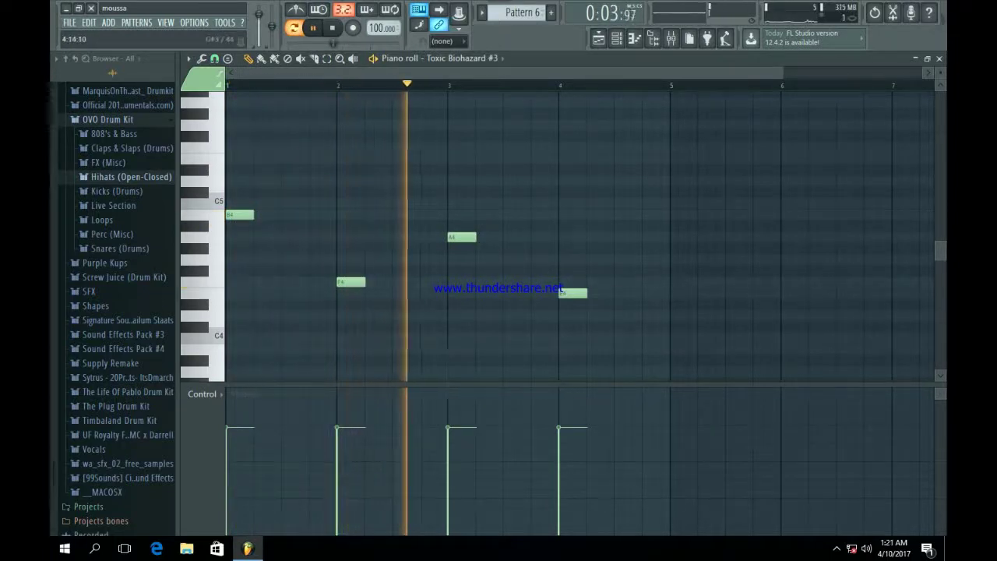
key("space")
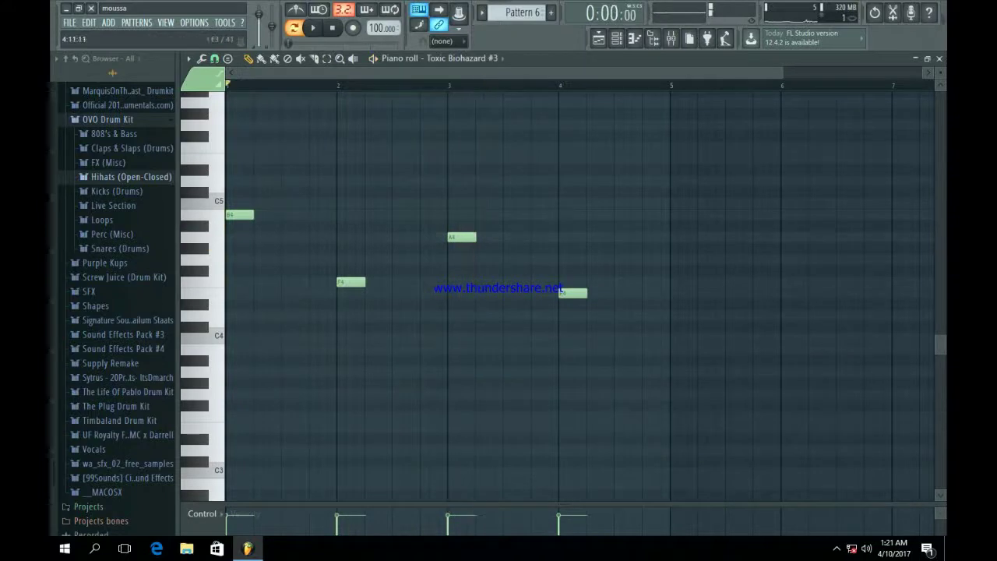
key("ctrl+a")
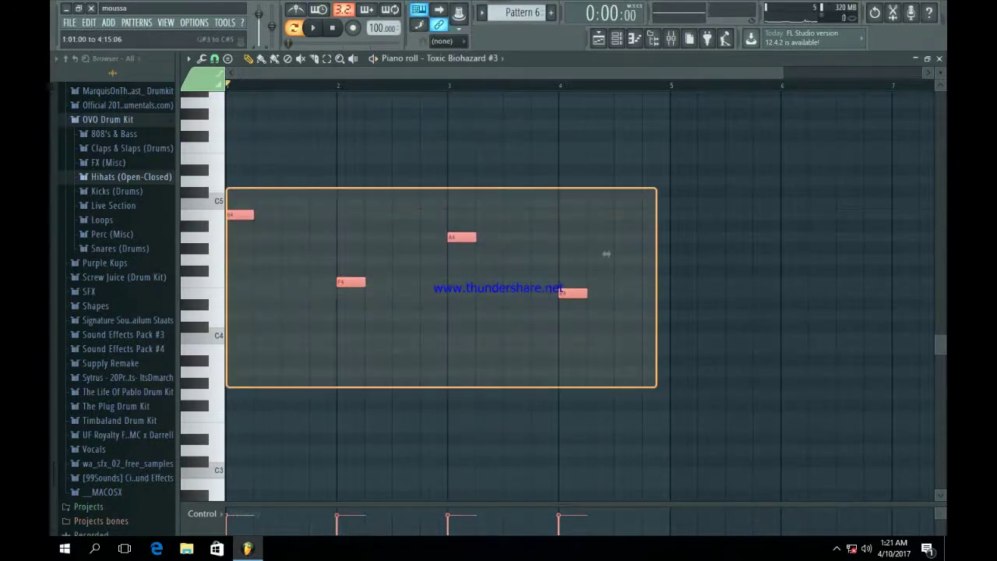
key("space")
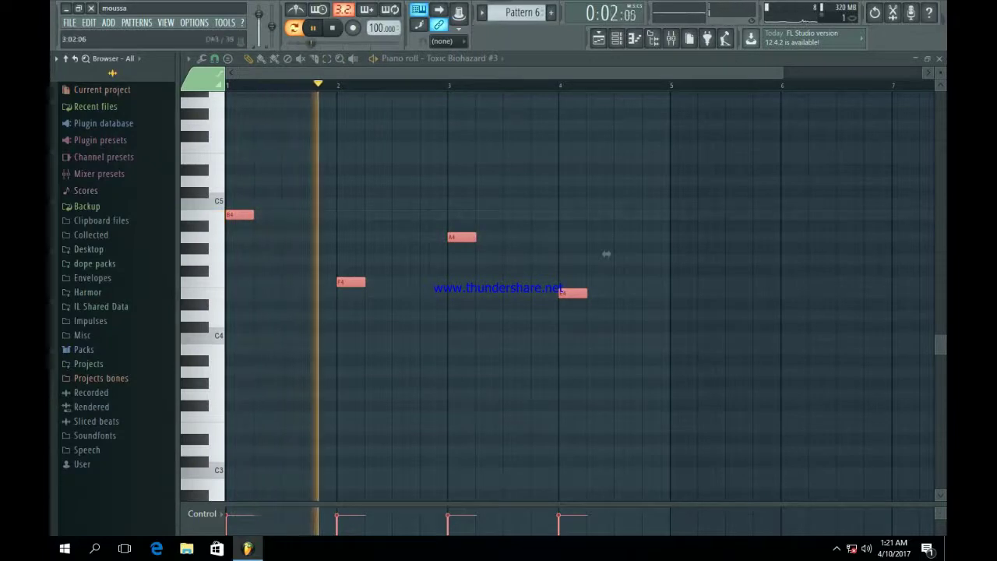
key("space")
key("ctrl+d")
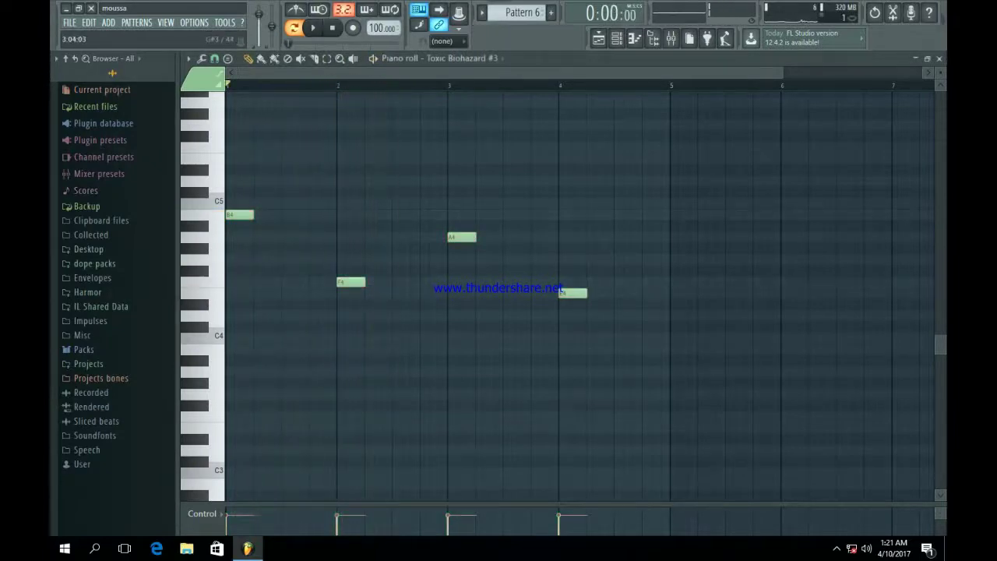
left_click_drag(637, 344, 337, 234)
key("ctrl+d")
left_click_drag(631, 365, 227, 188)
key("ctrl+d")
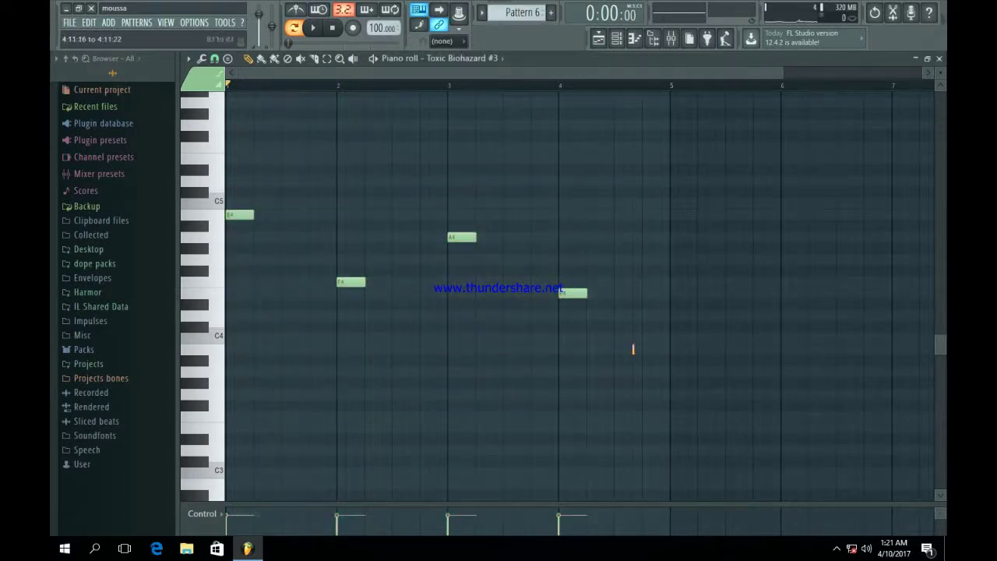
left_click_drag(632, 349, 225, 141)
key("ctrl+d")
left_click_drag(629, 377, 226, 140)
key("ctrl+d")
Select all four bell notes, transpose them up one octave to B5, F5, A5 and E5, and play them back.
left_click_drag(596, 360, 247, 187)
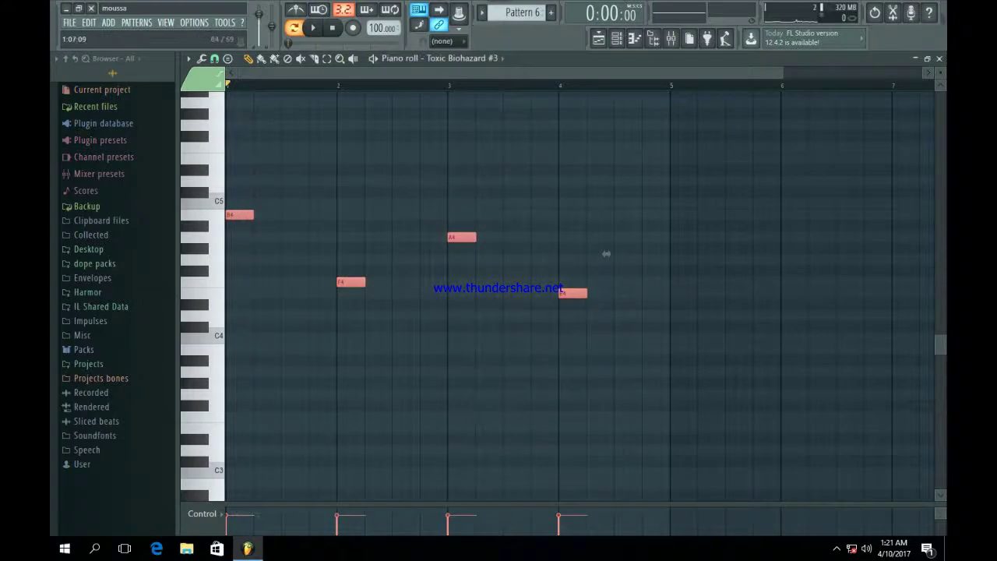
scroll(580, 296, "down", 3)
key("space")
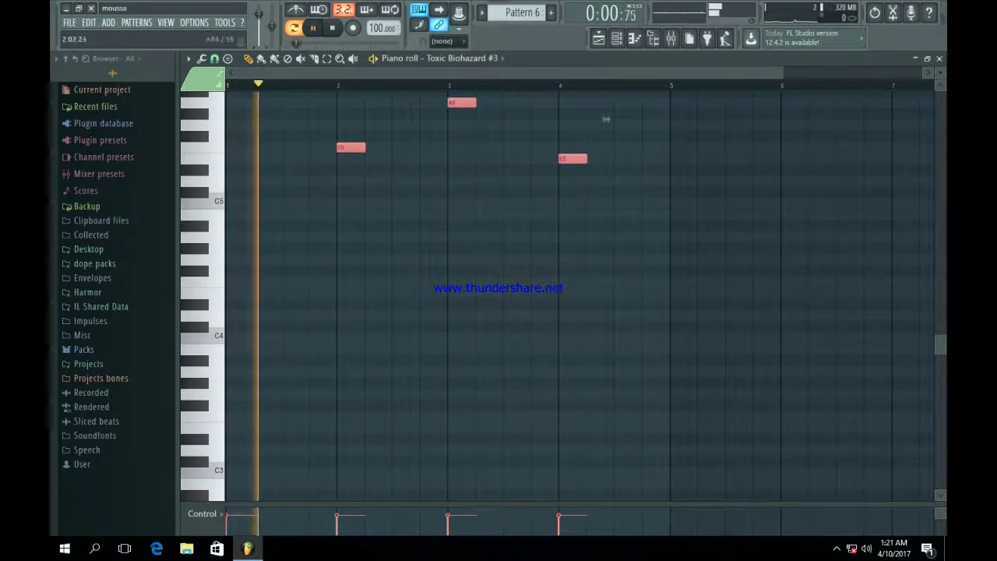
scroll(580, 296, "up", 6)
key("space")
key("ctrl+d")
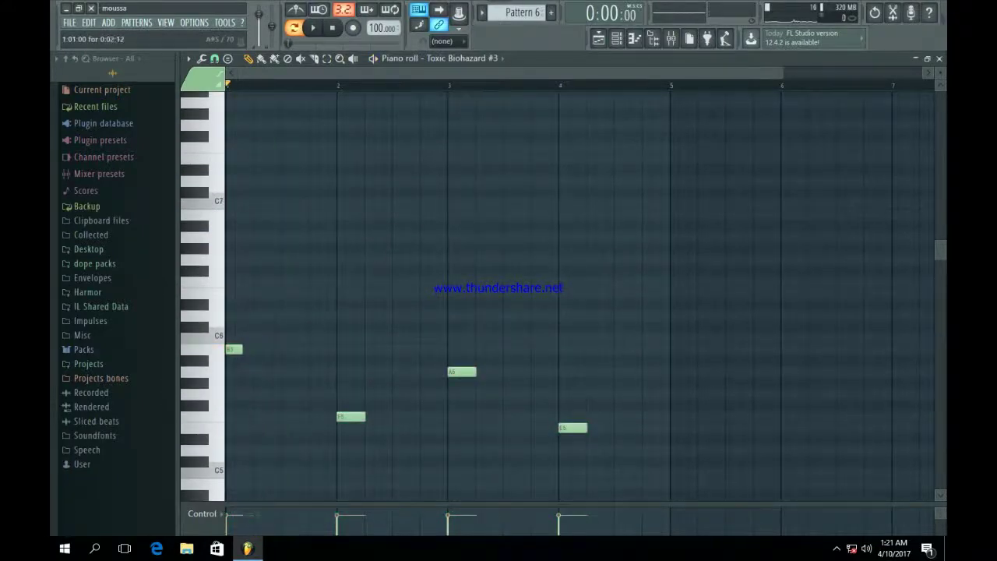
Replace the four one-beat bell notes with short ones of length 0:01:08, keeping B5, F5, A5 and E5 at the bar starts.
key("space")
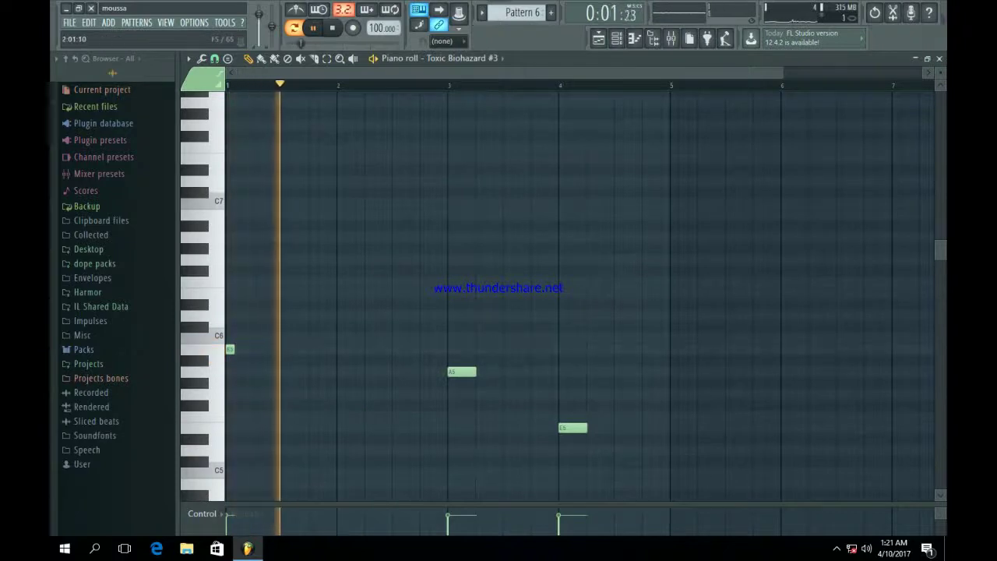
key("ctrl+z")
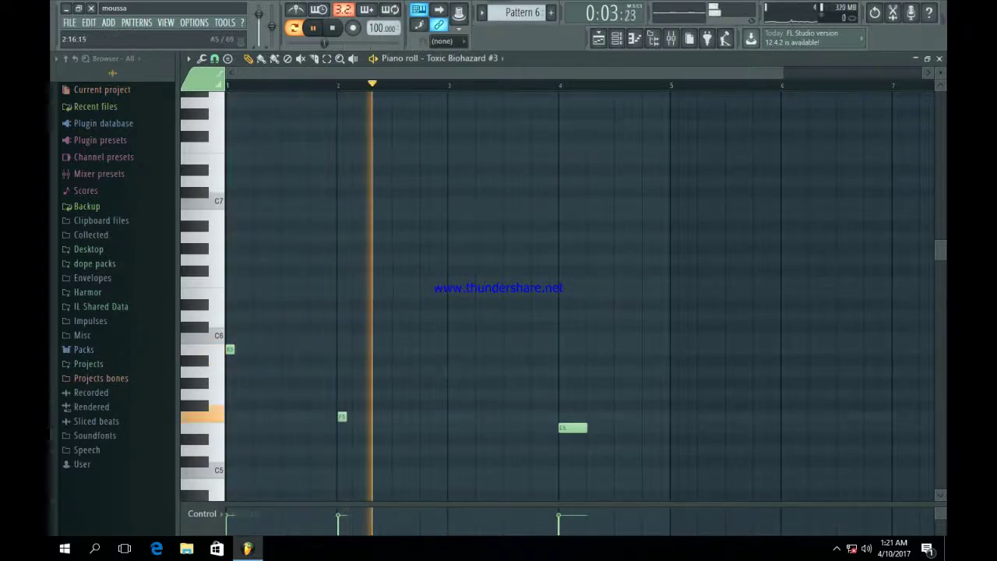
key("ctrl+z")
key("ctrl+alt+z")
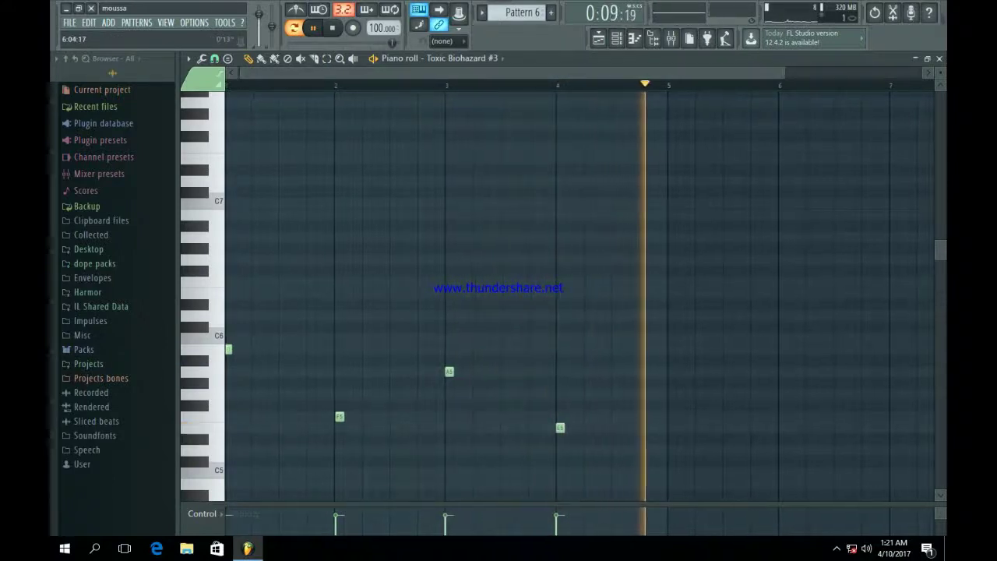
key("Page_Up")
key("Page_Up")
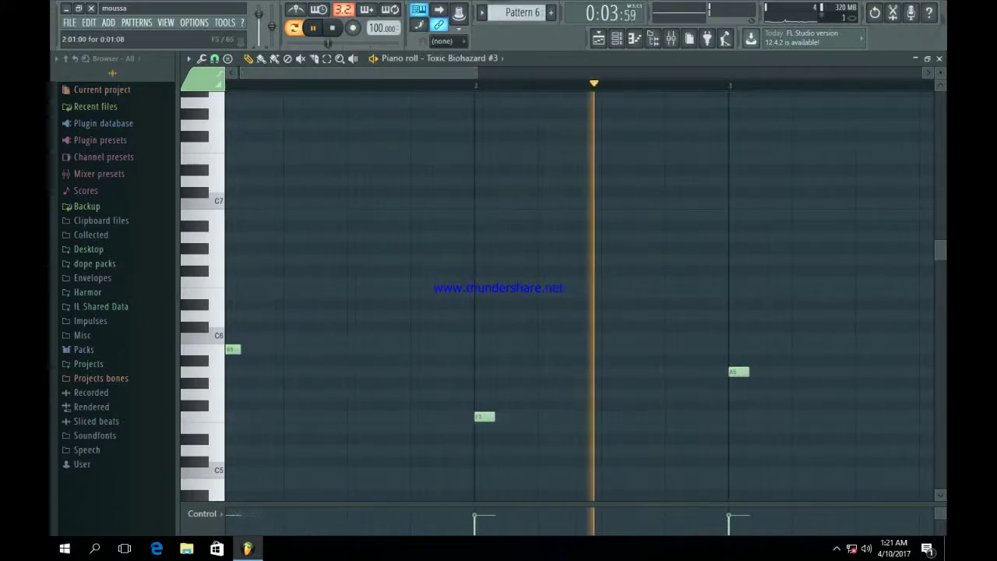
Audition Percussion bank presets for Toxic Biohazard #3, including IndustrialSnare, Clap and Industrial Percussion ToTc, and load MusicBox for the bell part.
key("F6")
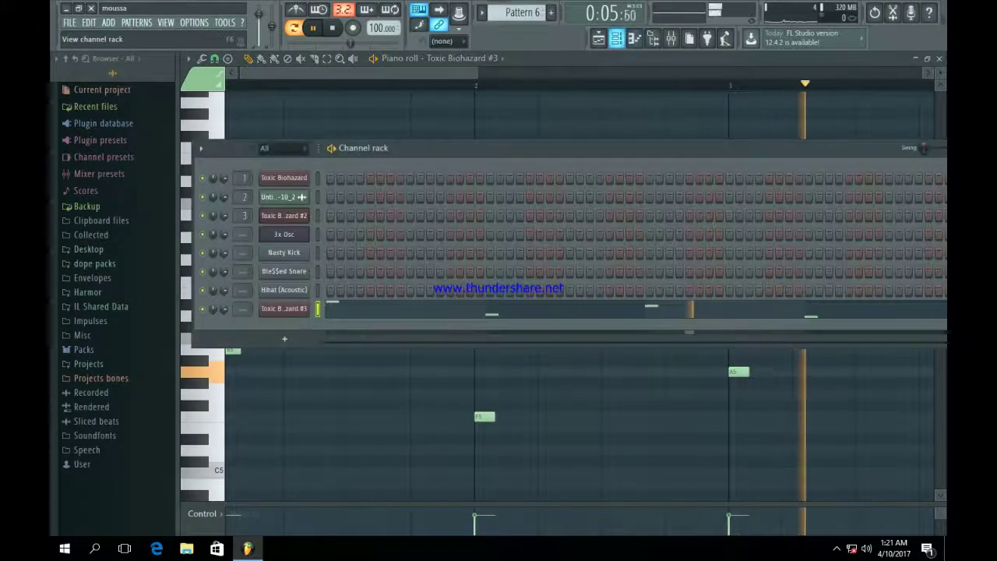
key("space")
left_click(284, 308)
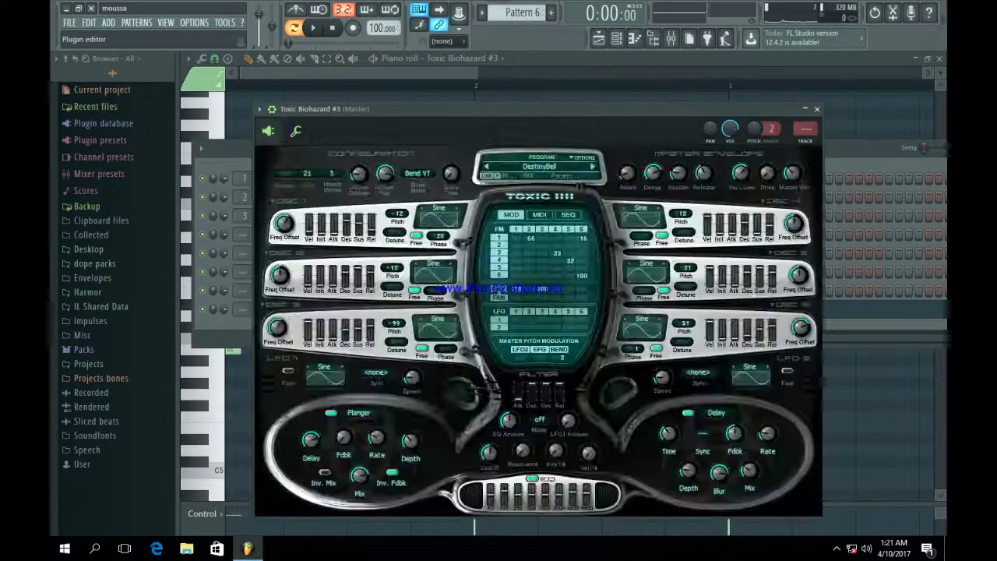
left_click(539, 166)
left_click(581, 297)
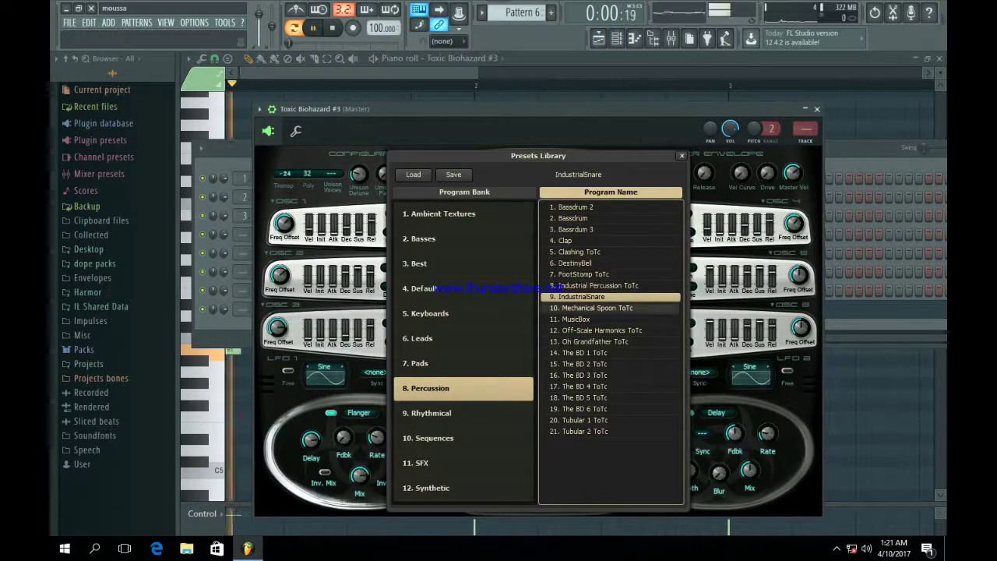
left_click(568, 240)
left_click(577, 229)
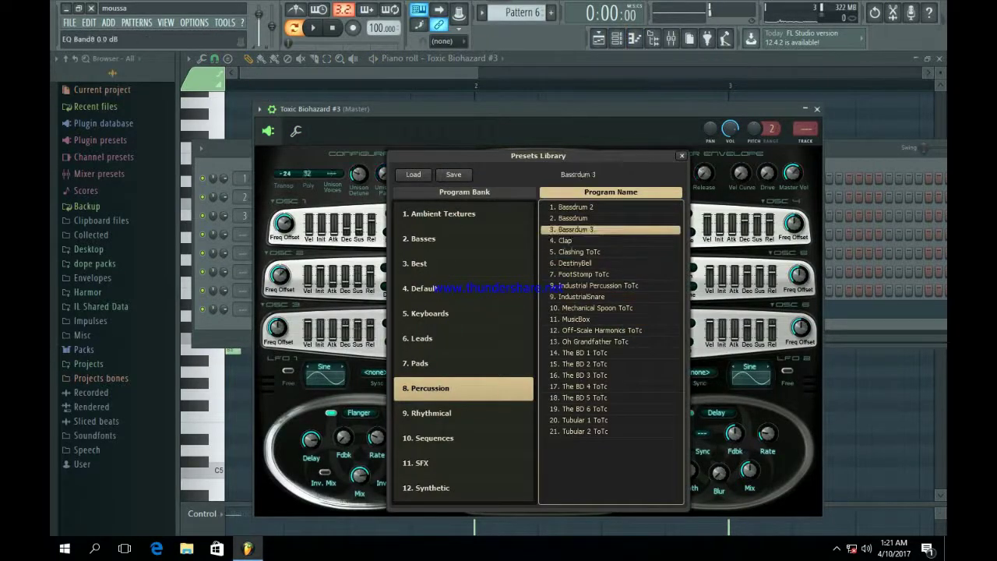
left_click(592, 285)
left_click(577, 319)
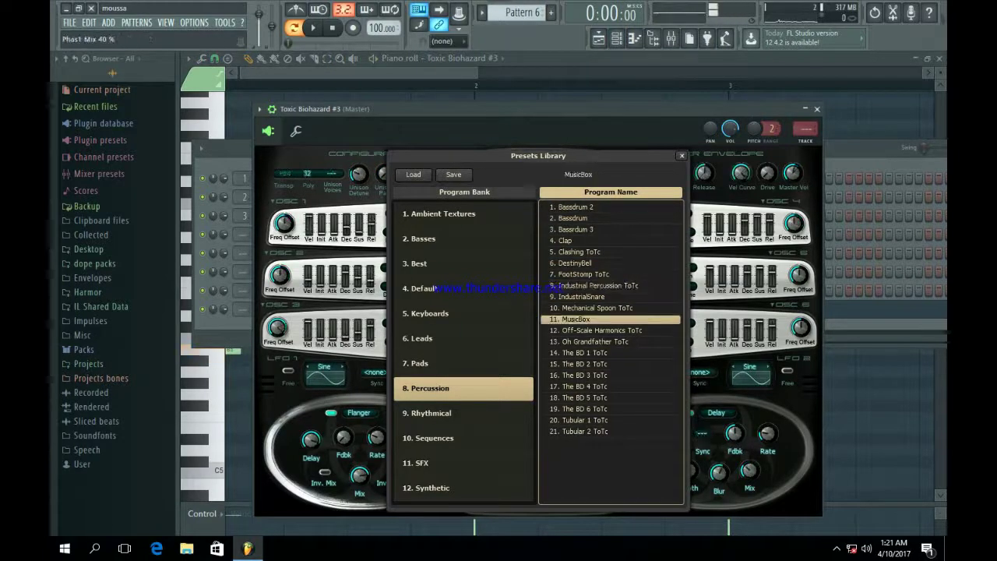
key("space")
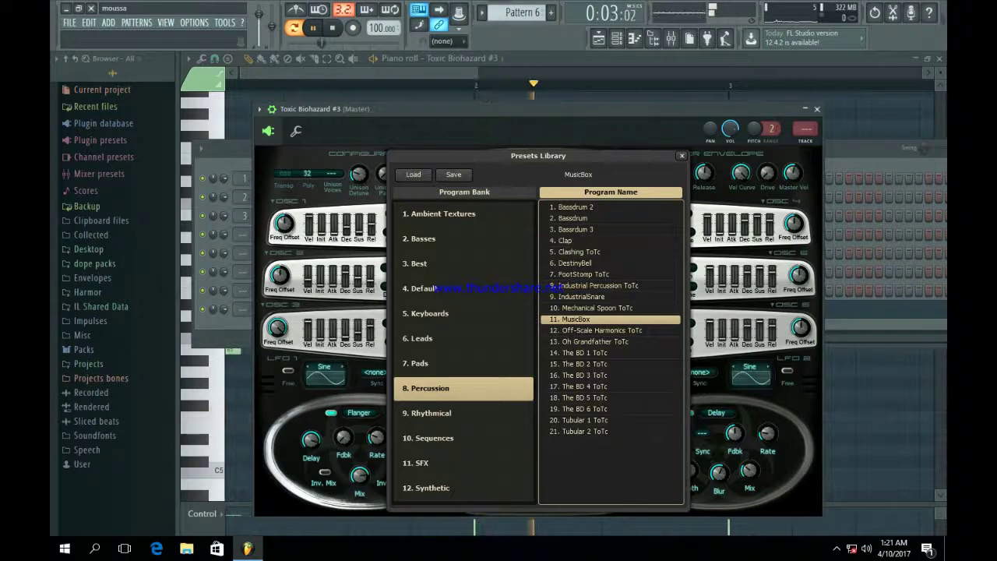
key("Escape")
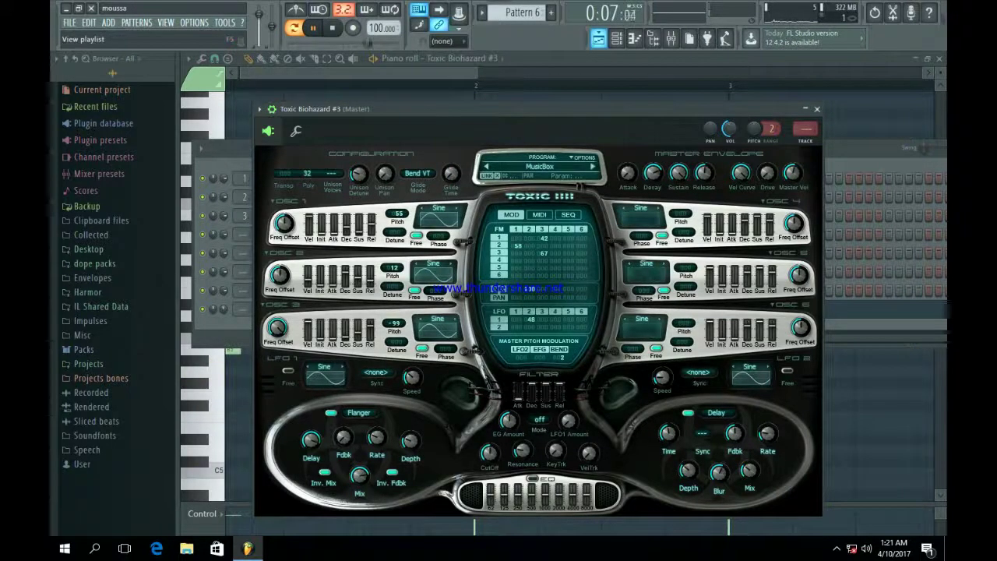
Place Pattern 6 clips on Track 6 of the playlist at bars 5, 9 and 13, and switch playback to song mode.
left_click(599, 38)
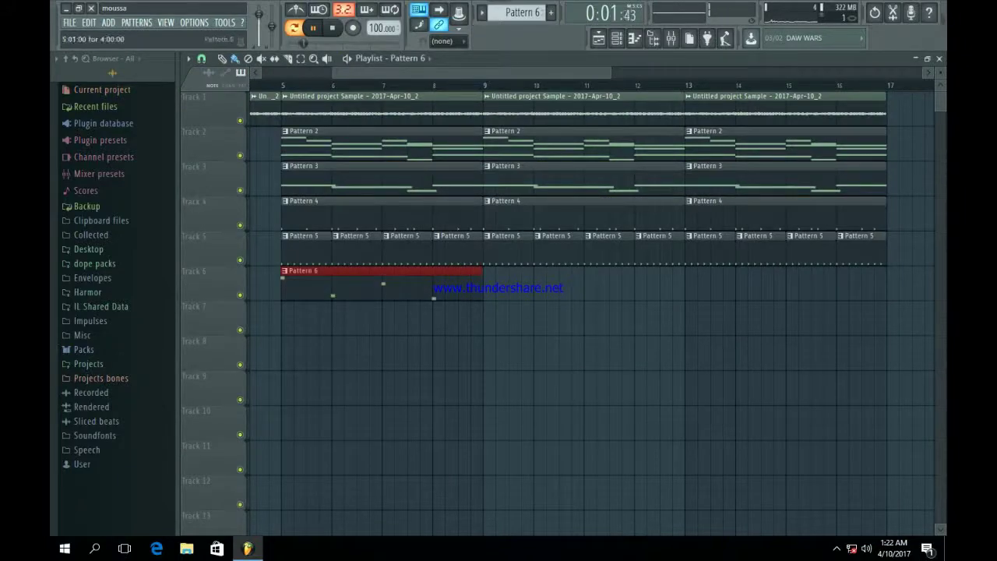
left_click_drag(612, 73, 379, 73)
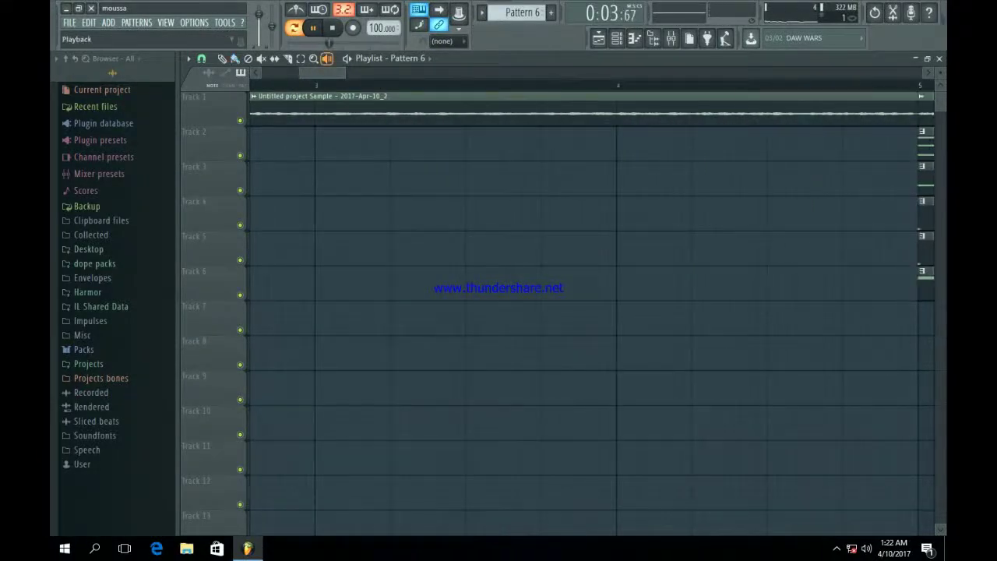
key("space")
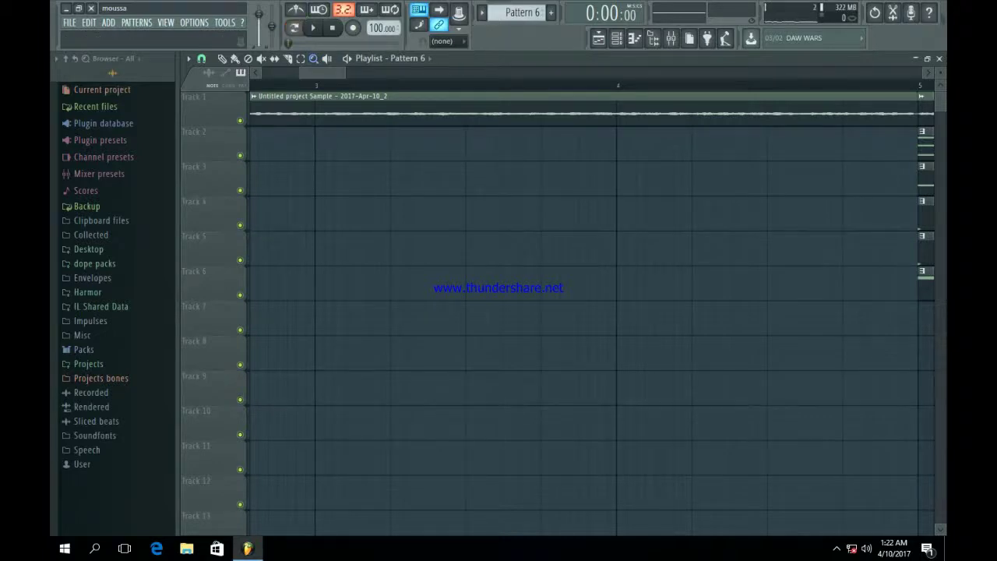
key("Page_Down")
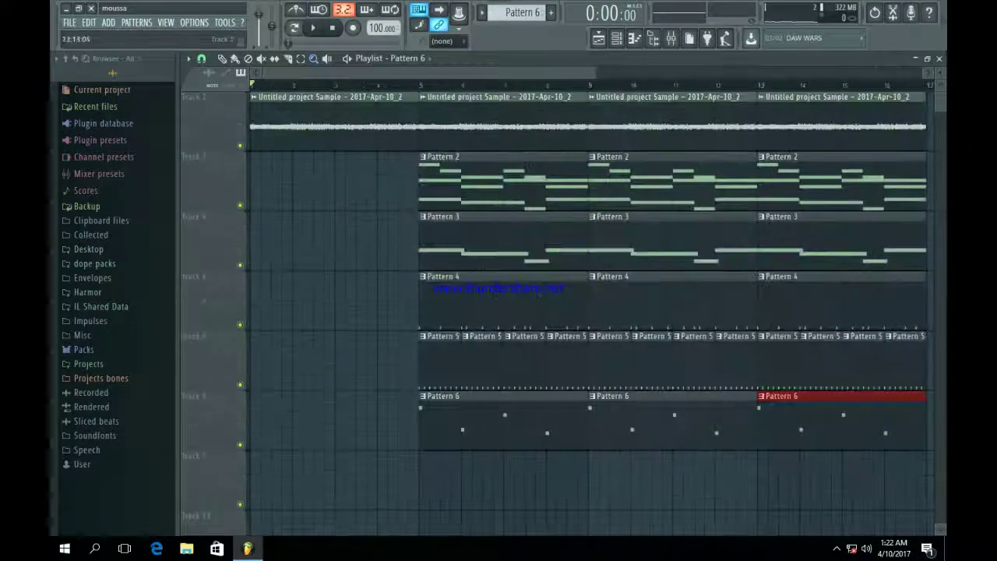
key("Page_Down")
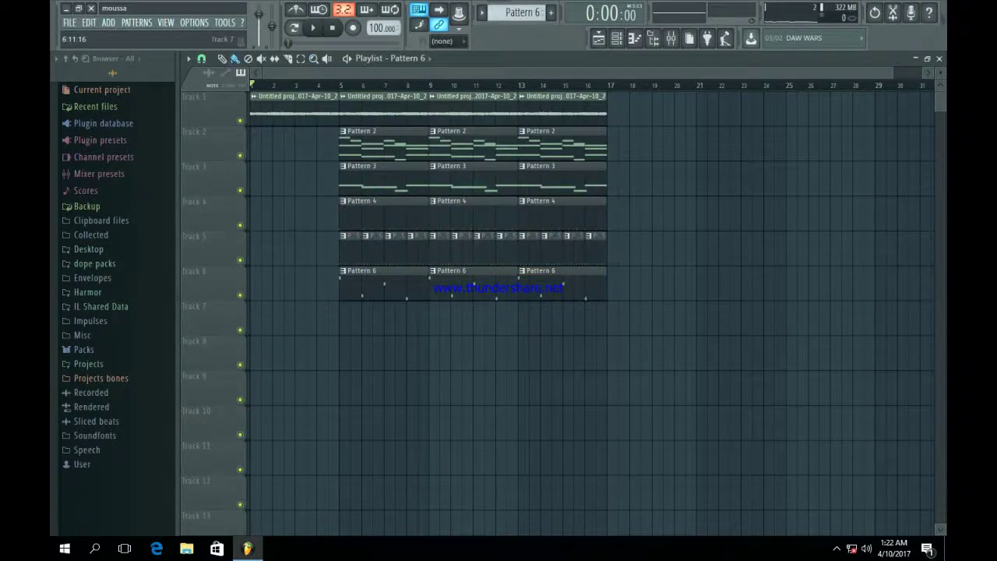
Play the full arrangement from the start and turn the Toxic Biohazard #3 volume down to about 46%.
key("space")
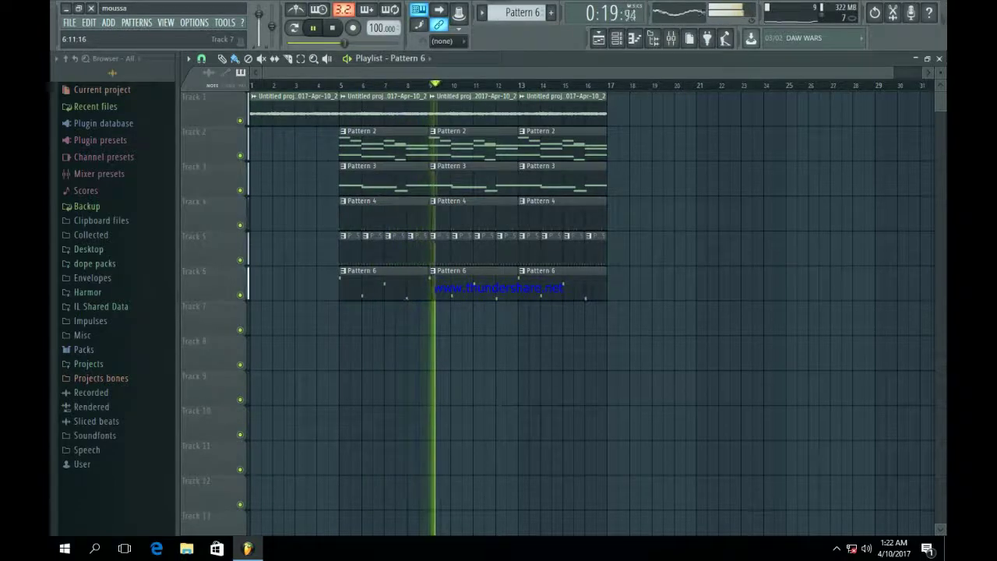
left_click(616, 38)
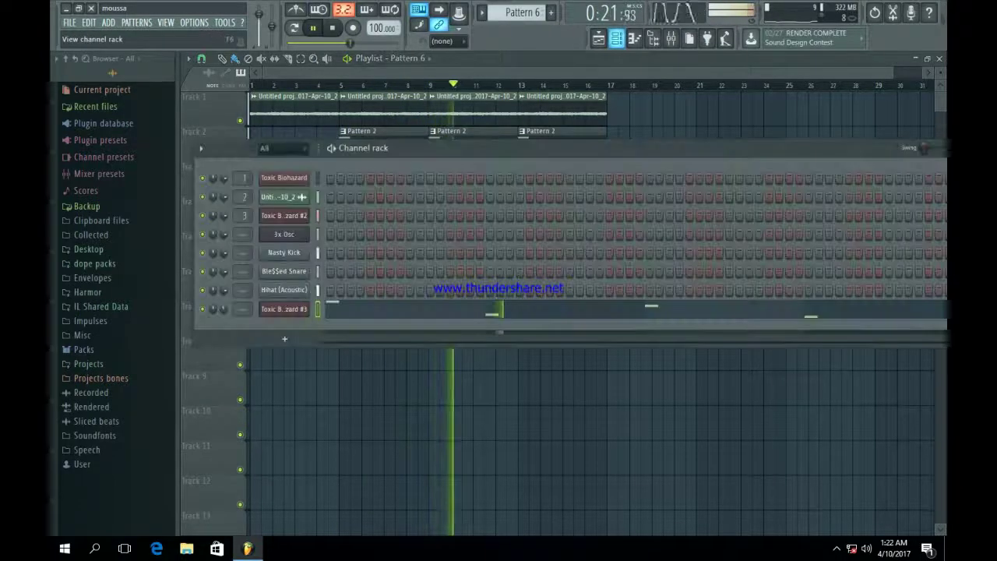
left_click(279, 305)
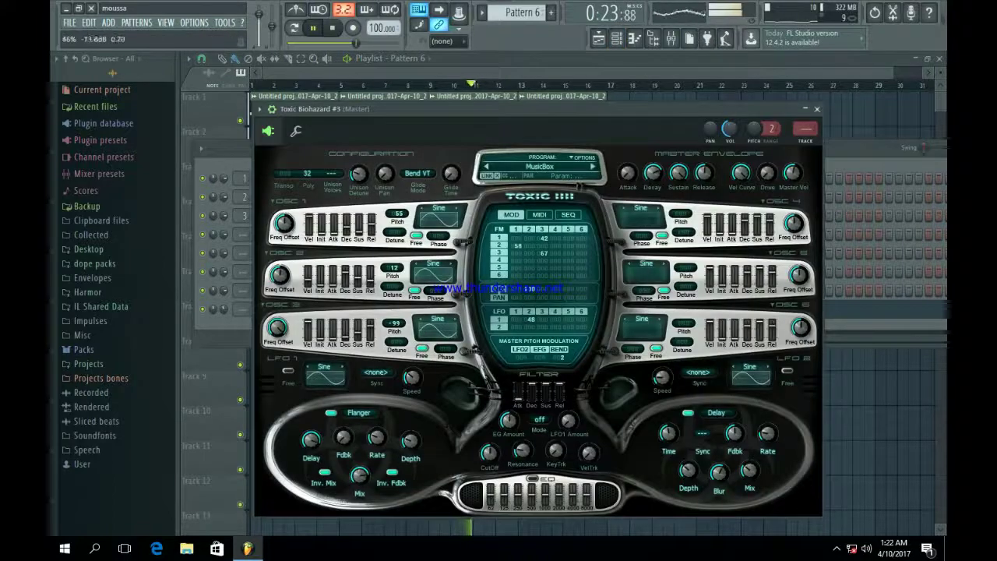
key("F12")
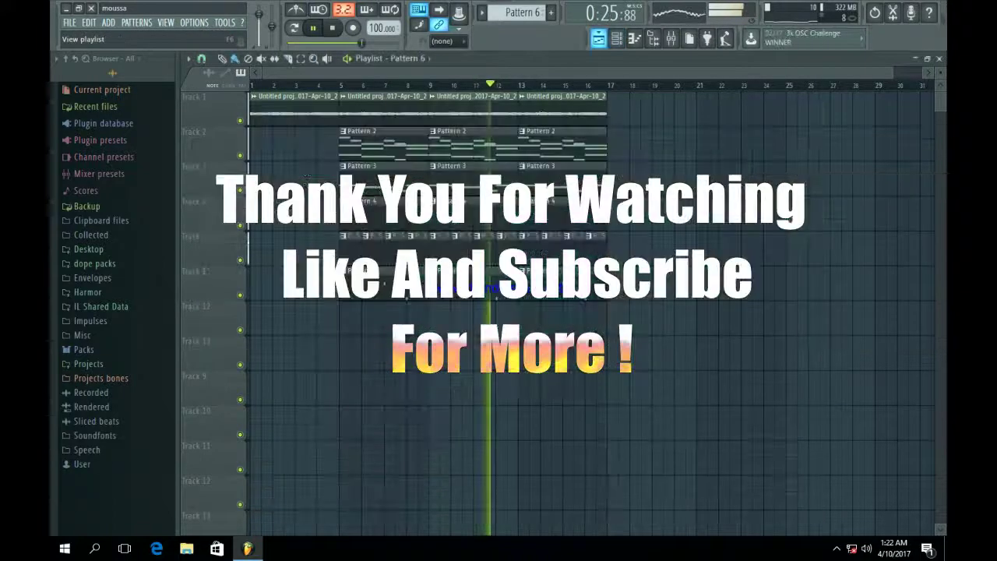